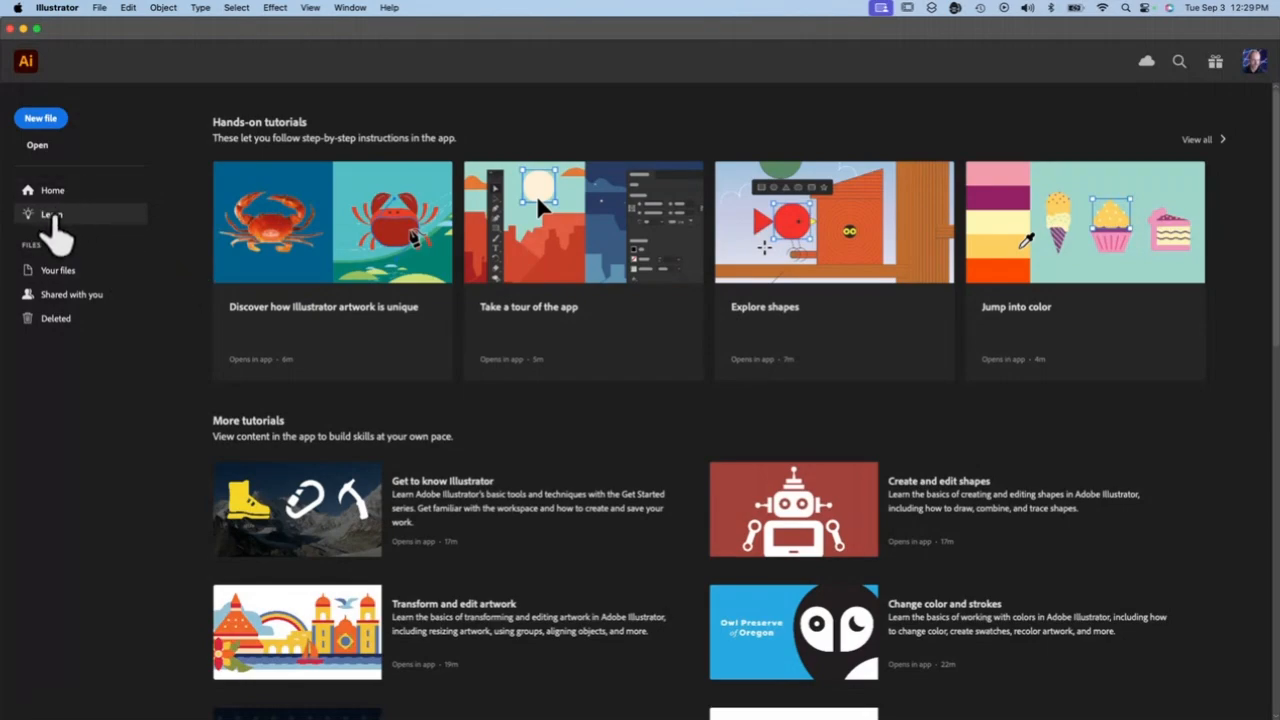
Open the in-app tutorials list from the help resources and filter it to the Beginner skill level
scroll(532, 255, "down", 15)
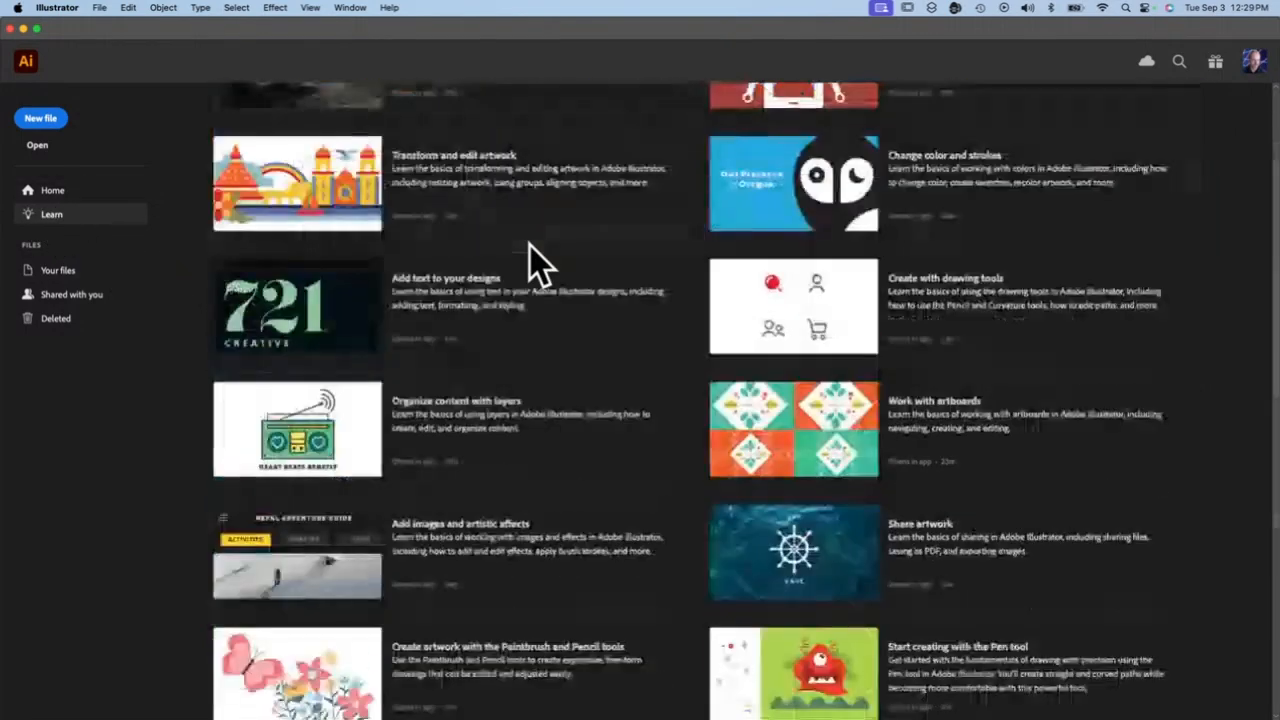
scroll(530, 245, "up", 15)
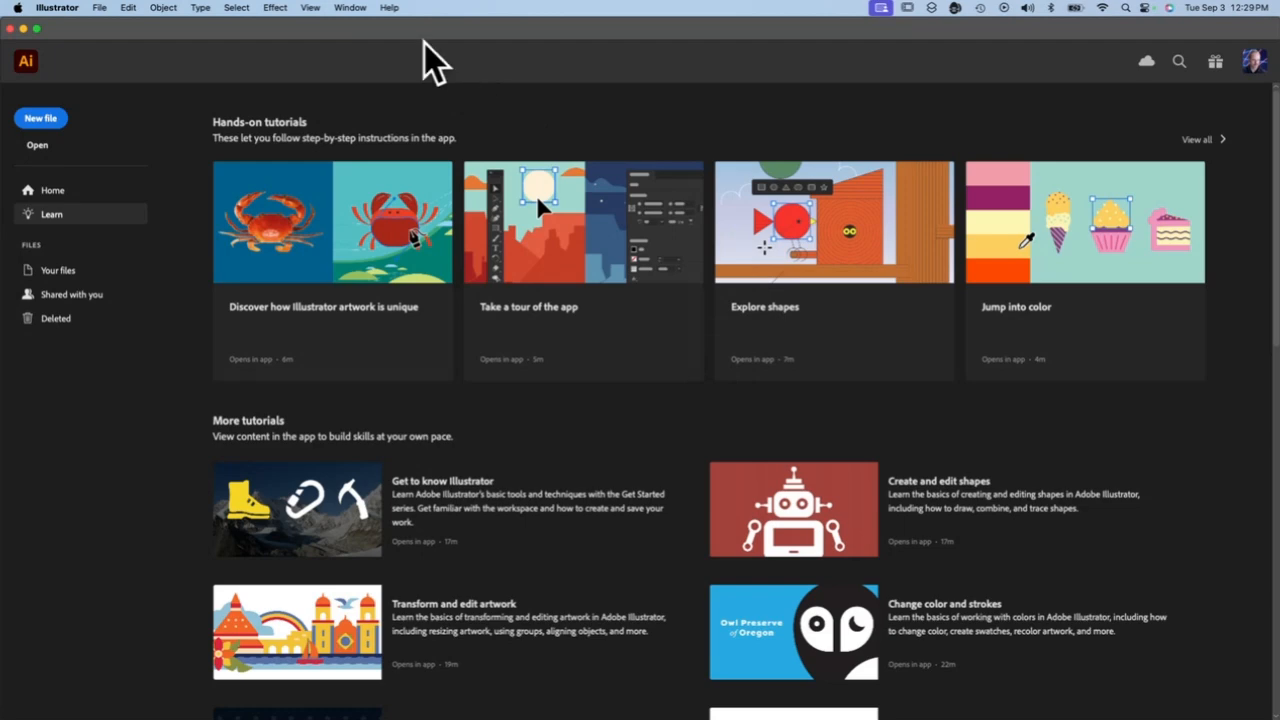
left_click(396, 8)
left_click(404, 62)
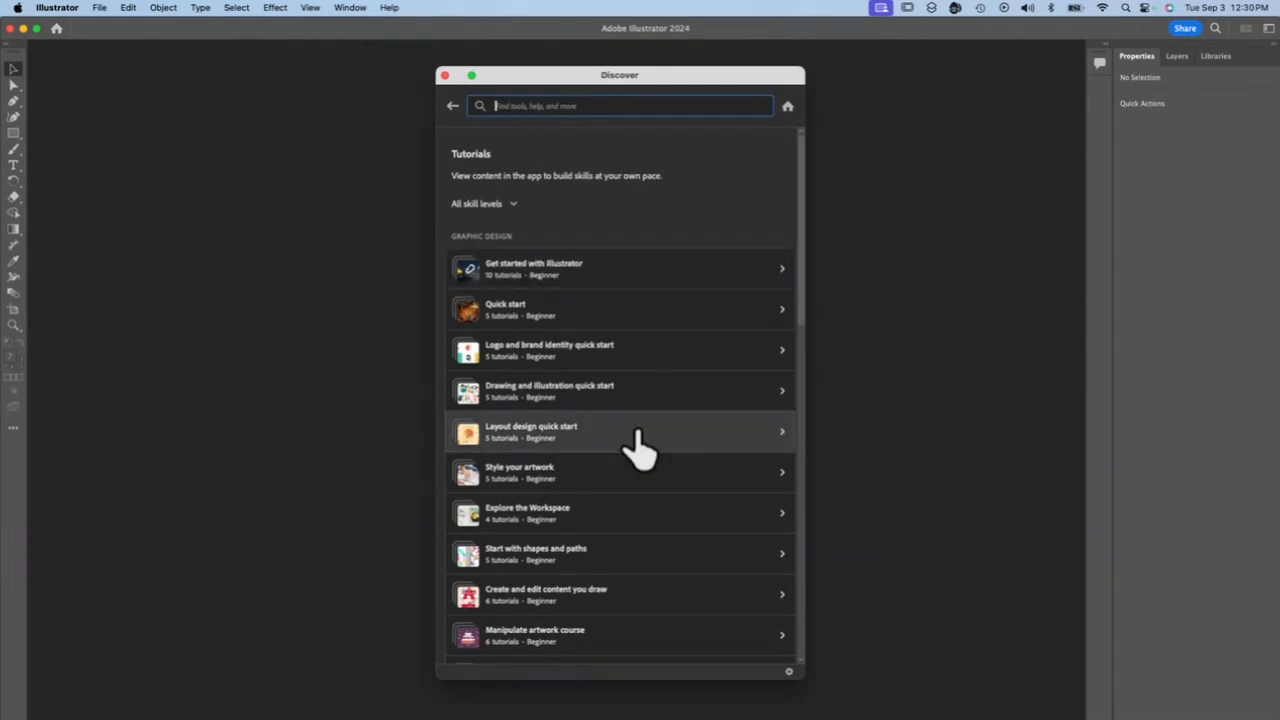
scroll(640, 443, "down", 10)
scroll(637, 433, "up", 10)
left_click(515, 201)
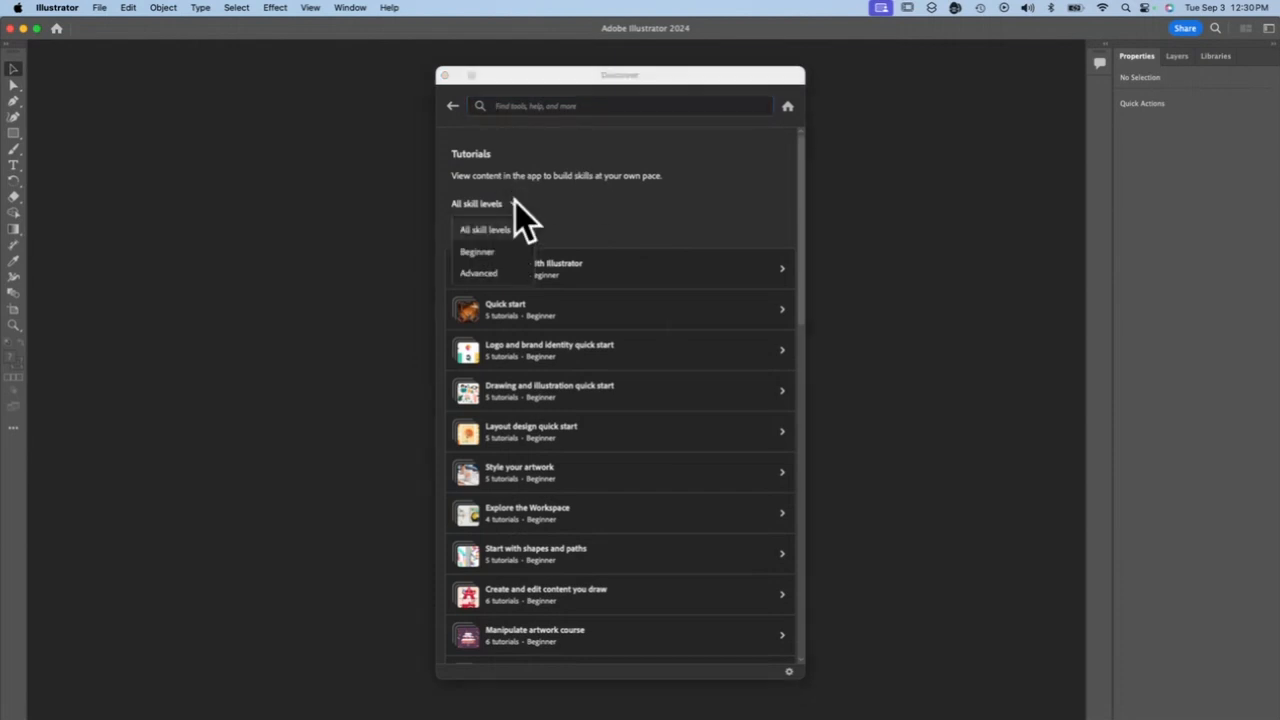
left_click(478, 251)
Search the tutorials for "Get started with text" and start the hands-on tutorial of that name
left_click(520, 104)
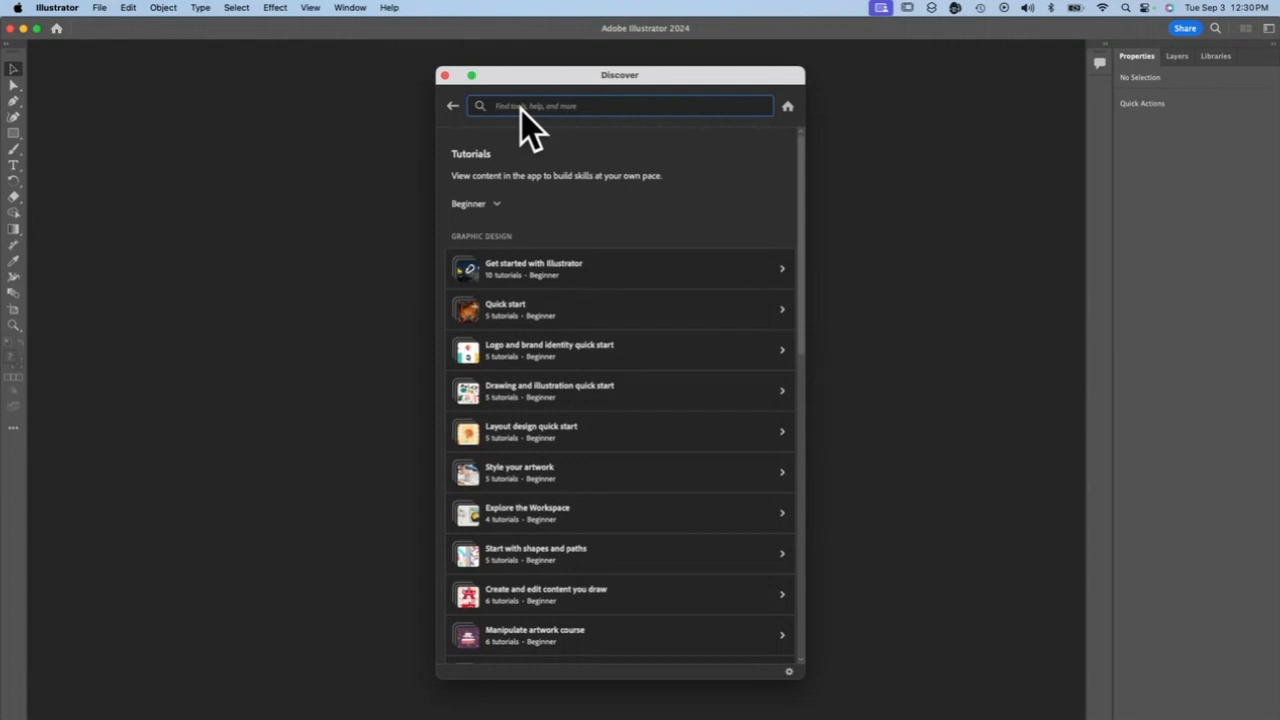
type("Get started with text")
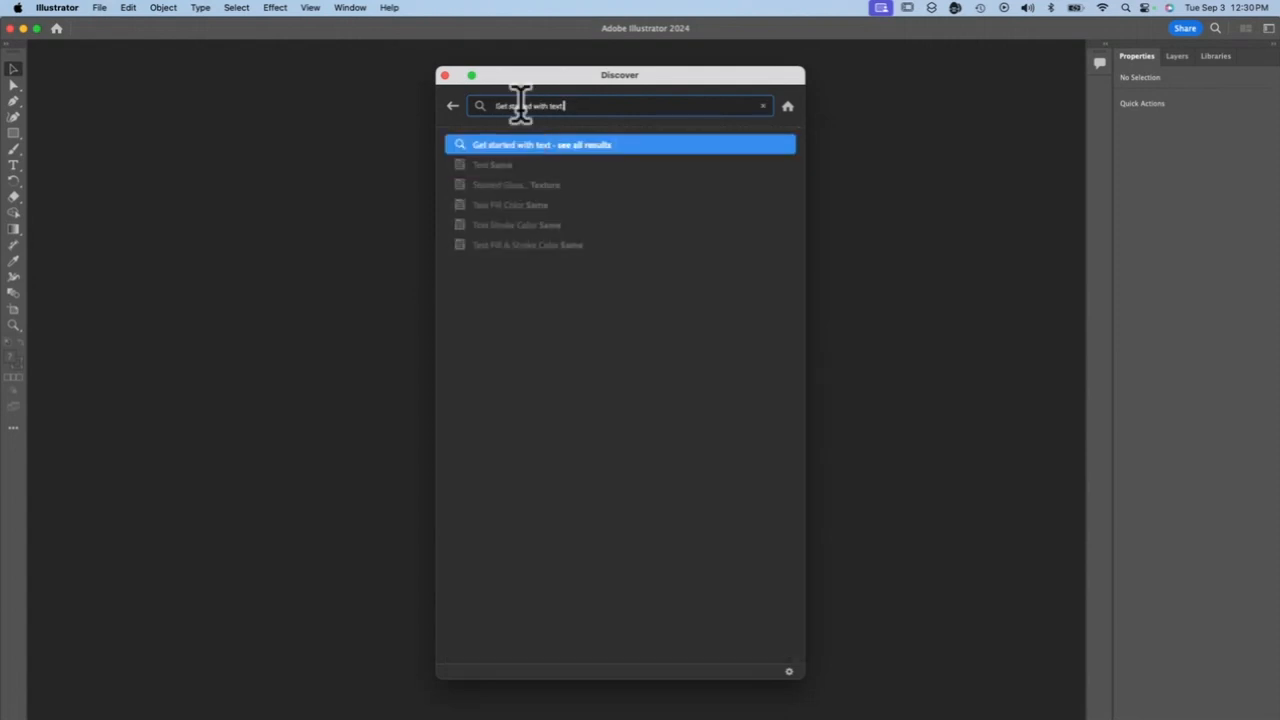
left_click(598, 152)
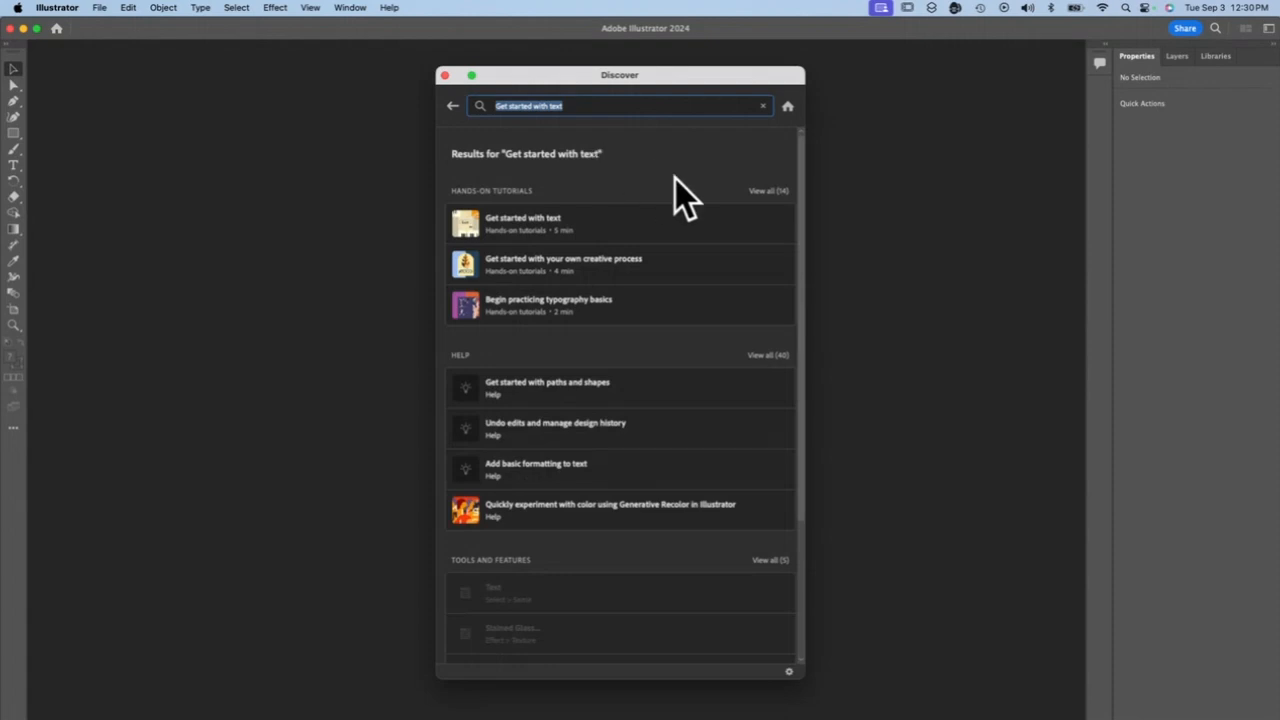
left_click(548, 221)
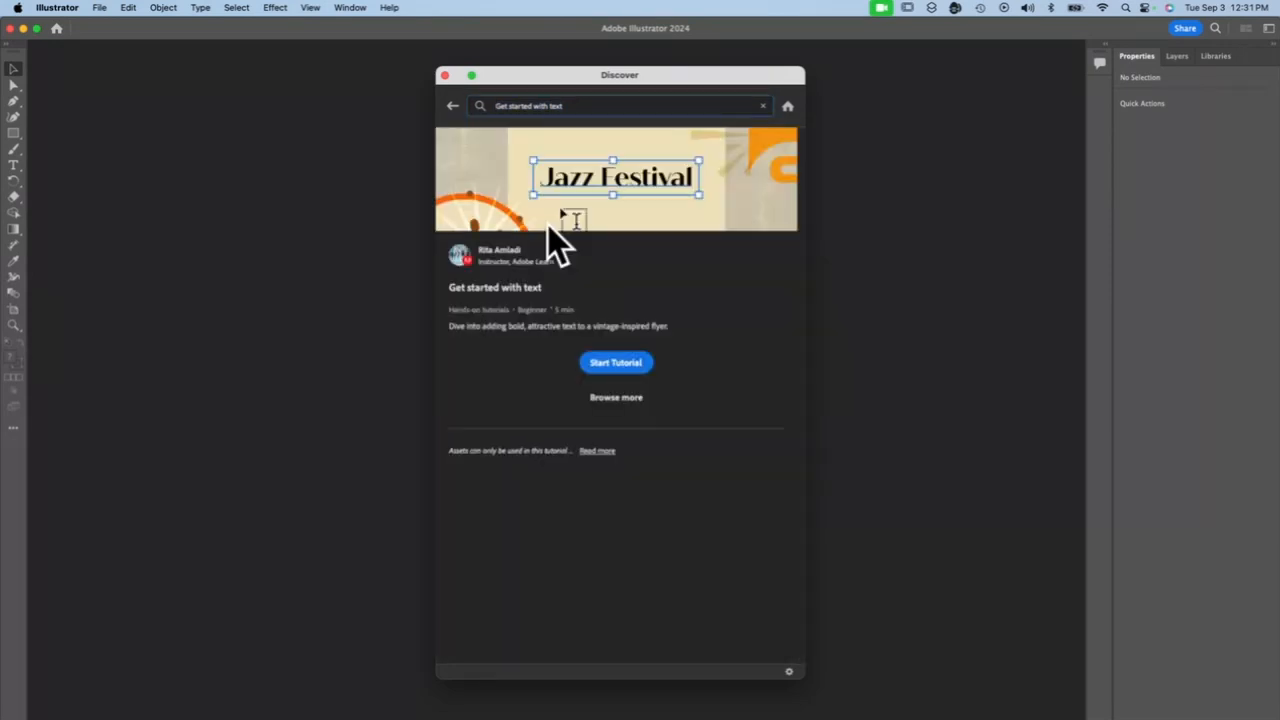
left_click(607, 366)
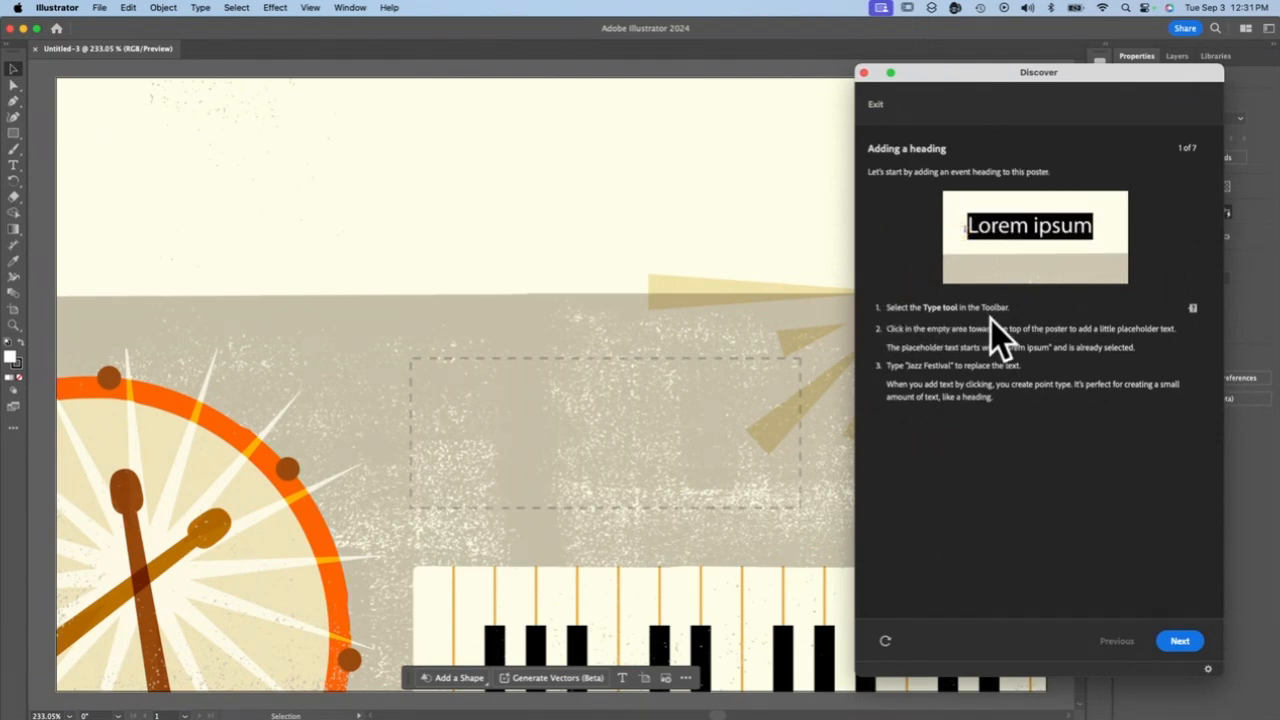
Add the point-type heading "Jazz Festival" in the empty area near the top of the poster
left_click(13, 166)
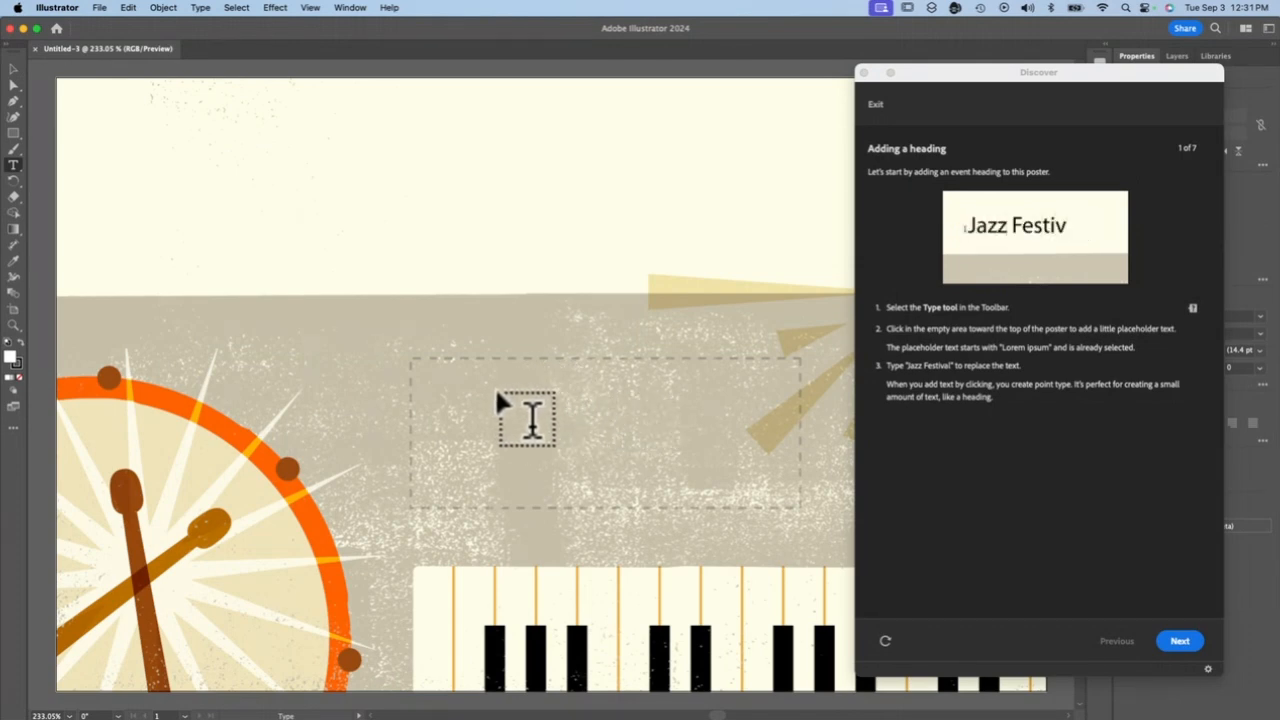
left_click_drag(952, 76, 614, 372)
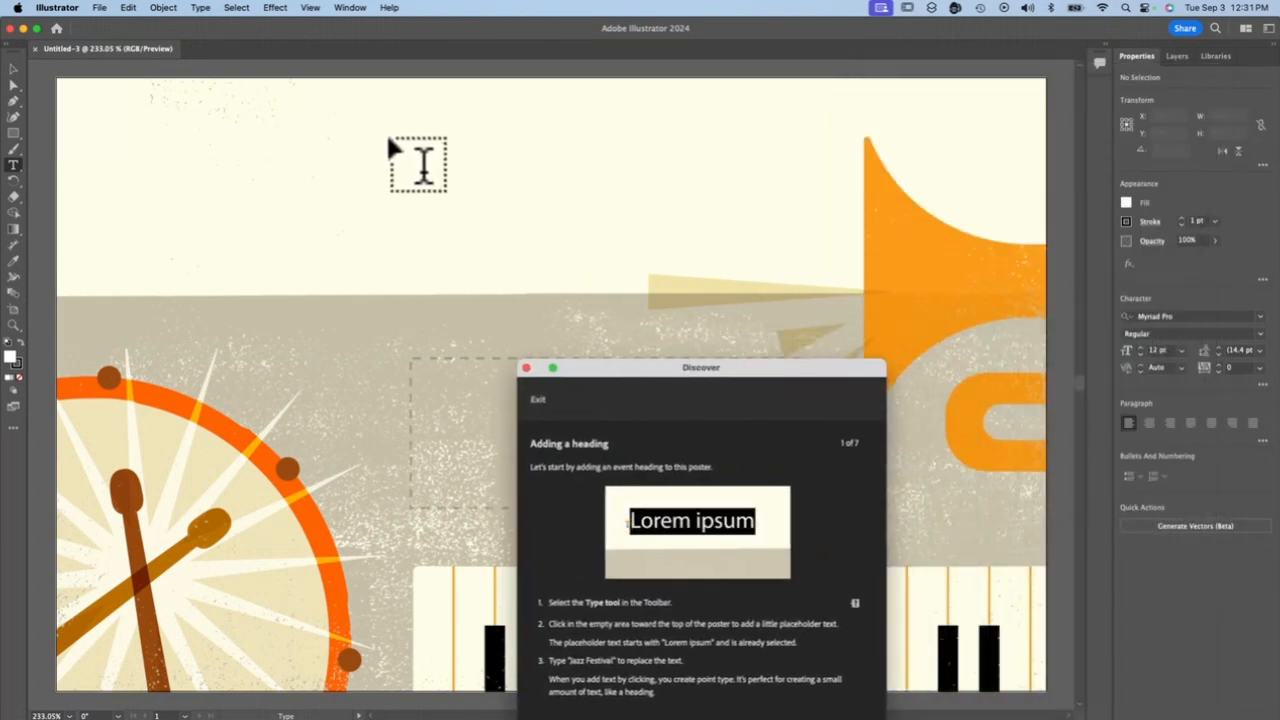
left_click(310, 8)
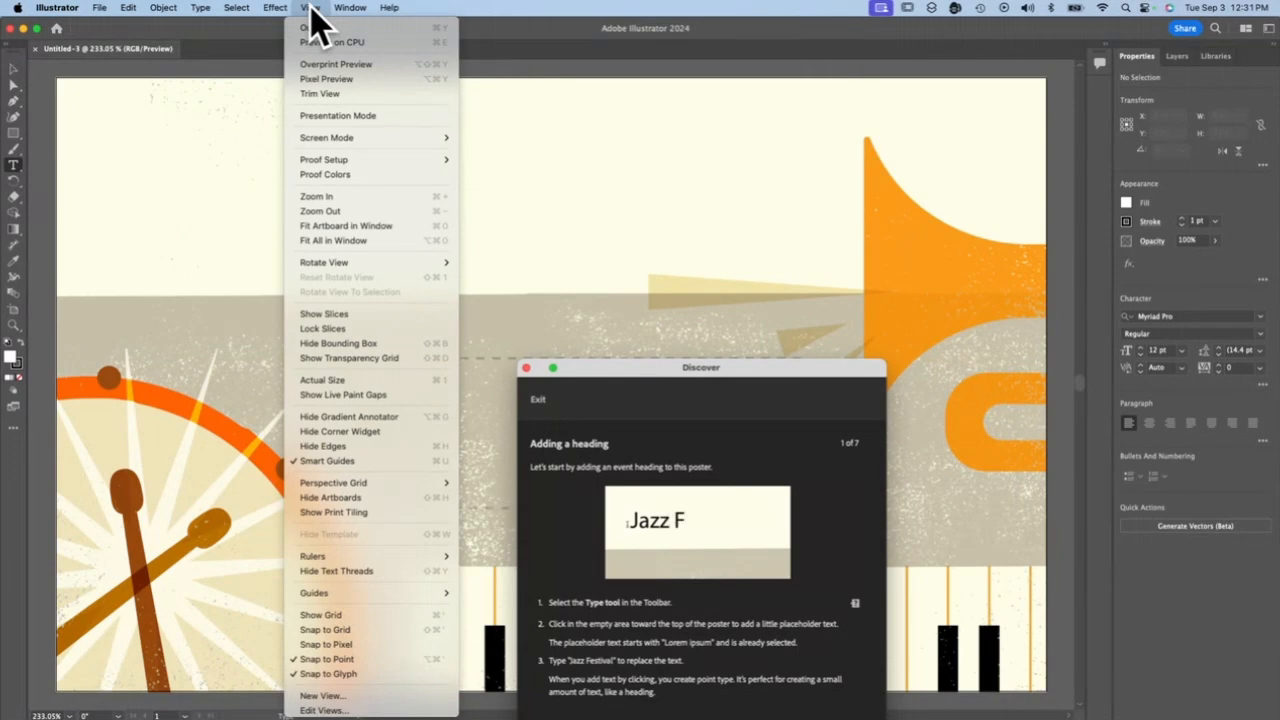
left_click(313, 245)
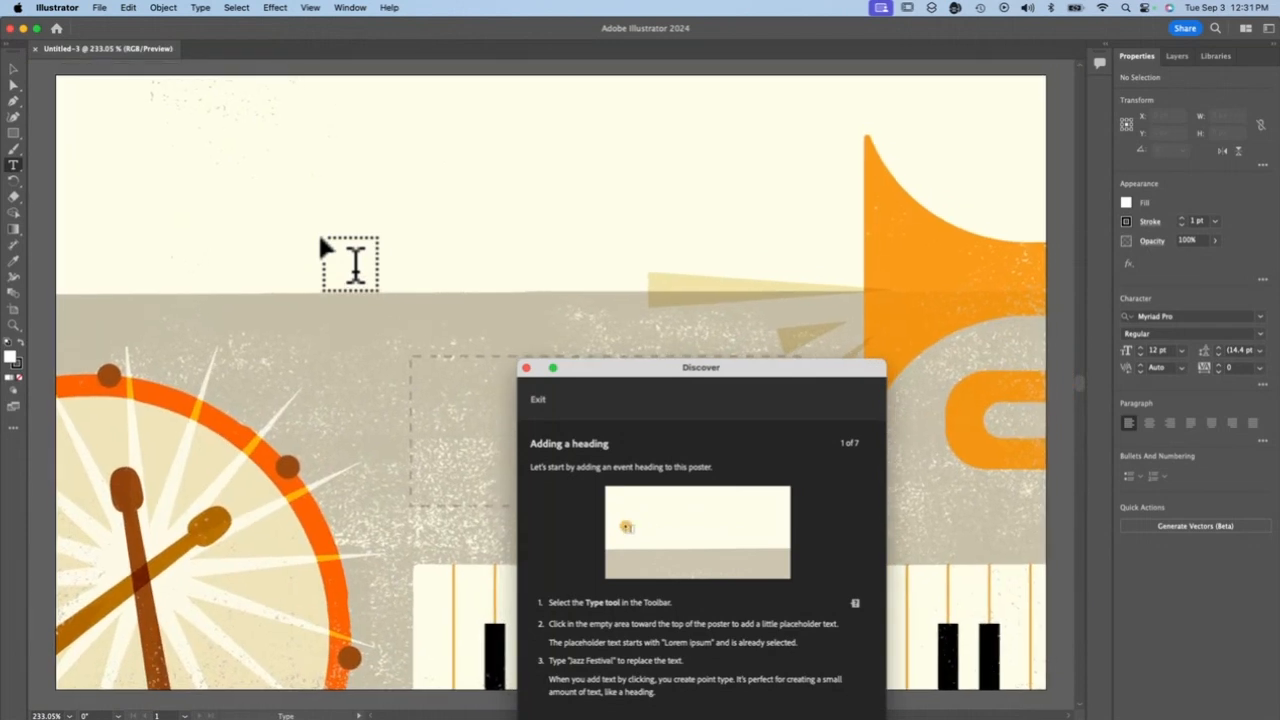
left_click(190, 160)
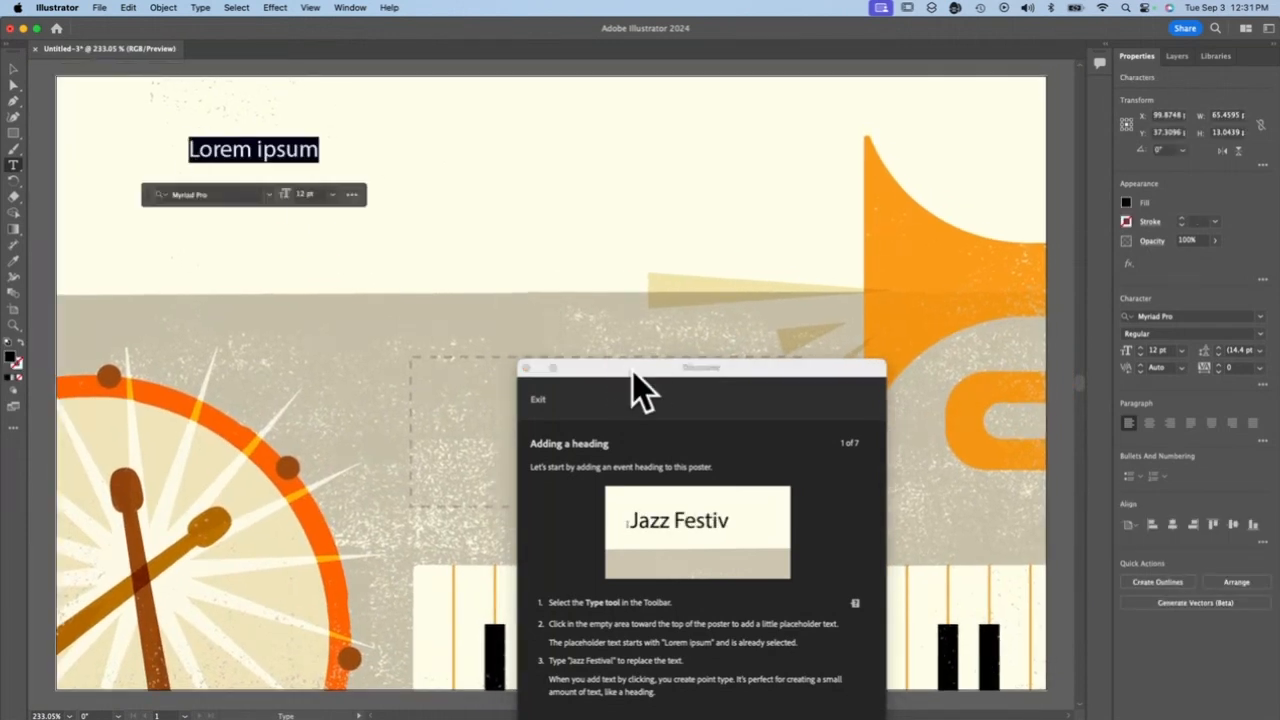
left_click_drag(633, 371, 955, 80)
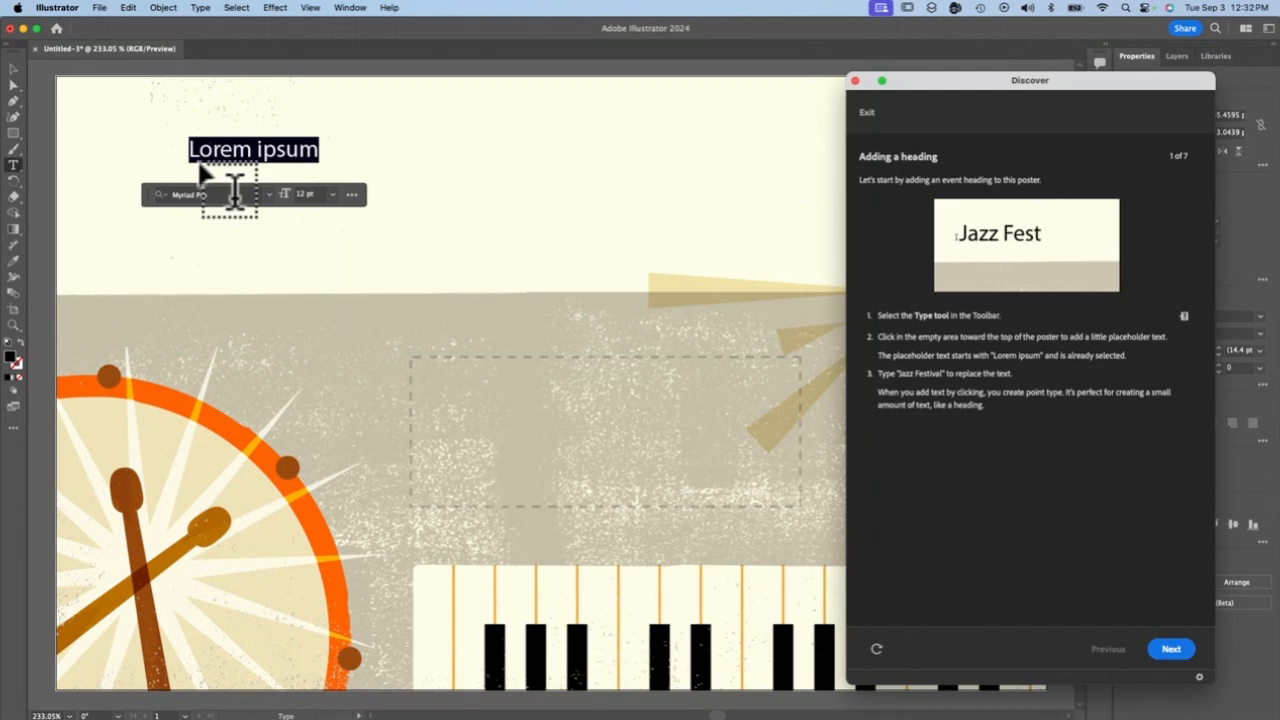
type("Jazz ")
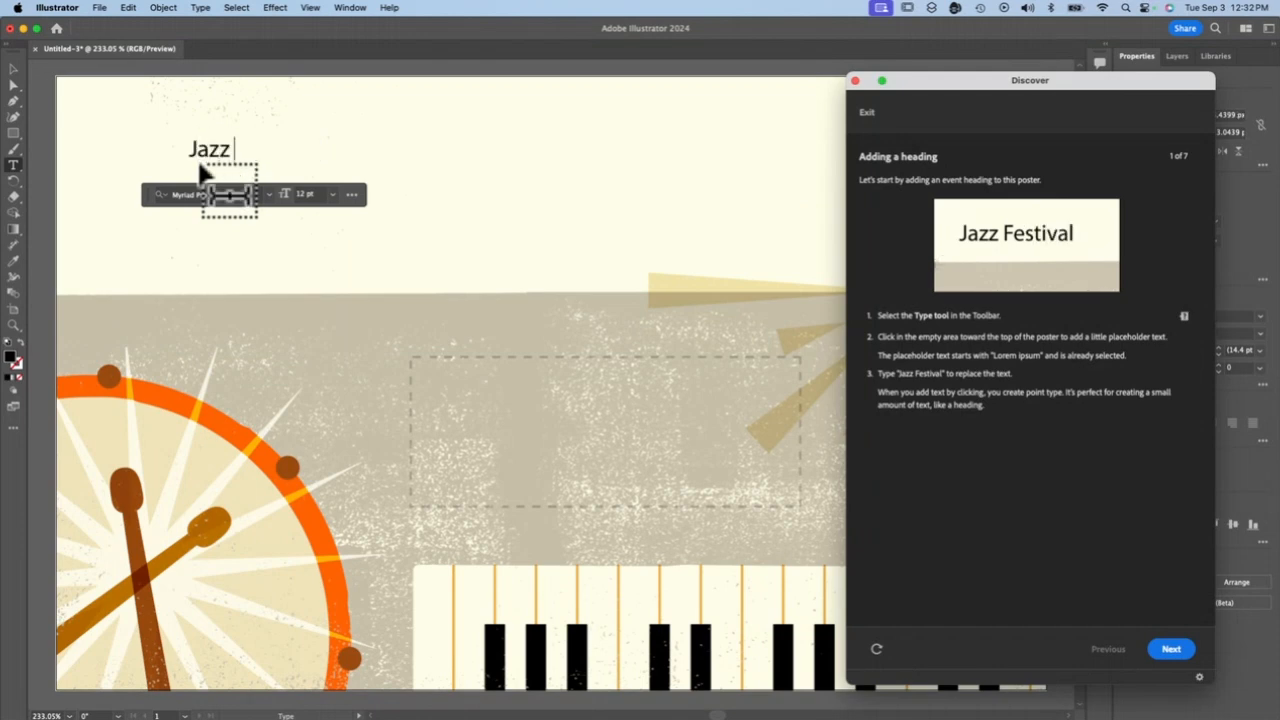
type("Festival")
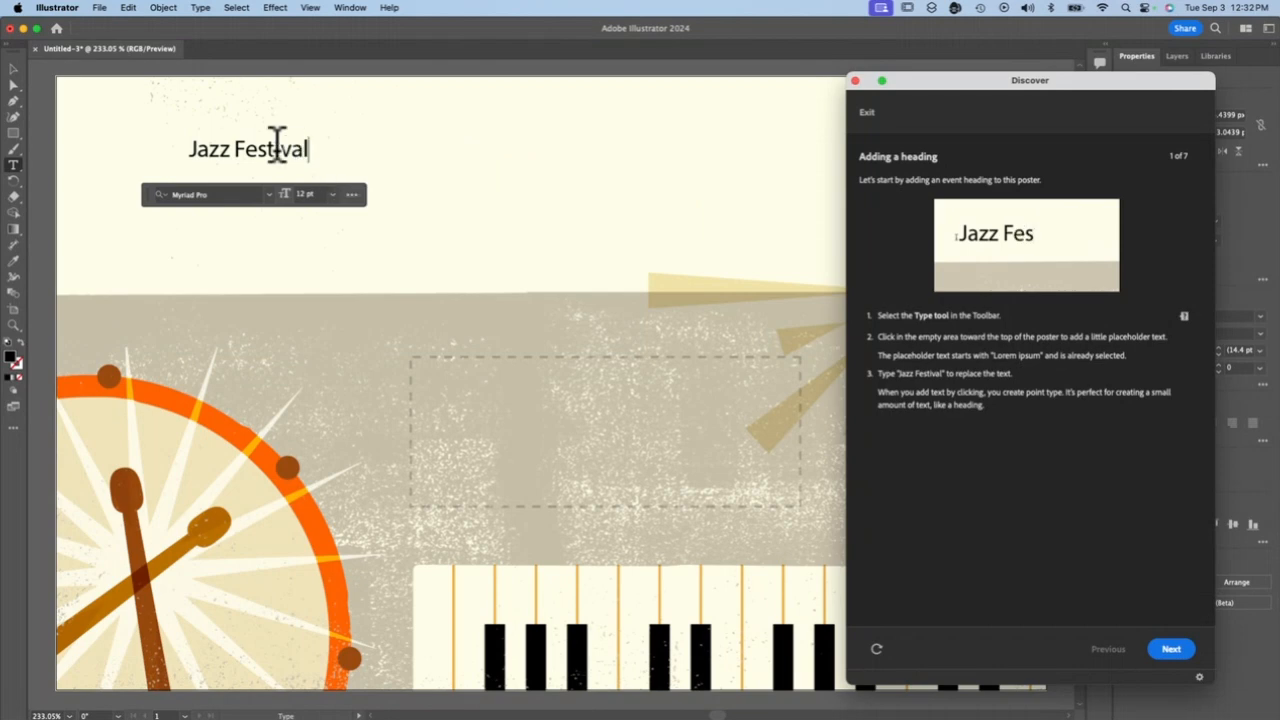
Scale the Jazz Festival heading up to about 61.9 pt and advance the tutorial to its heading-resizing page
left_click(13, 68)
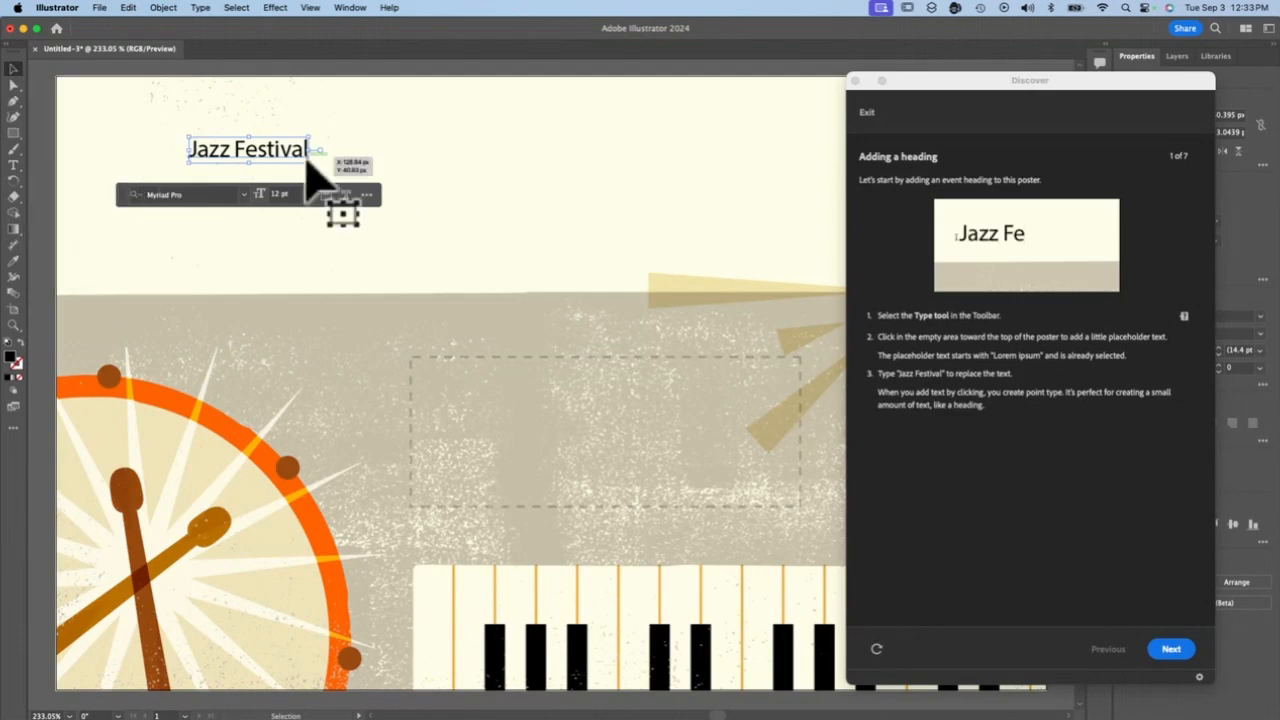
left_click_drag(310, 162, 740, 277)
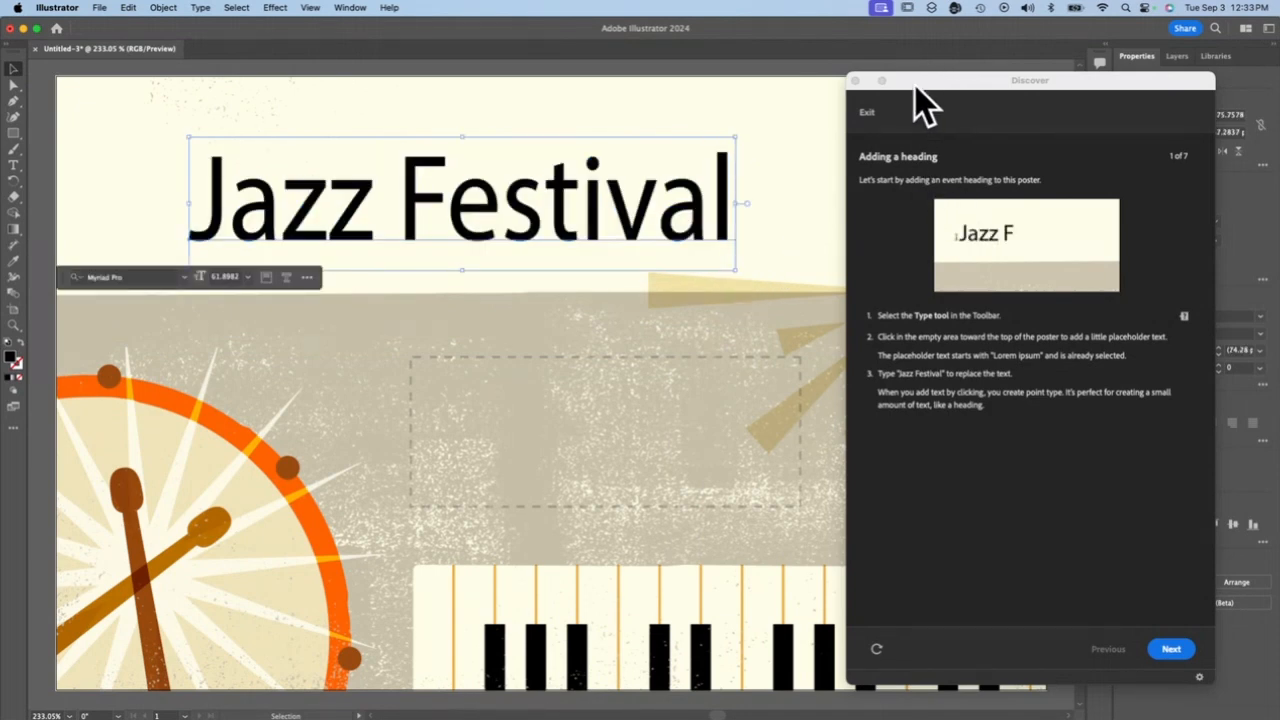
left_click_drag(915, 85, 554, 66)
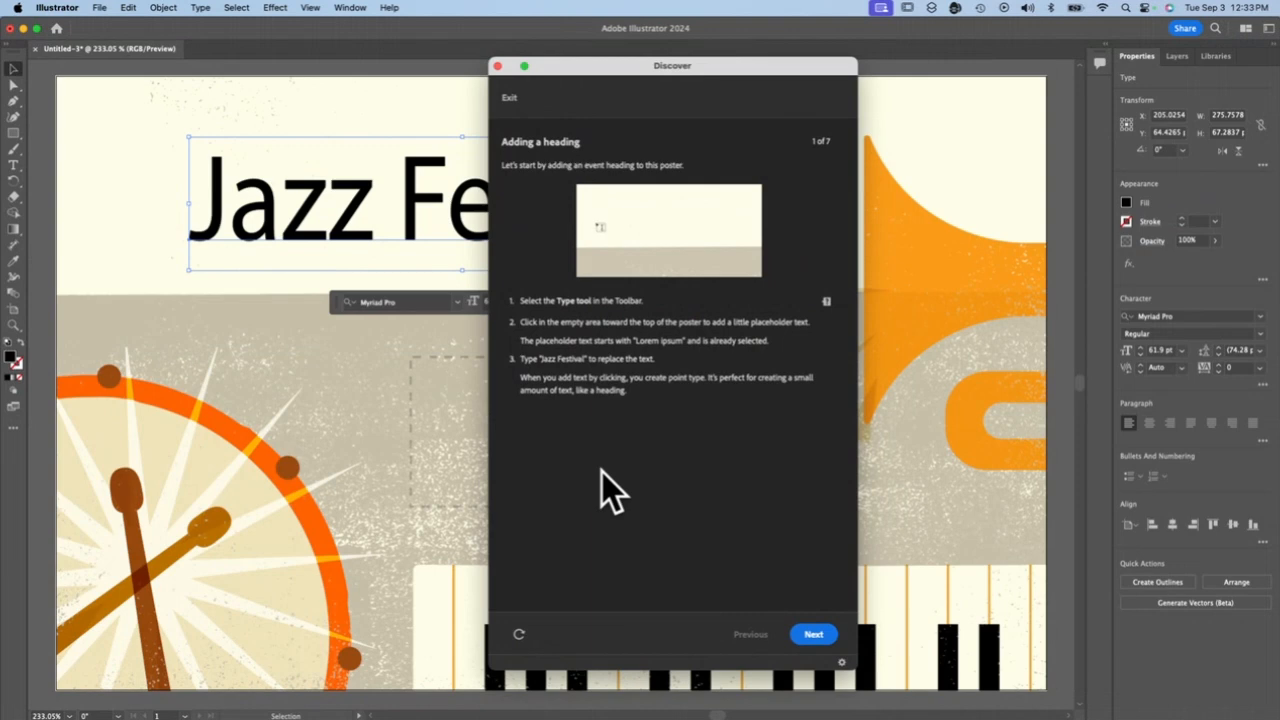
left_click(813, 634)
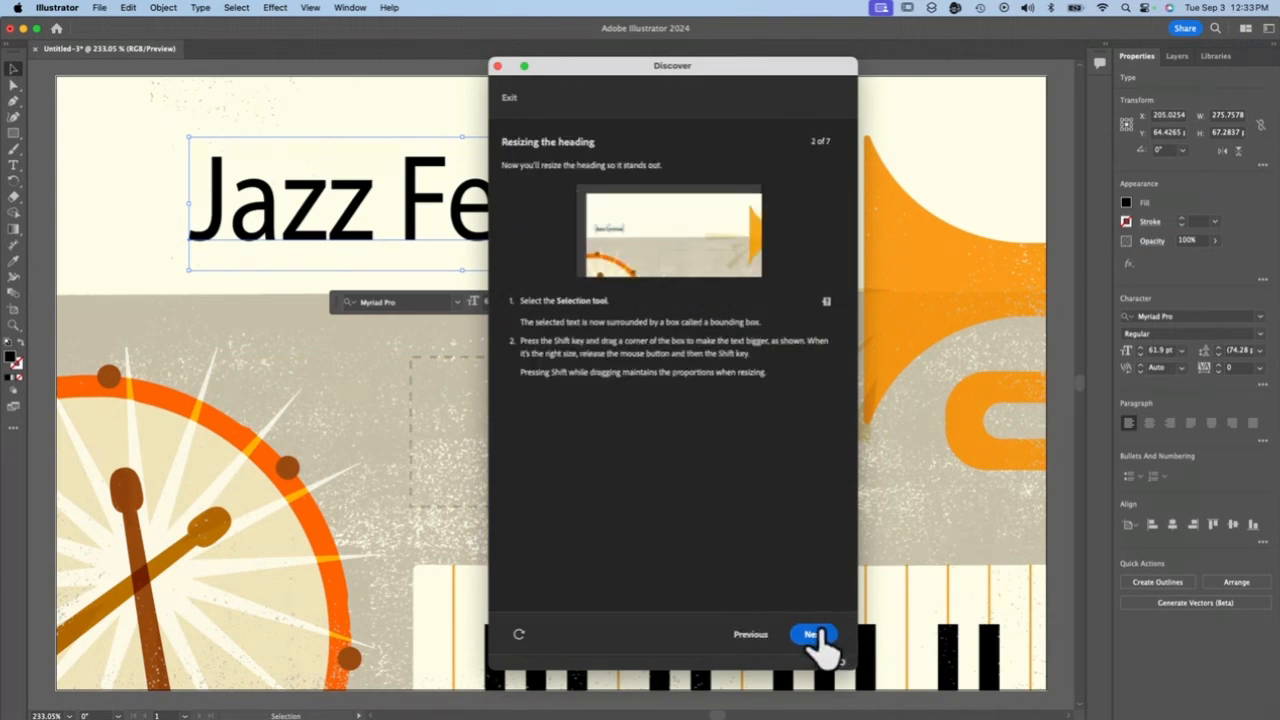
Move and stretch the heading across the poster's top to about 395 by 122 px, and advance the tutorial to adding a paragraph
left_click(13, 70)
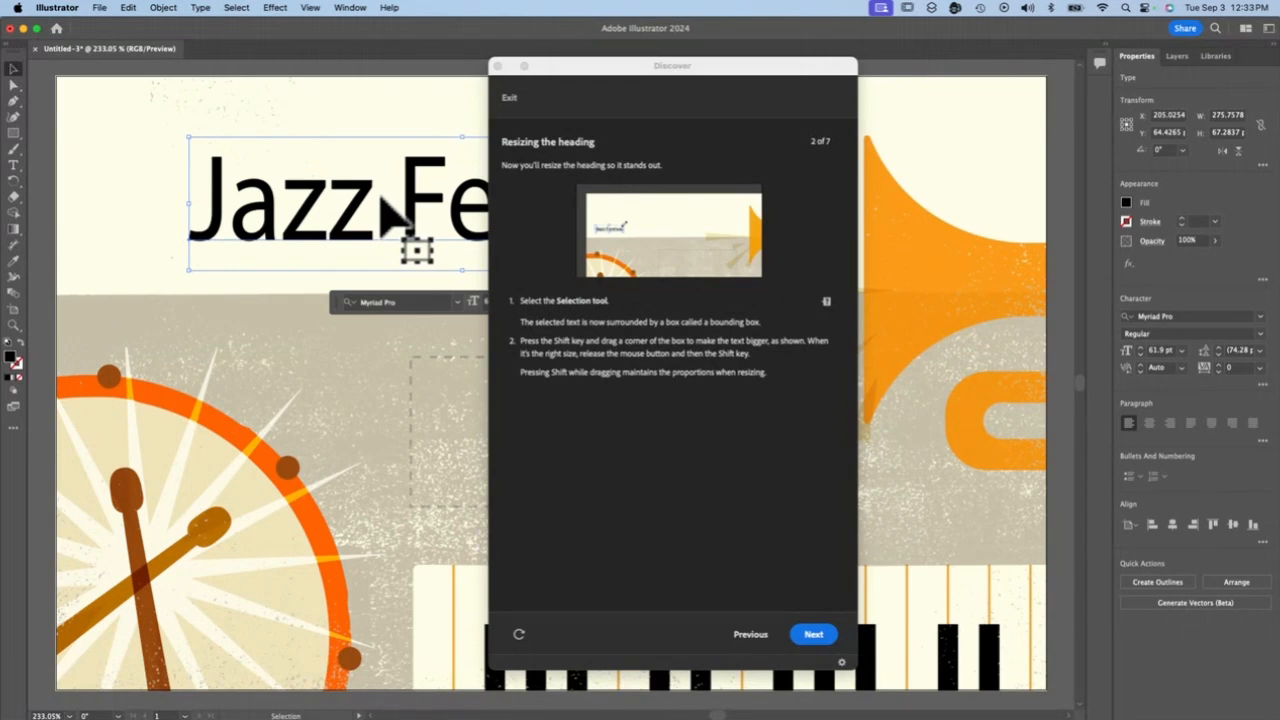
left_click_drag(265, 182, 128, 203)
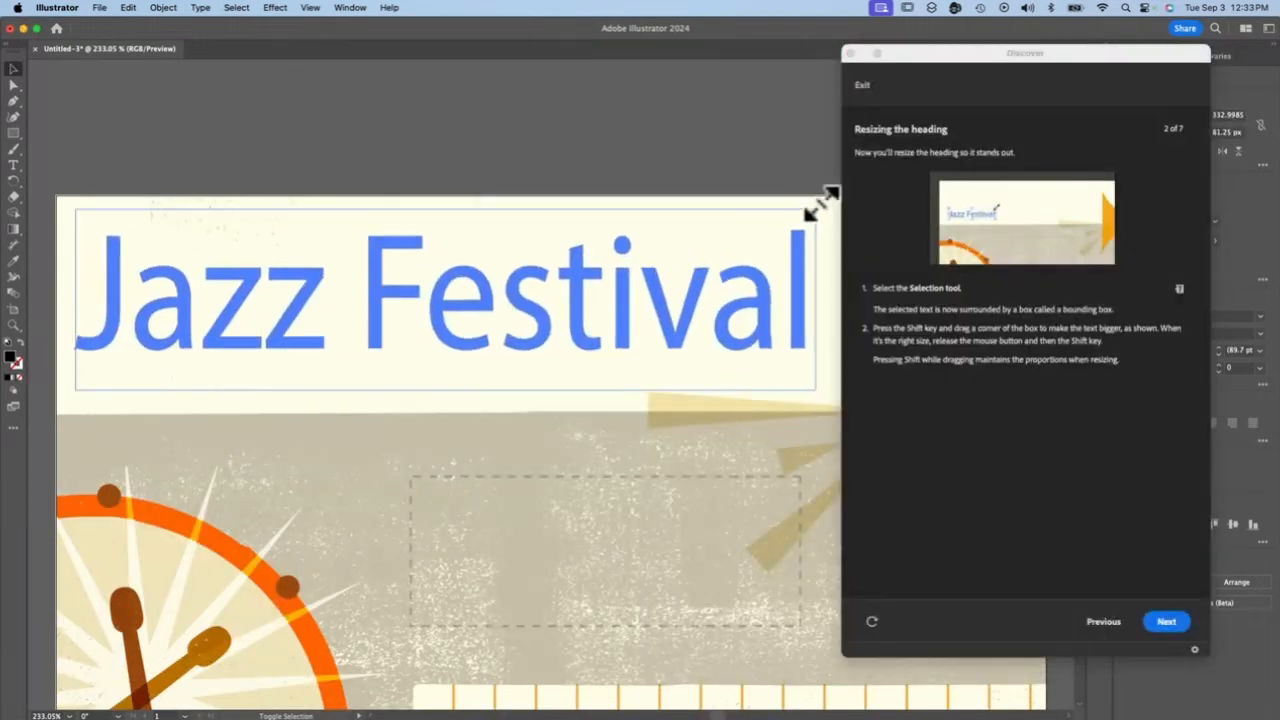
left_click_drag(823, 206, 662, 226)
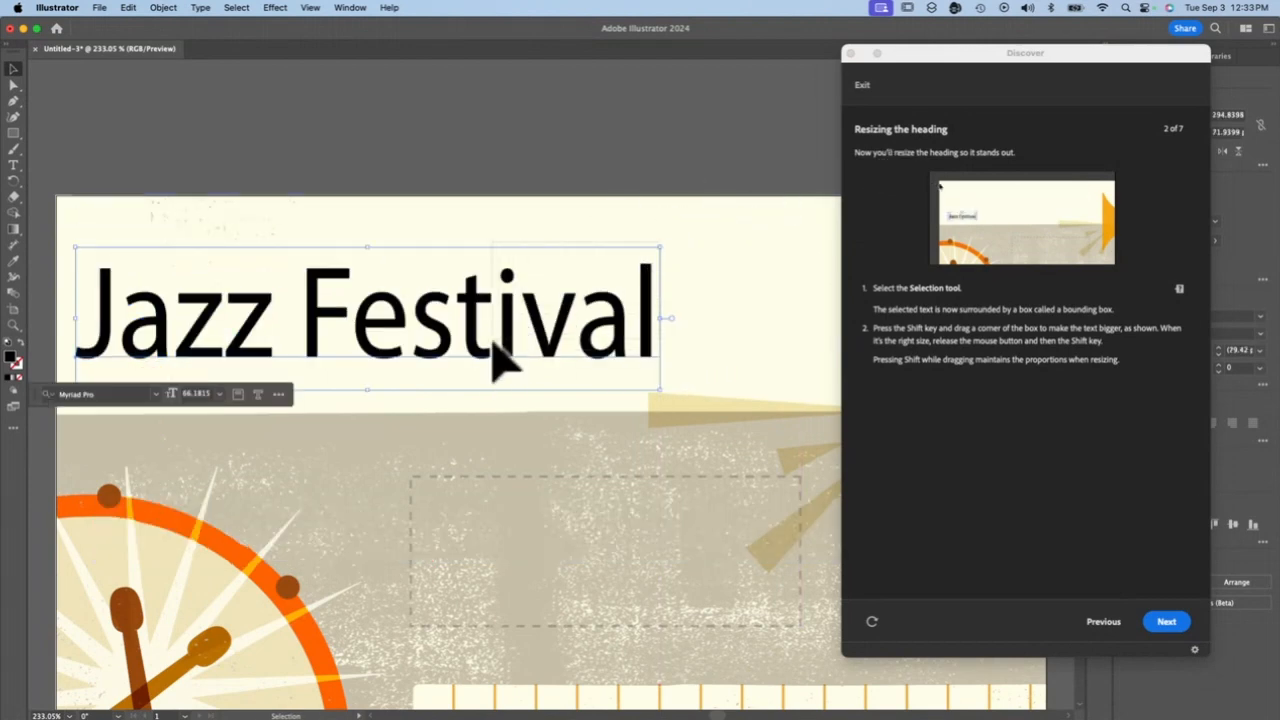
left_click_drag(370, 250, 298, 212)
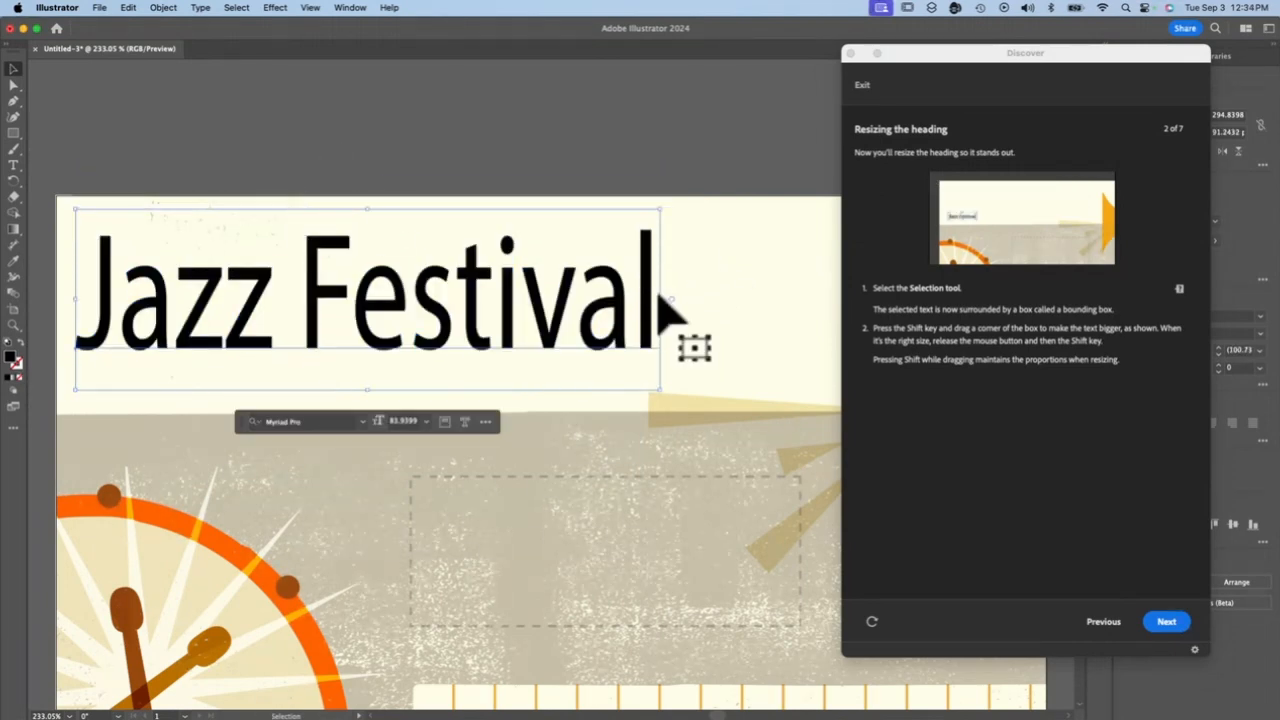
left_click_drag(662, 305, 860, 303)
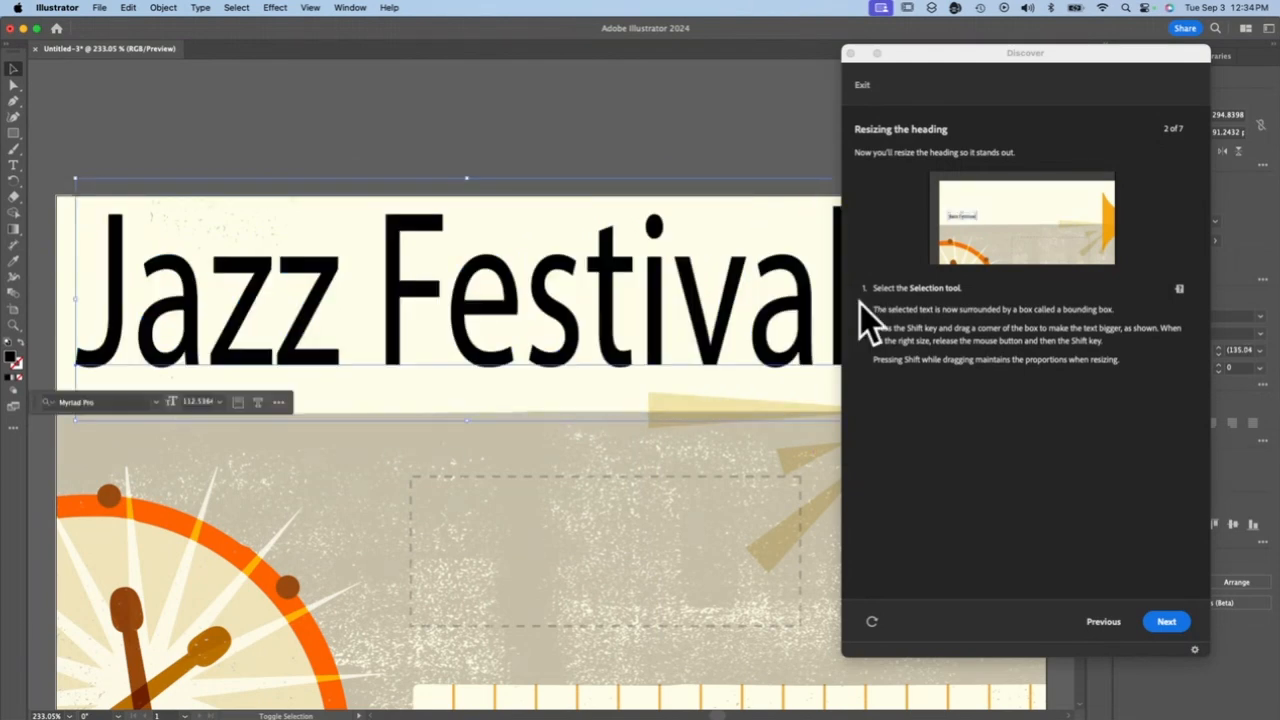
left_click_drag(929, 55, 820, 72)
left_click(1022, 638)
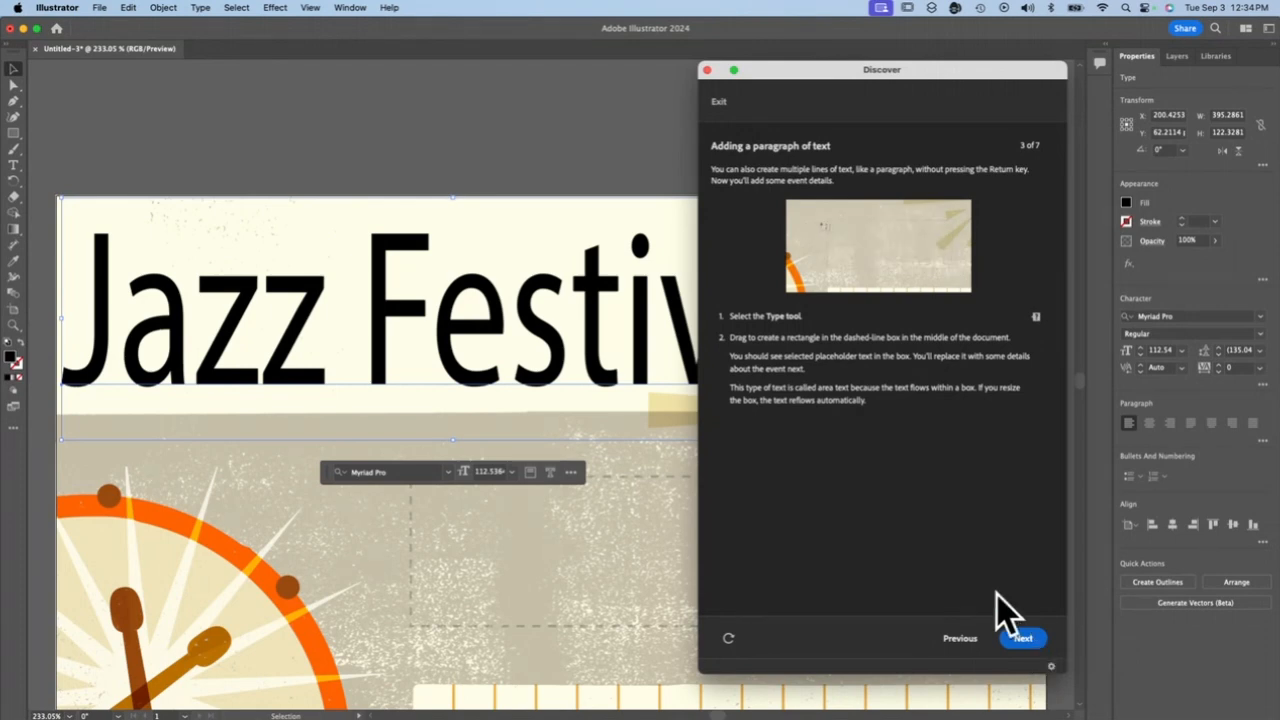
Draw an area-type box about 212 by 98 px over the dashed rectangle and resize it to about 208 by 116 px
left_click(29, 162)
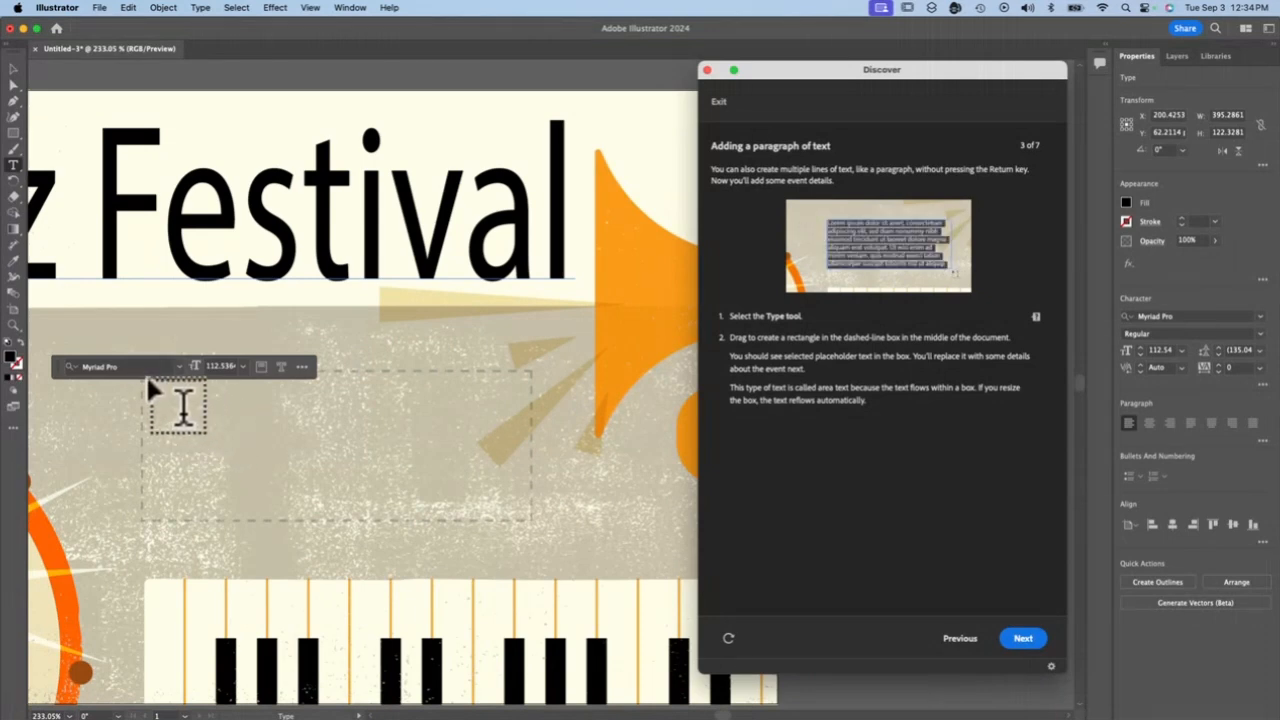
left_click_drag(530, 513, 107, 310)
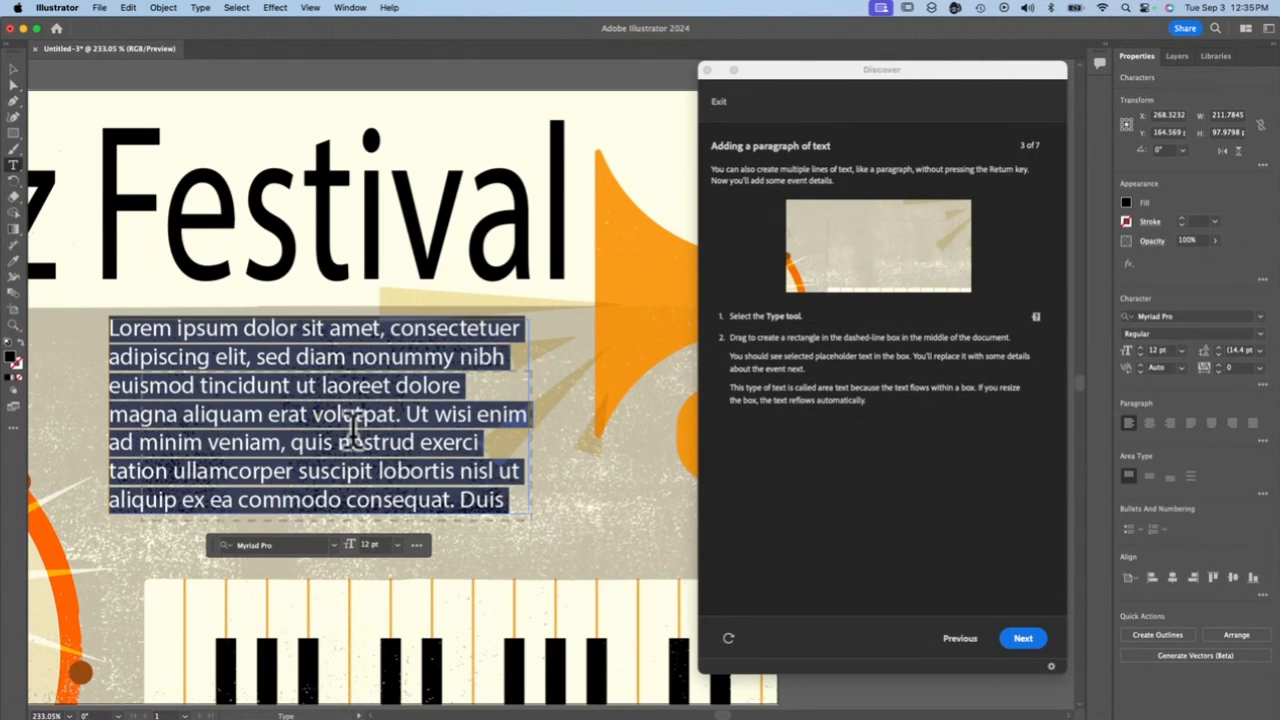
left_click(16, 74)
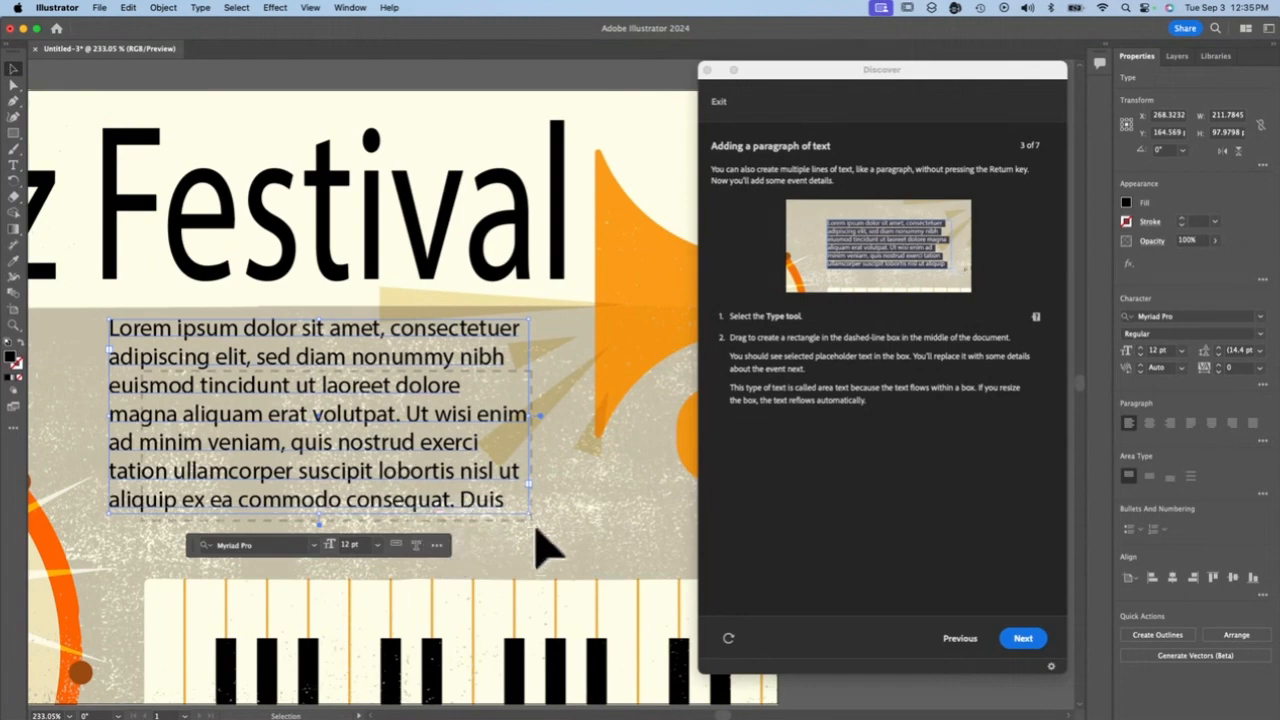
left_click_drag(526, 514, 547, 487)
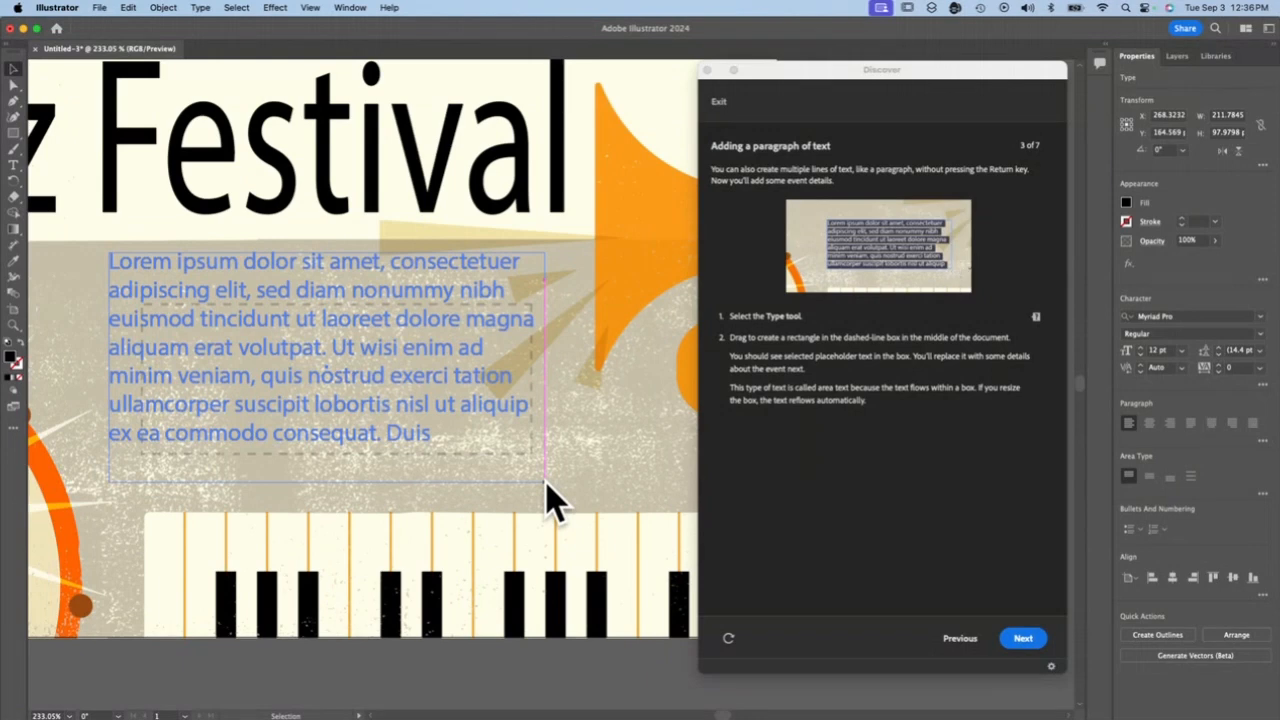
mouse_move(546, 482)
left_mouse_down()
mouse_move(443, 520)
mouse_move(292, 474)
mouse_move(223, 535)
mouse_move(177, 508)
mouse_move(235, 418)
mouse_move(571, 523)
mouse_move(609, 514)
mouse_move(527, 490)
left_mouse_up()
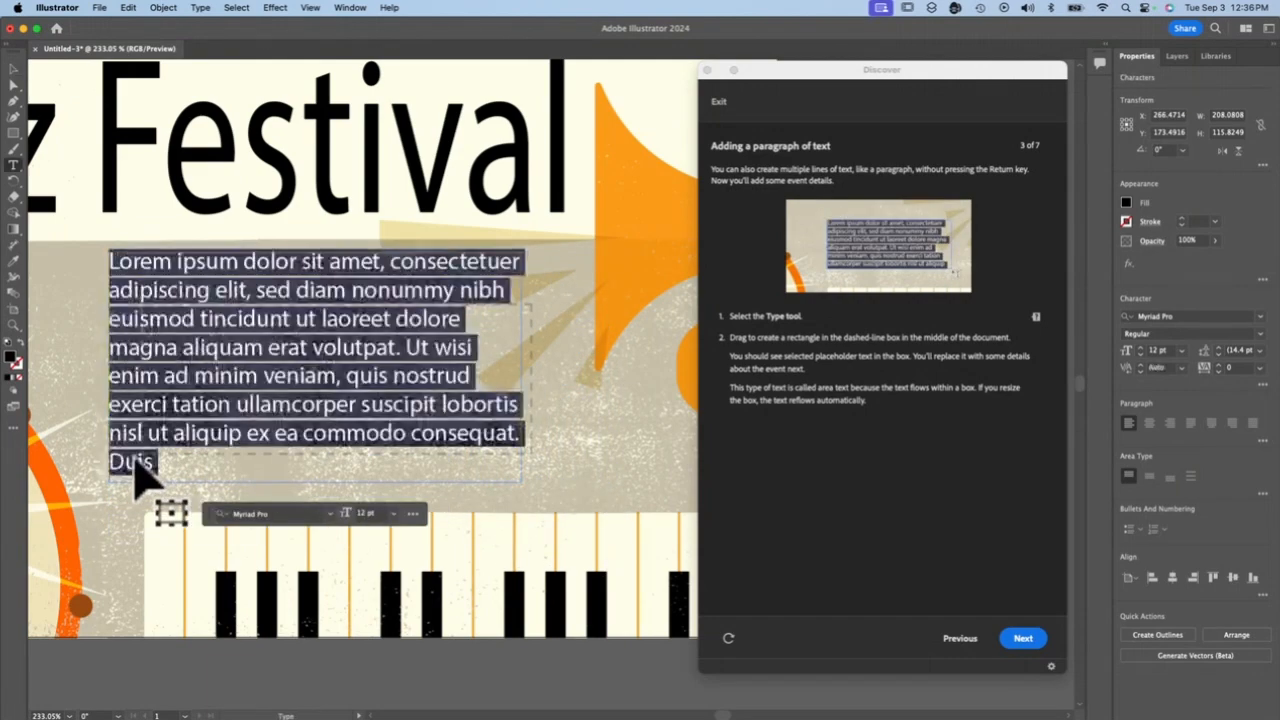
Select all of the placeholder paragraph inside the area-type box
left_click(150, 471)
left_click_drag(160, 460, 530, 486)
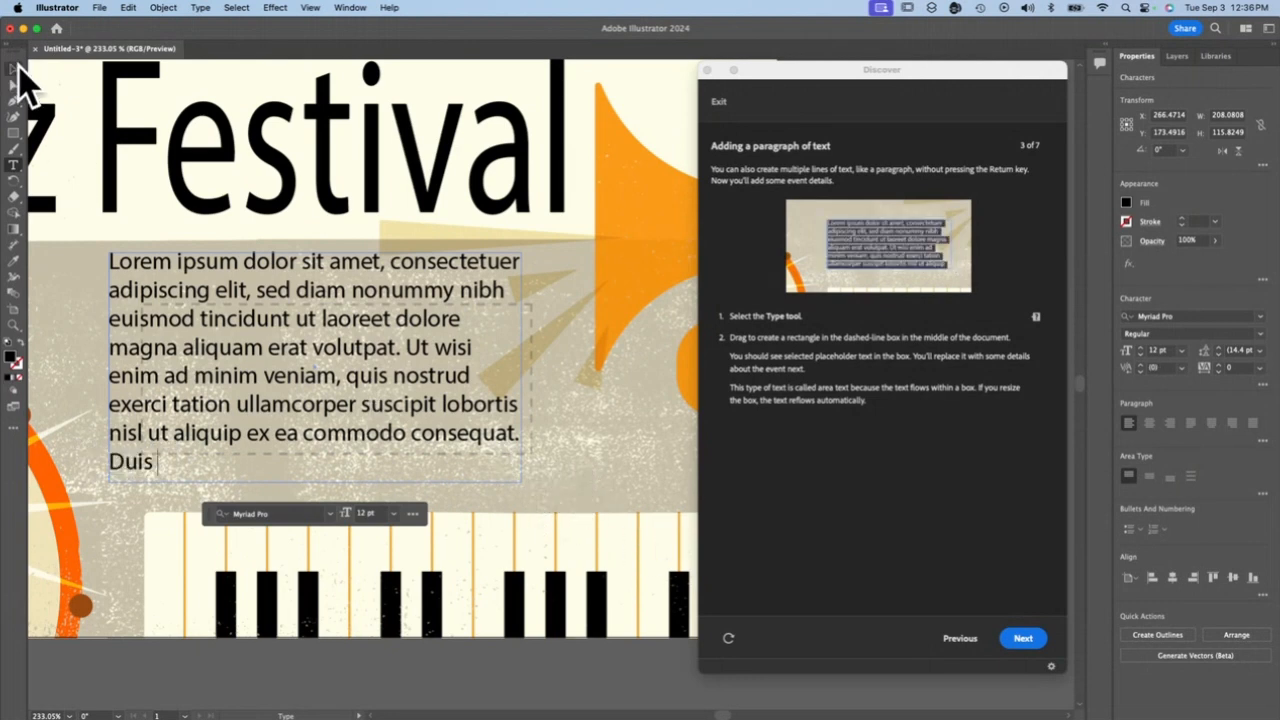
triple_click(313, 385)
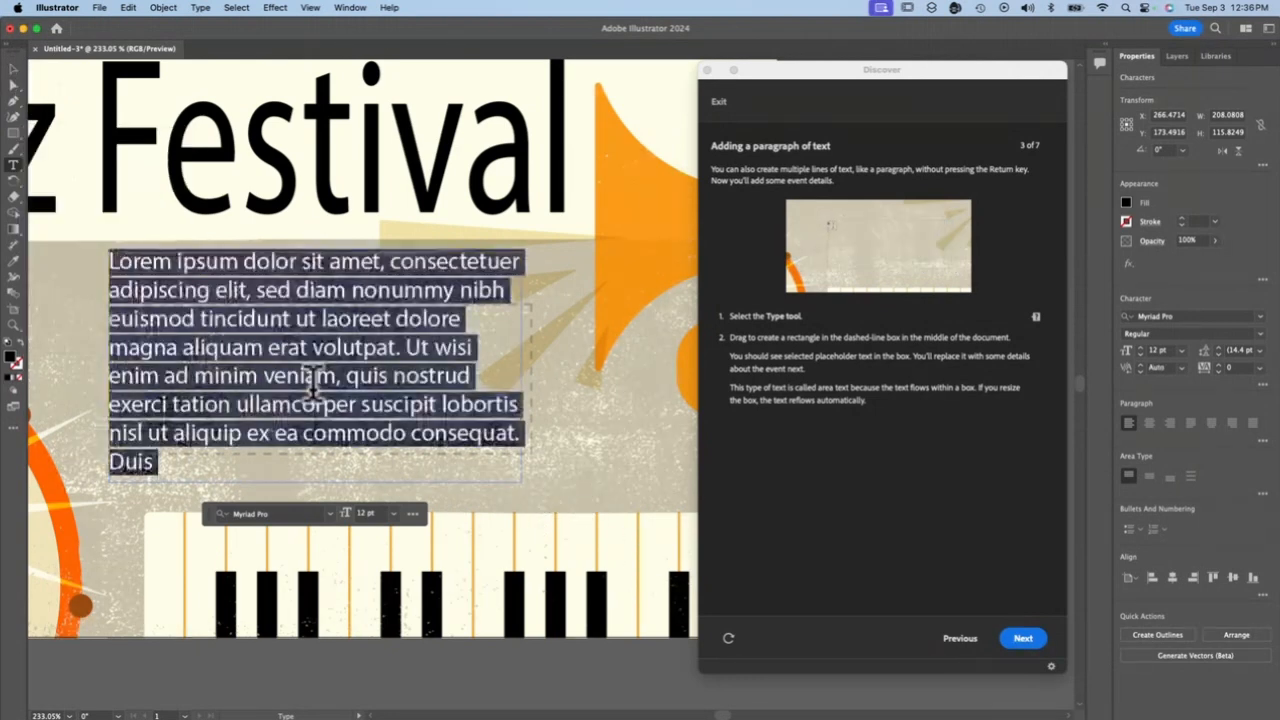
triple_click(313, 385)
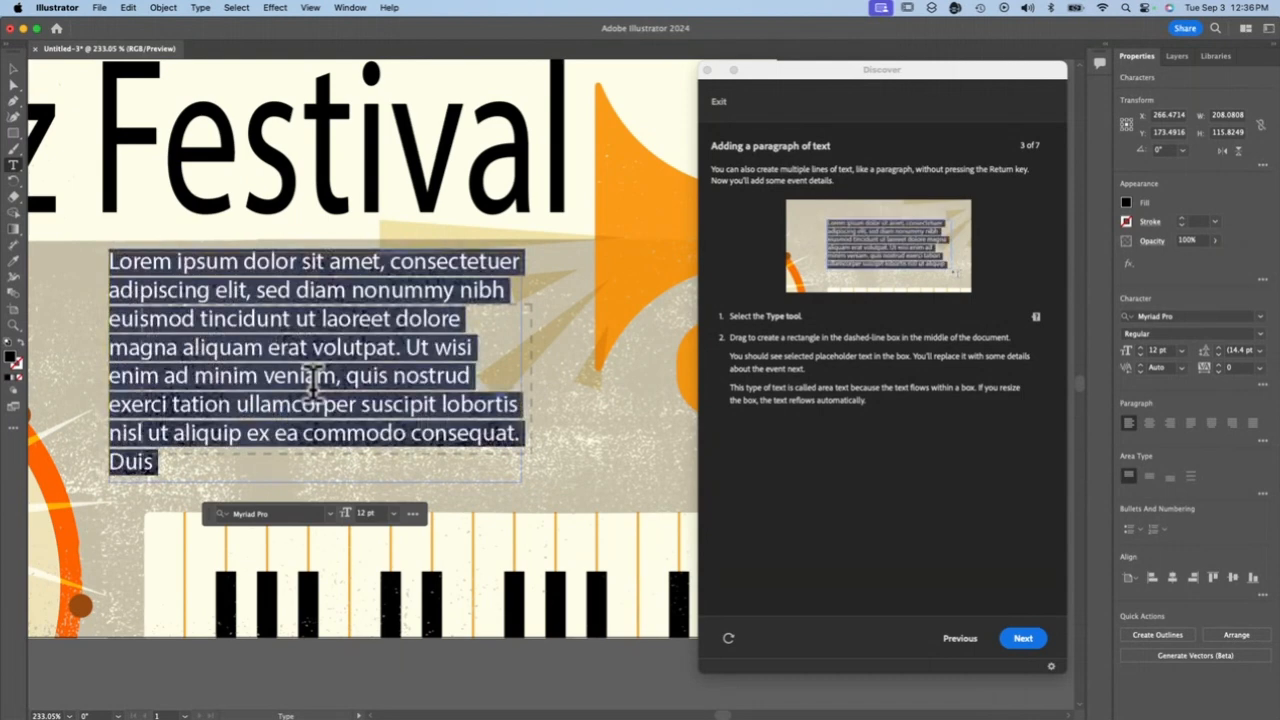
Finish editing the placeholder text with the area-type box selected, and advance the tutorial to adding your own text
type("V")
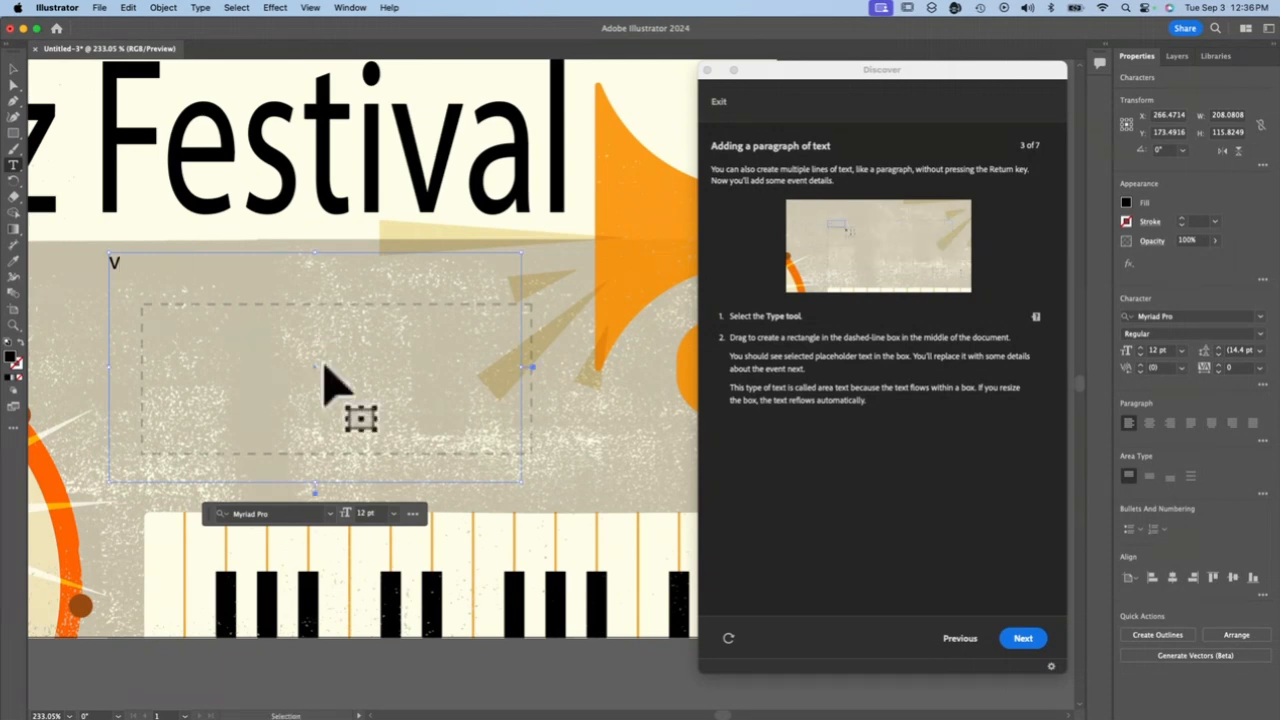
key("super+z")
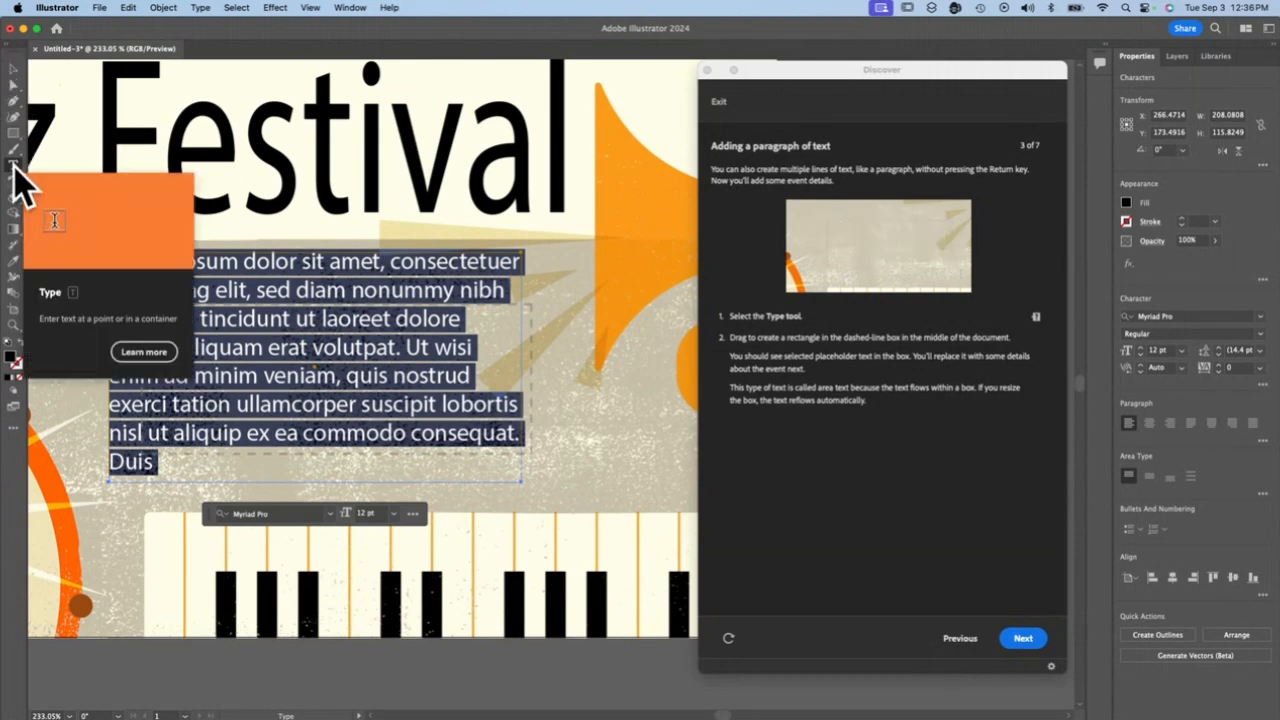
left_click(14, 72)
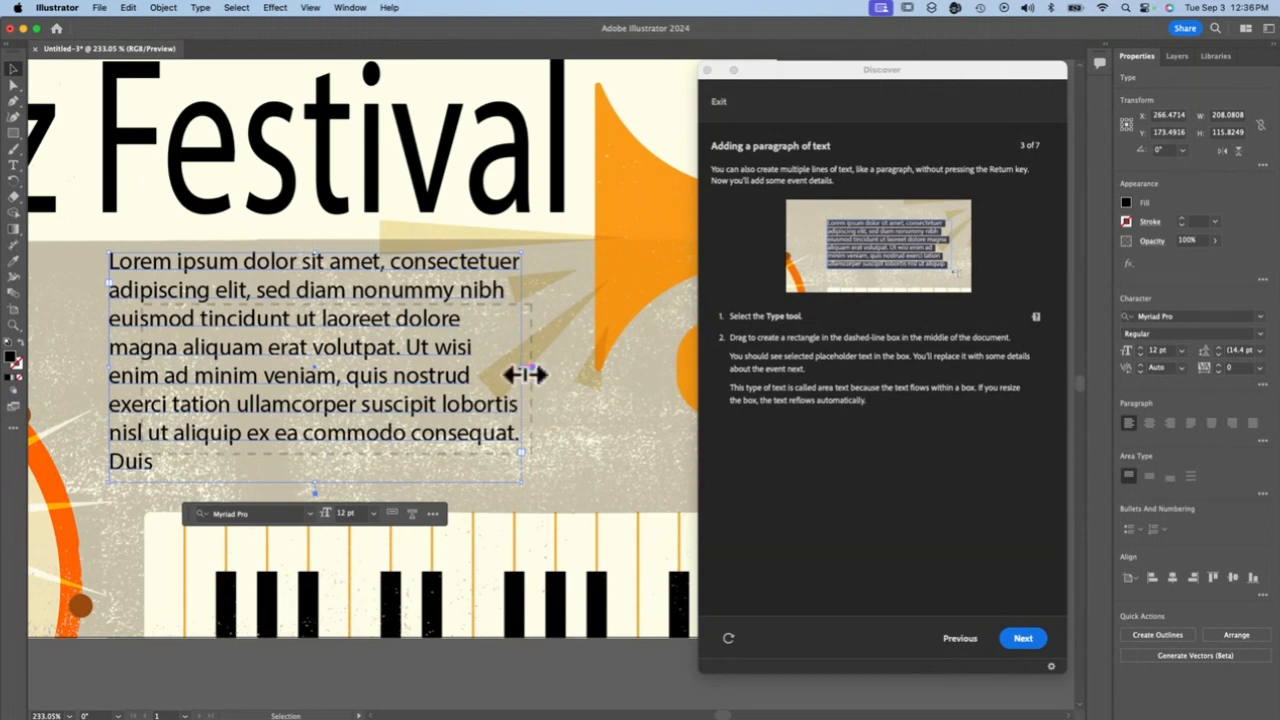
left_click(1022, 638)
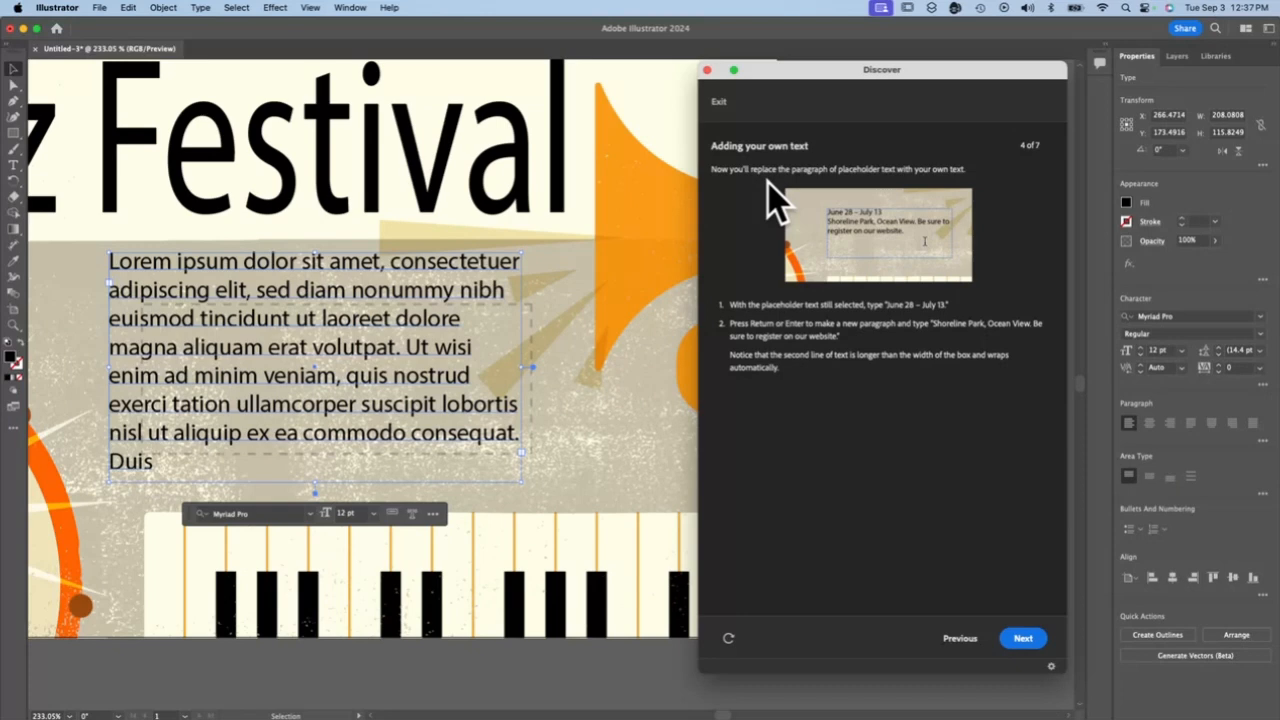
double_click(285, 338)
double_click(257, 378)
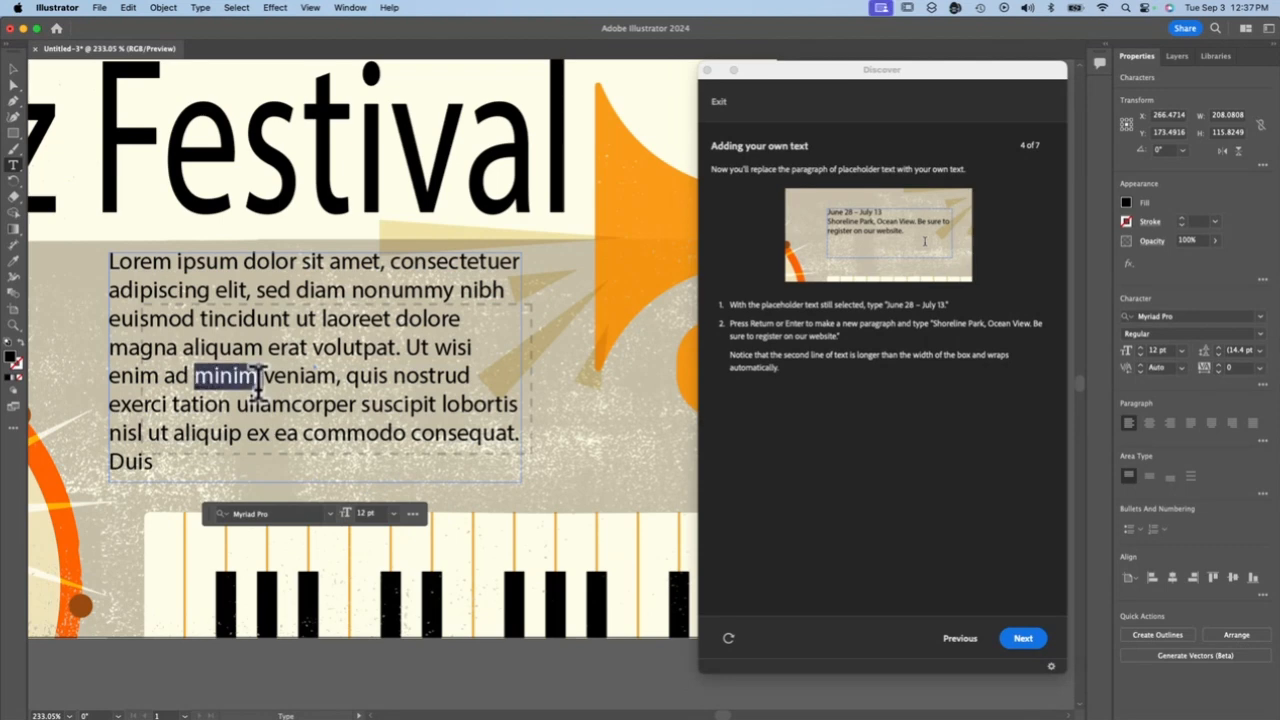
triple_click(257, 378)
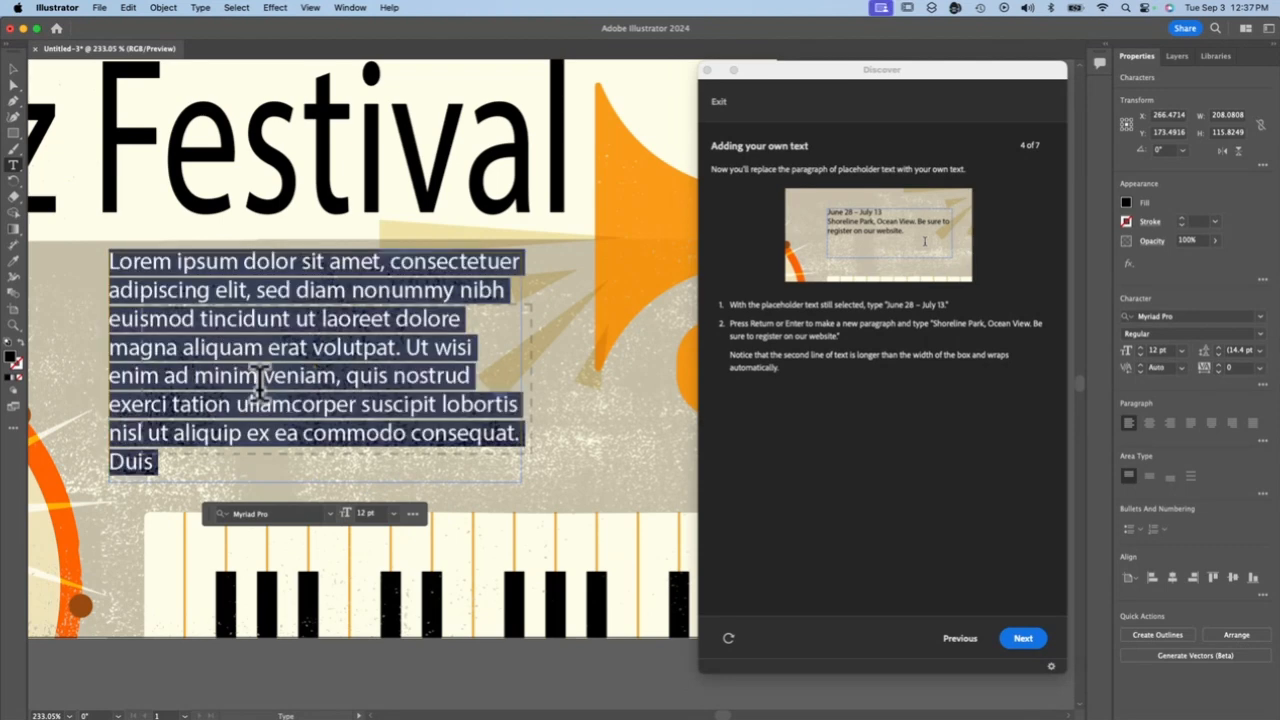
left_click(598, 430)
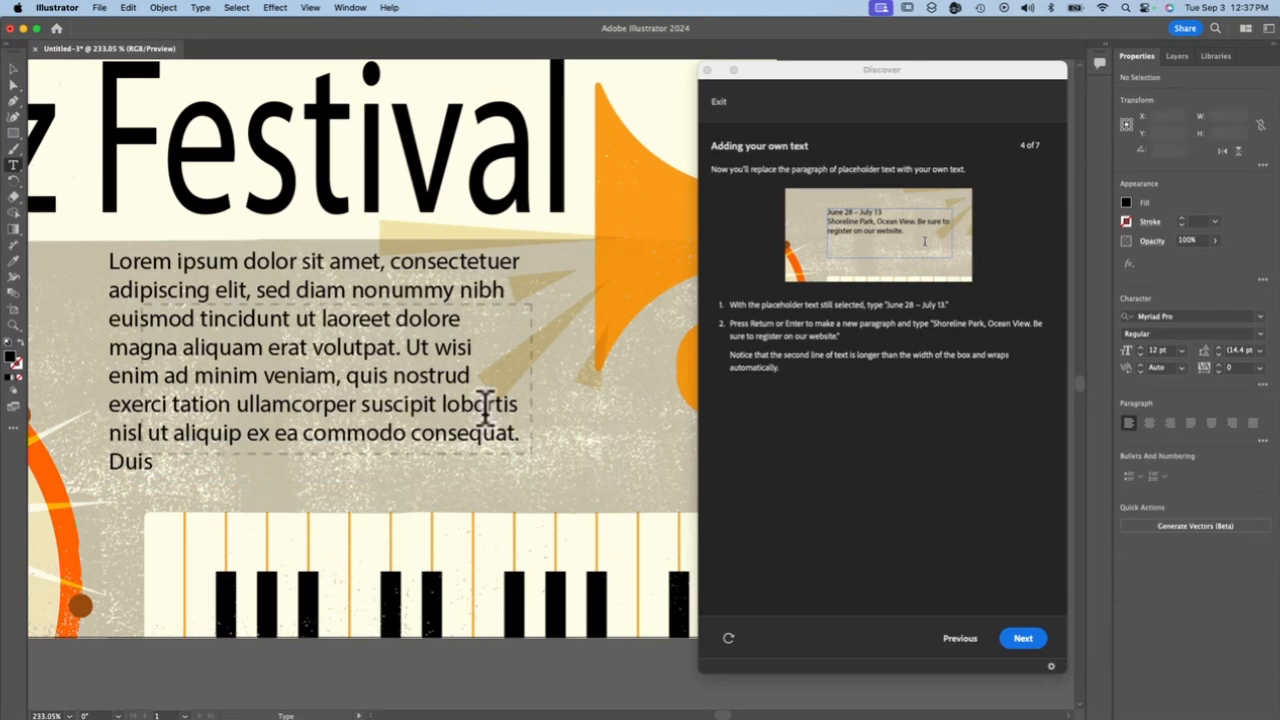
left_click(398, 386)
left_click_drag(177, 463, 106, 457)
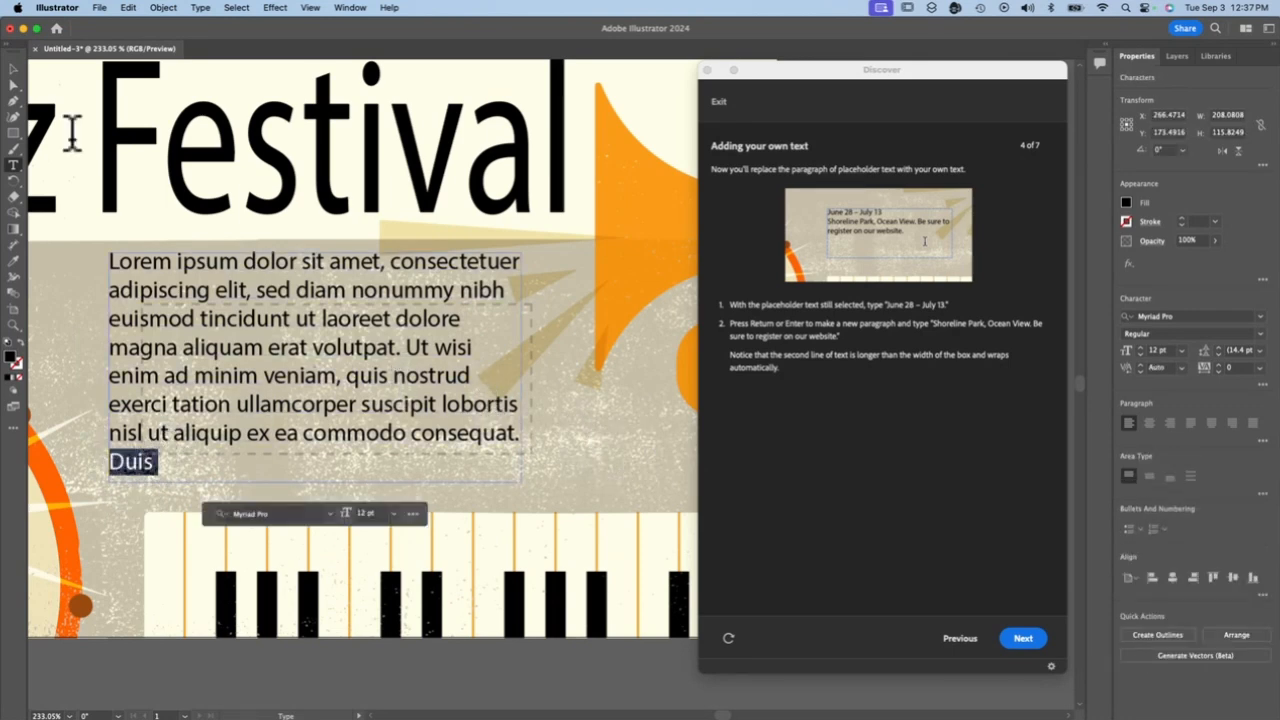
Widen the area-type box to about 217 px and move it to about X 279.5, Y 184.9 over the dashed rectangle
left_click(13, 70)
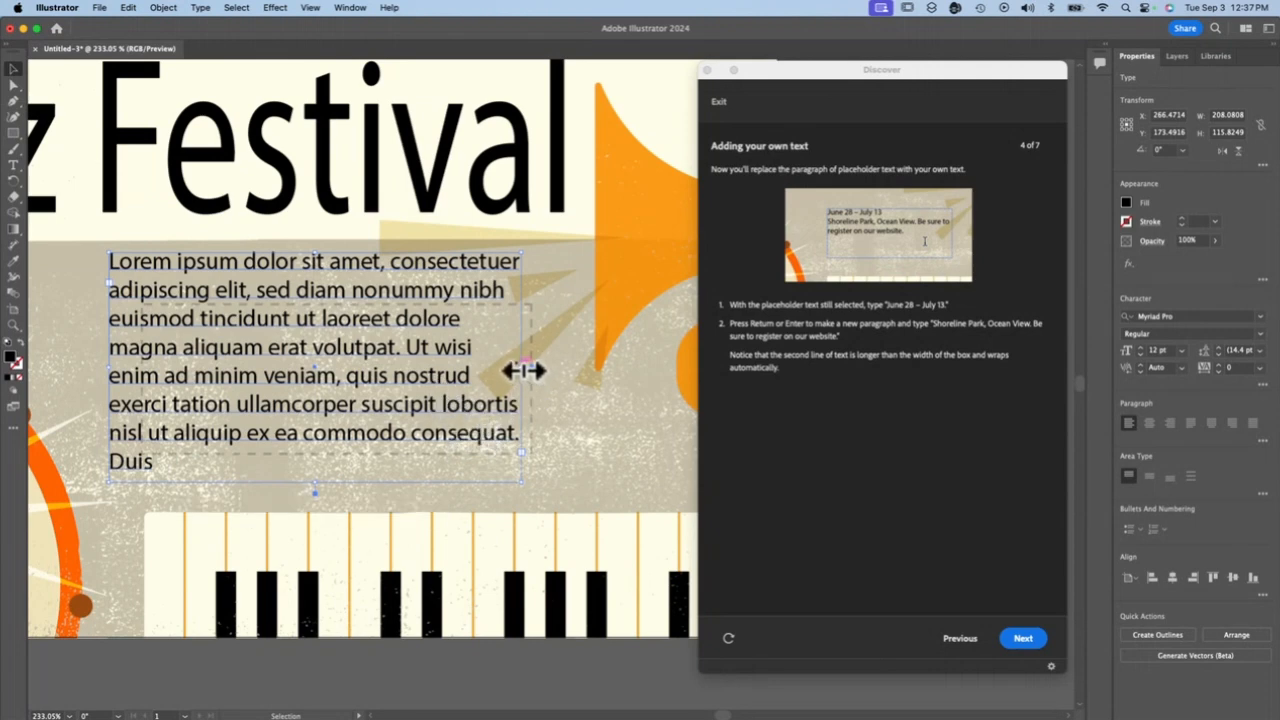
left_click_drag(528, 369, 541, 372)
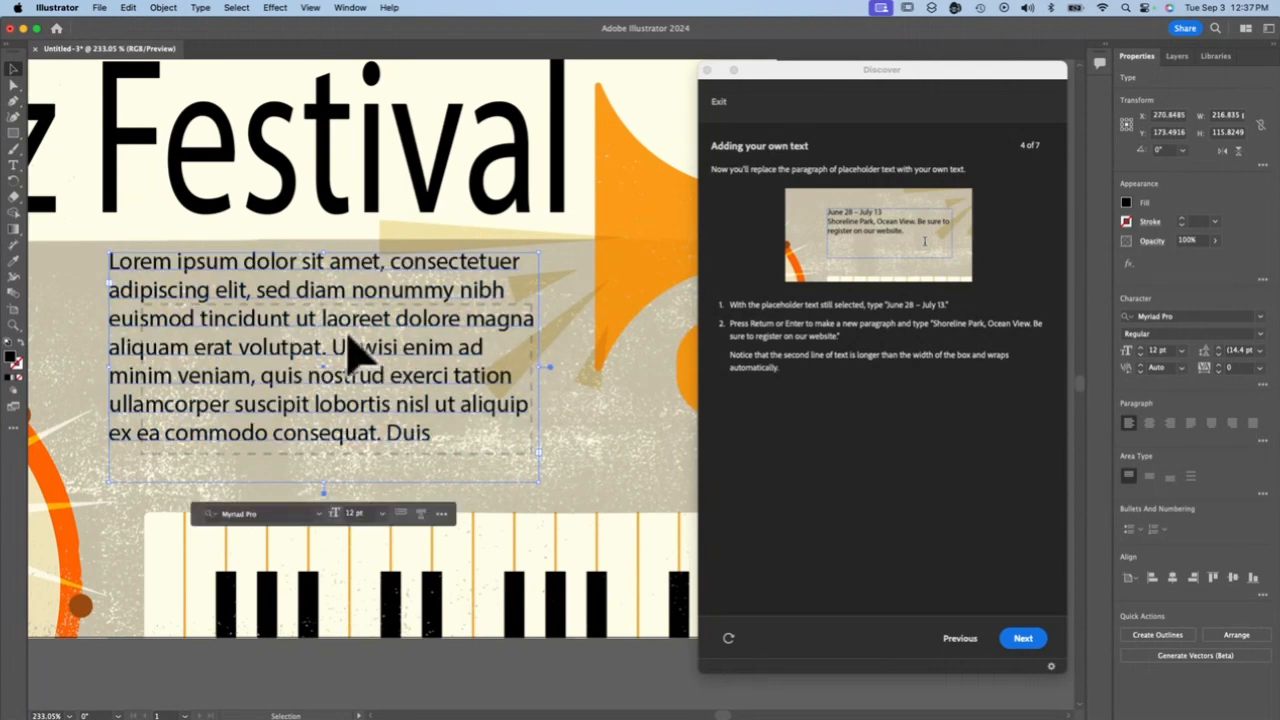
left_click_drag(341, 331, 360, 356)
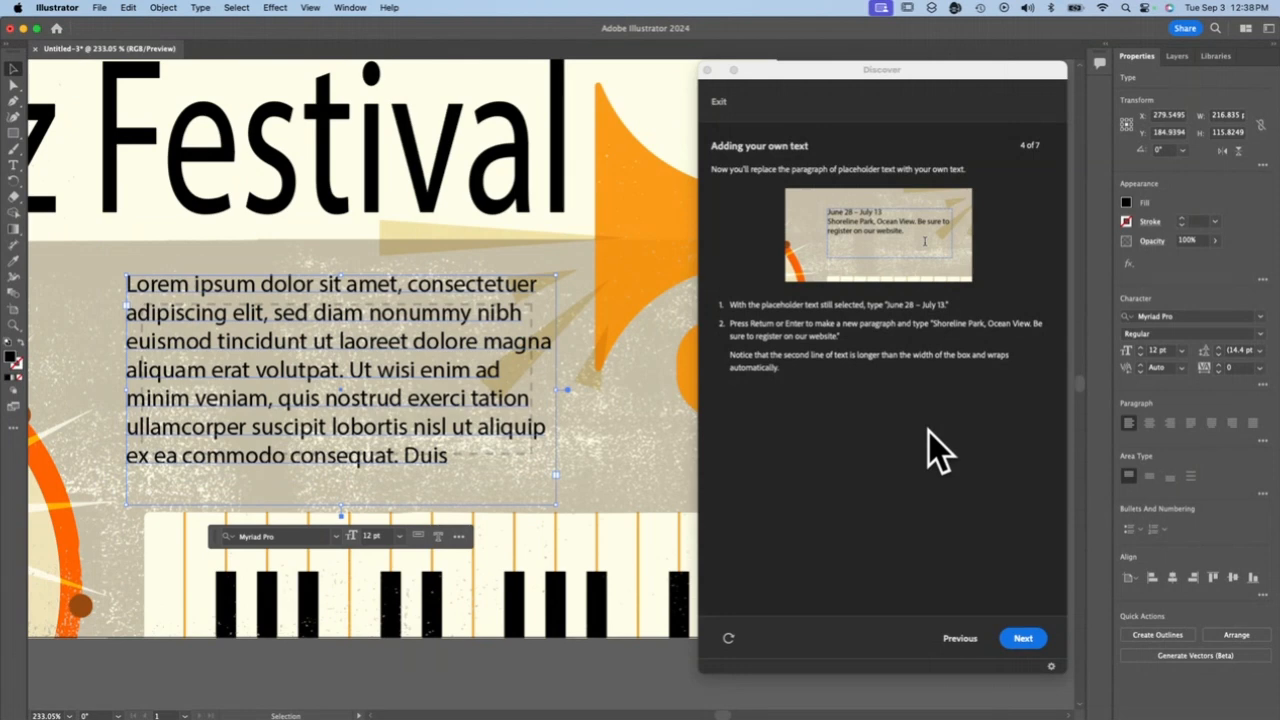
Replace the placeholder with "June 28 - July 13" and a second paragraph, "Shoreline Park, Ocean View. Be sure to register on our website."
double_click(281, 306)
triple_click(280, 301)
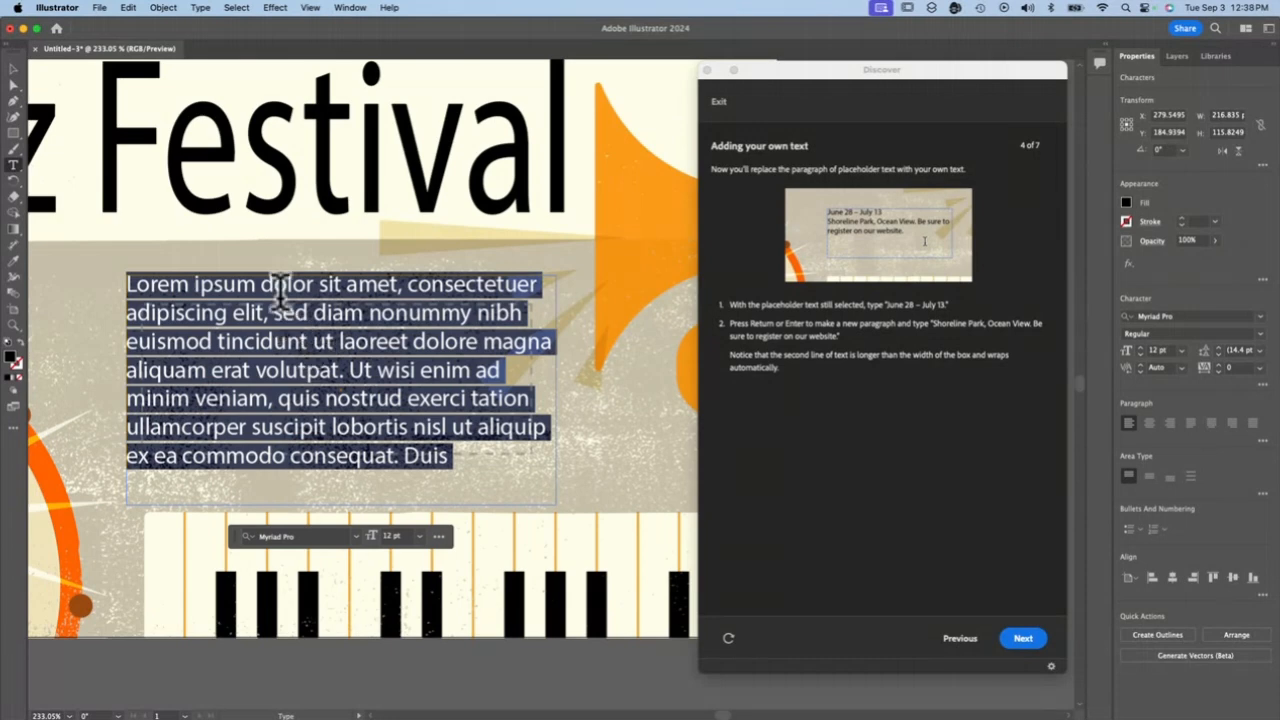
type("June 28 - July 13")
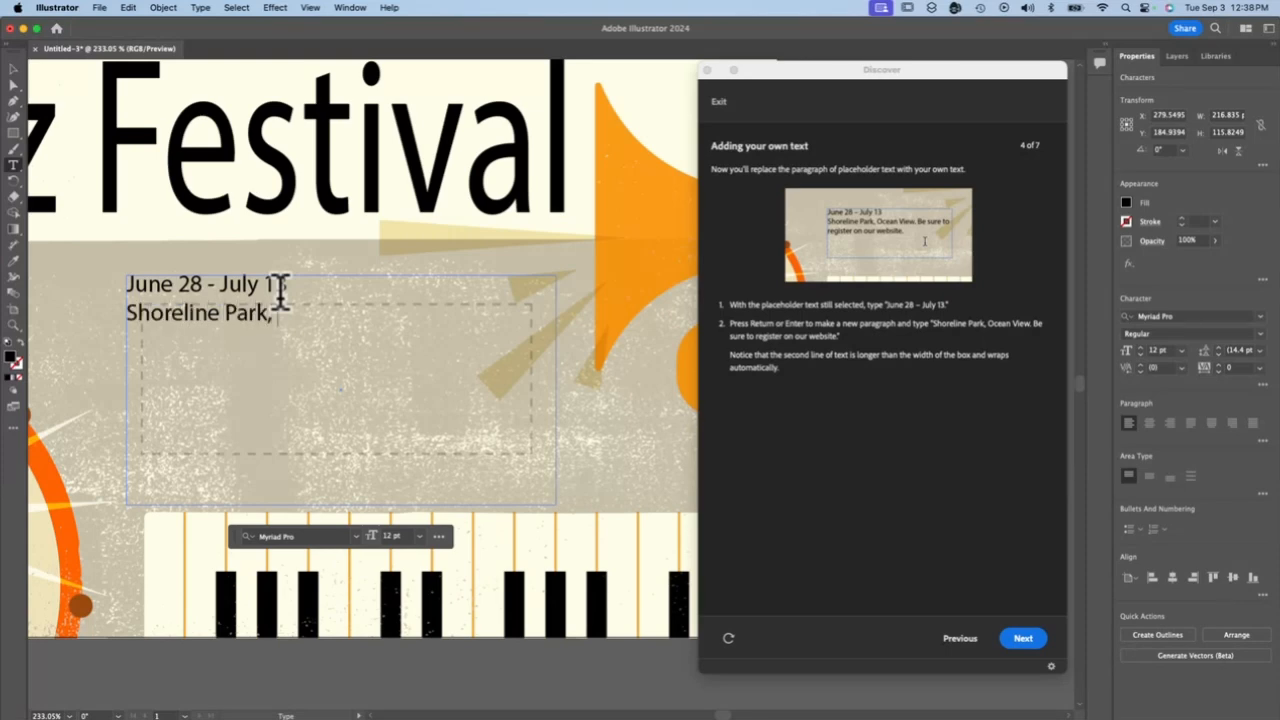
type("Vies. Be sure to register on our")
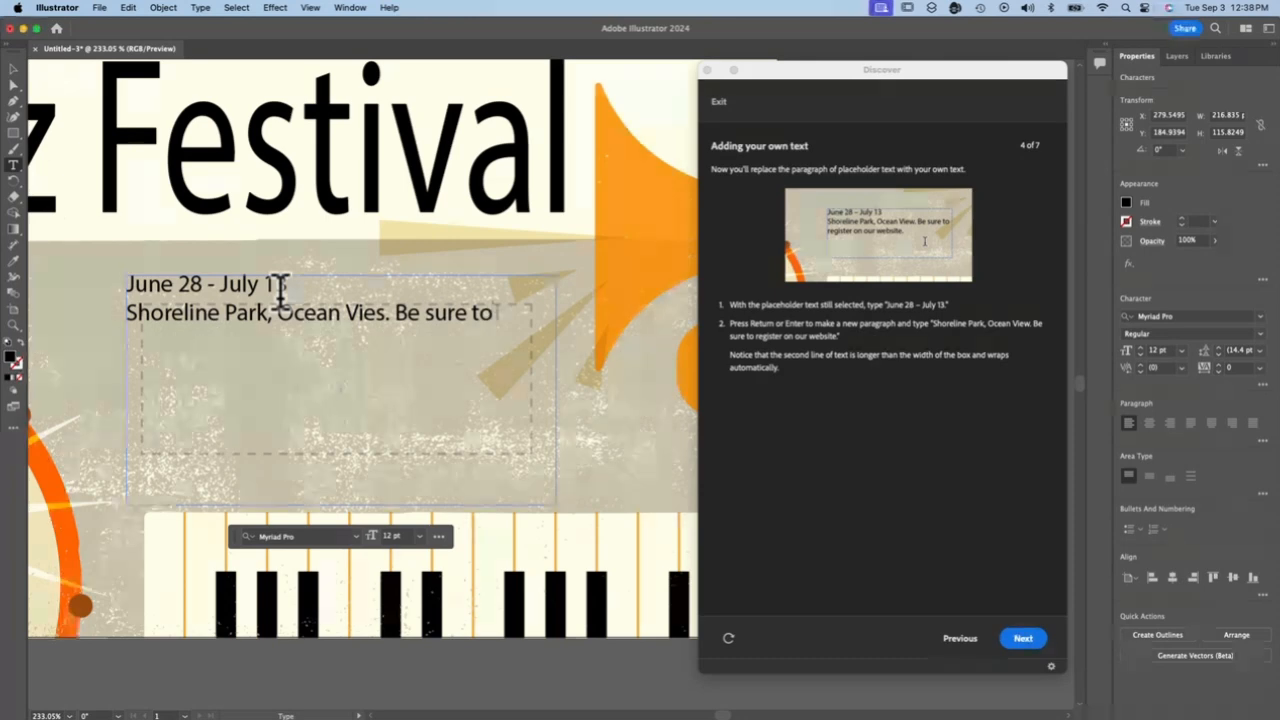
type(" website.")
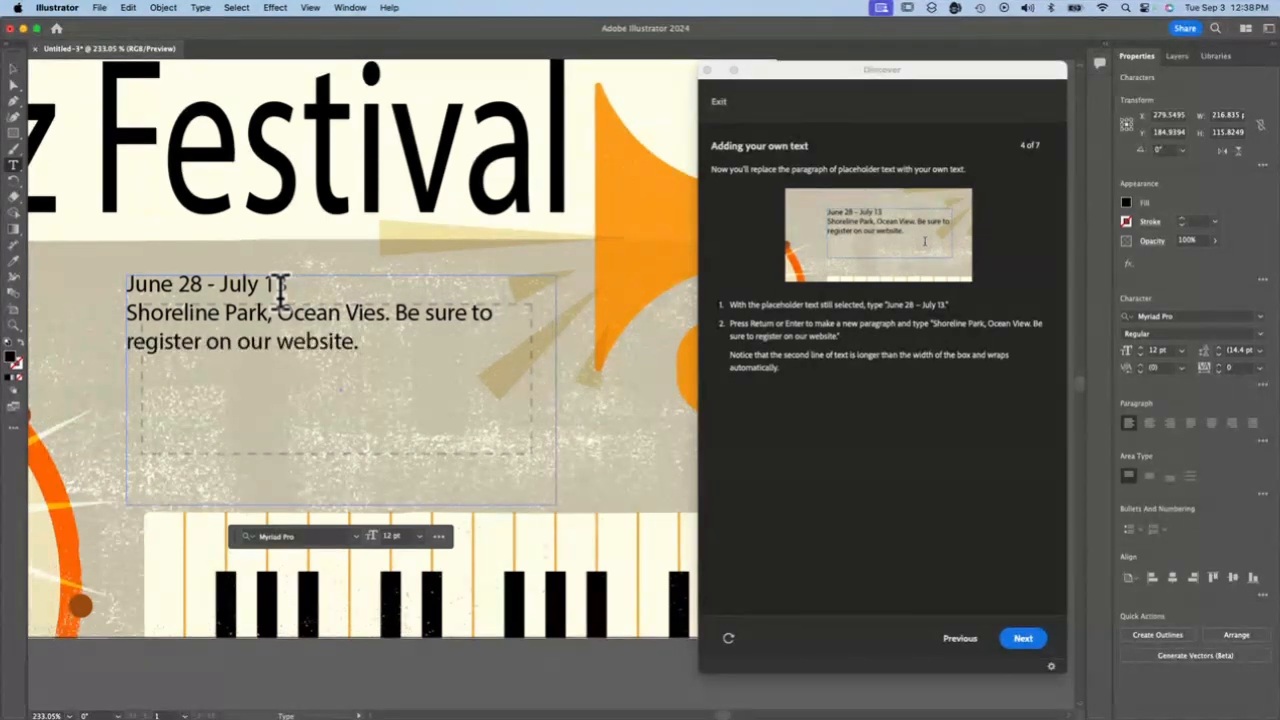
left_click(387, 312)
key("BackSpace")
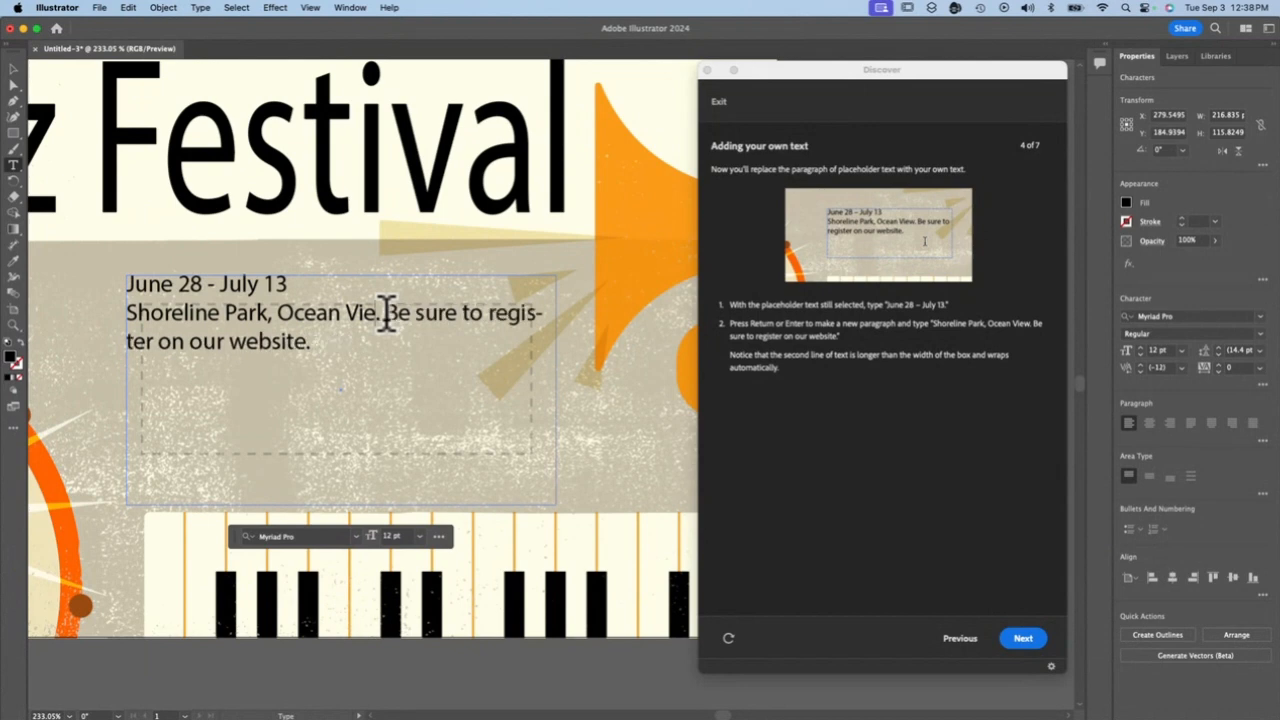
type("w")
Append "The text wrapped automatically as I reached the edge of the paragraph or area text box." to the second paragraph
left_click(366, 338)
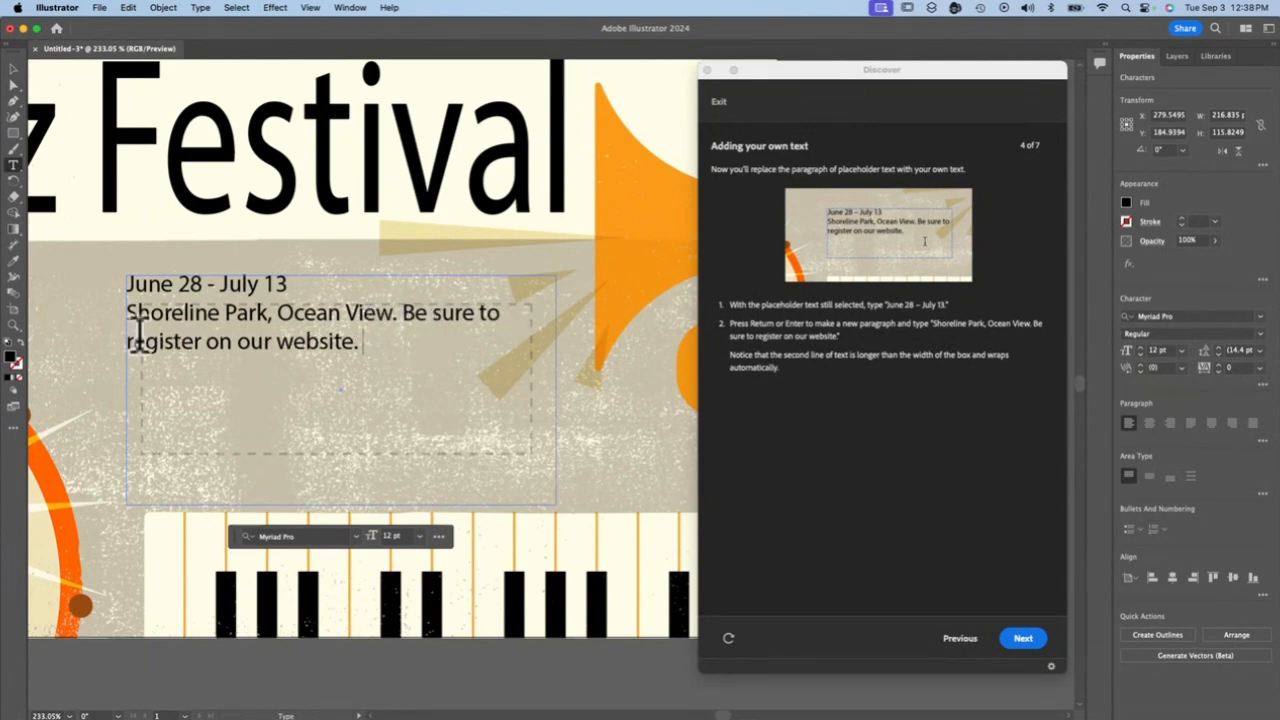
type("The textt")
key("BackSpace")
type("wr")
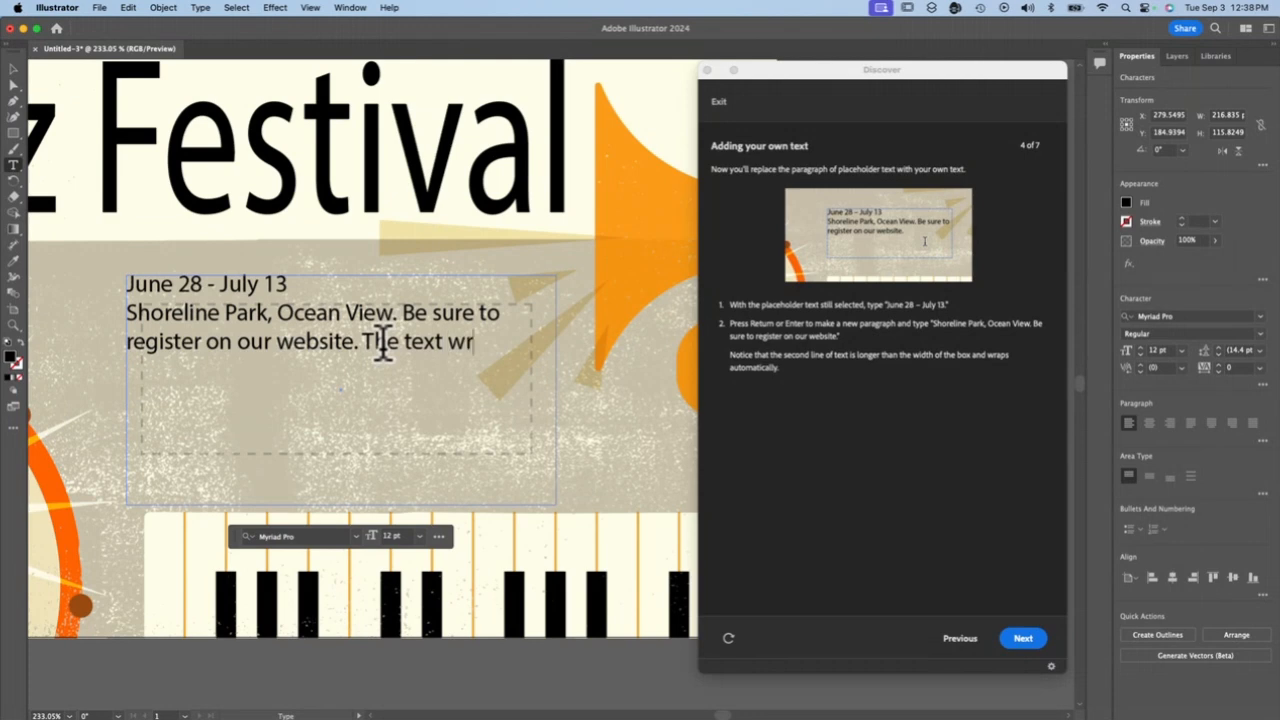
type("apped automatic")
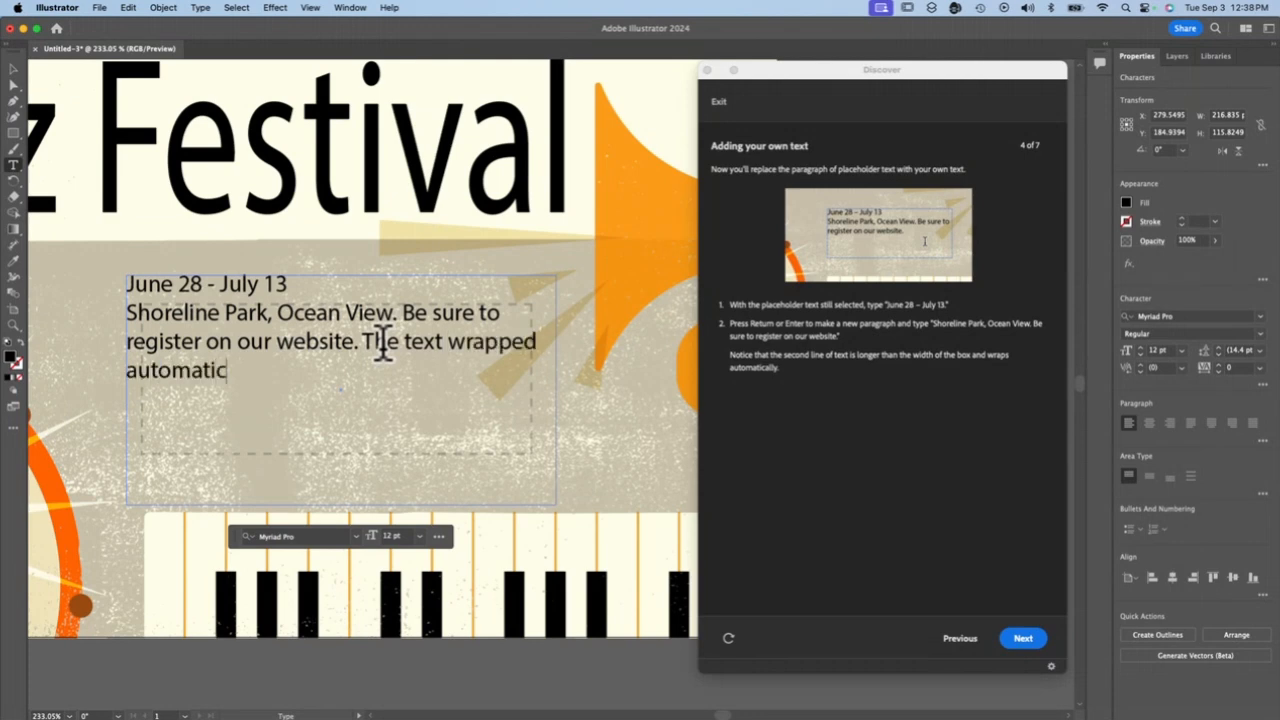
type("caly")
key("BackSpace")
key("BackSpace")
key("BackSpace")
key("BackSpace")
type("ally as I reached the edge of")
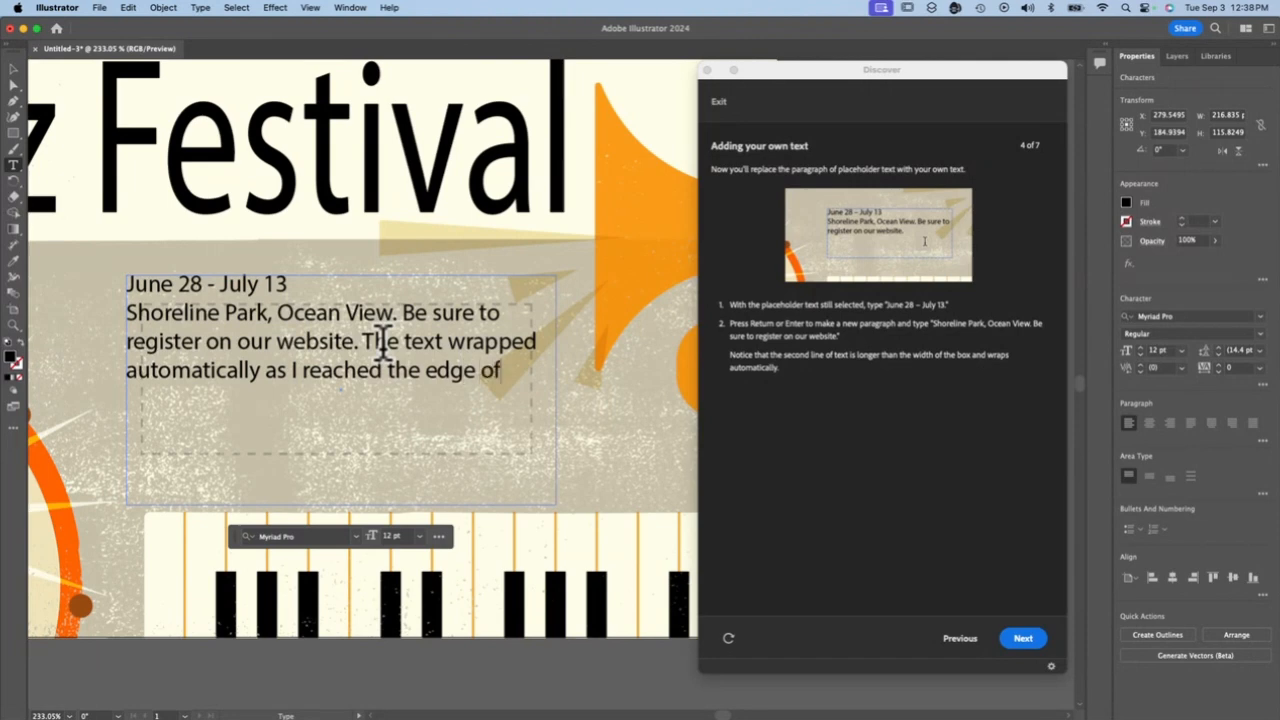
type(" the paragraph")
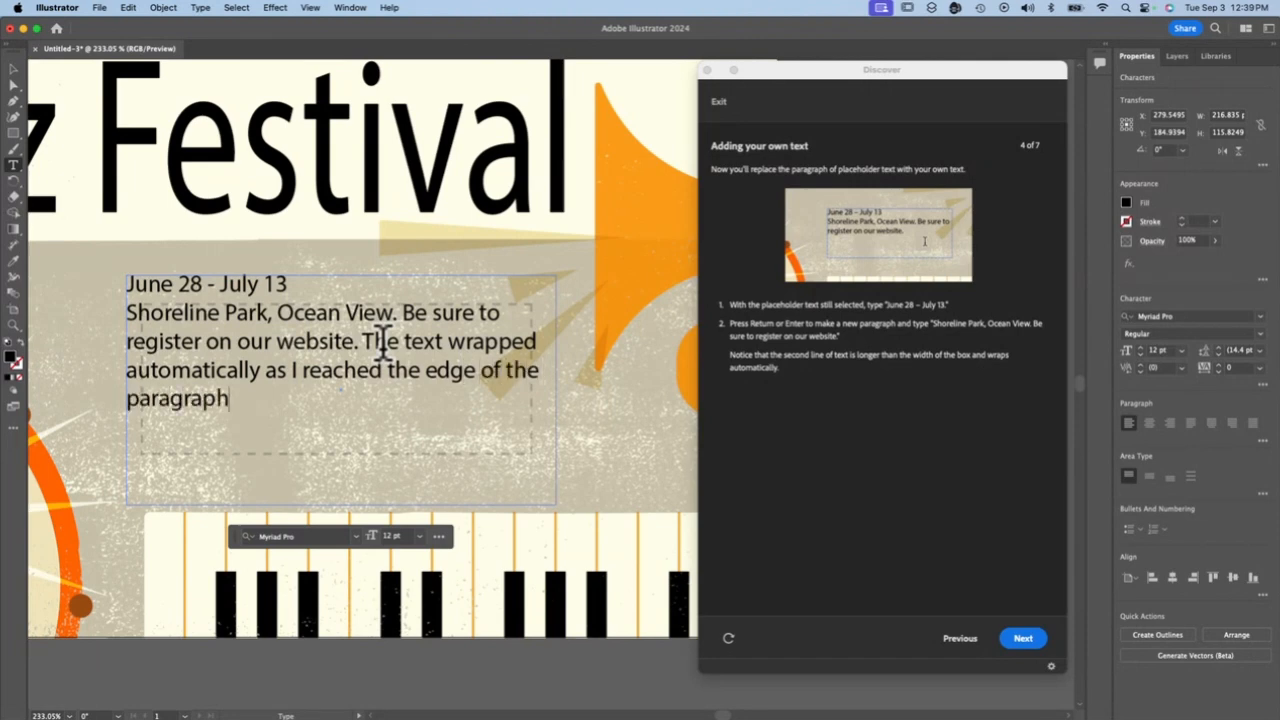
type(" or area text box.")
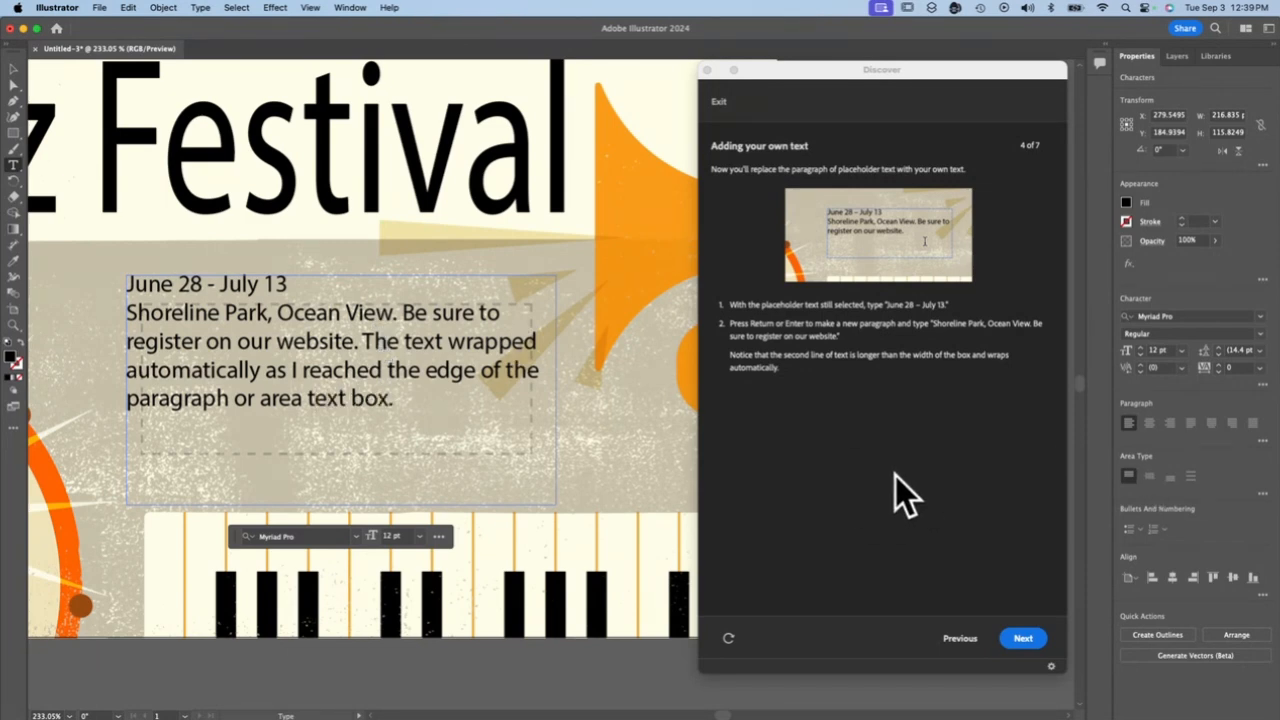
Advance the tutorial to formatting text and set the "June 28 - July 13" line to 24 pt
left_click(1050, 636)
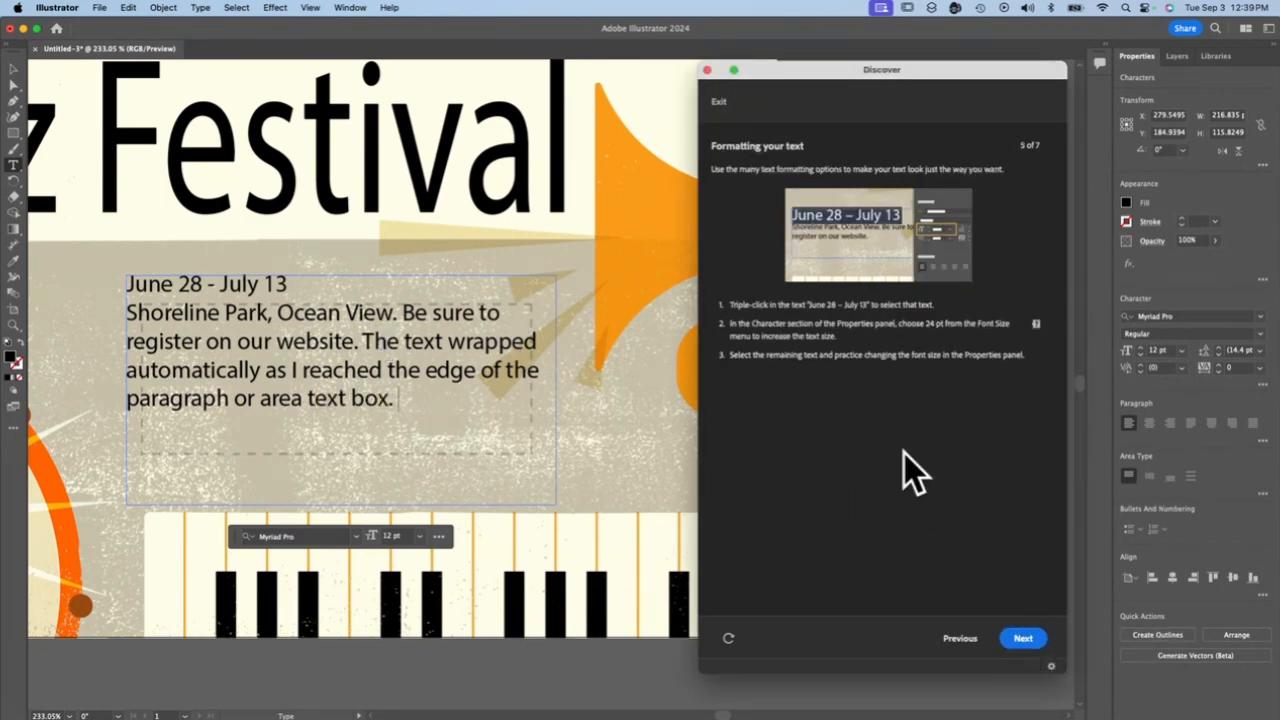
triple_click(252, 288)
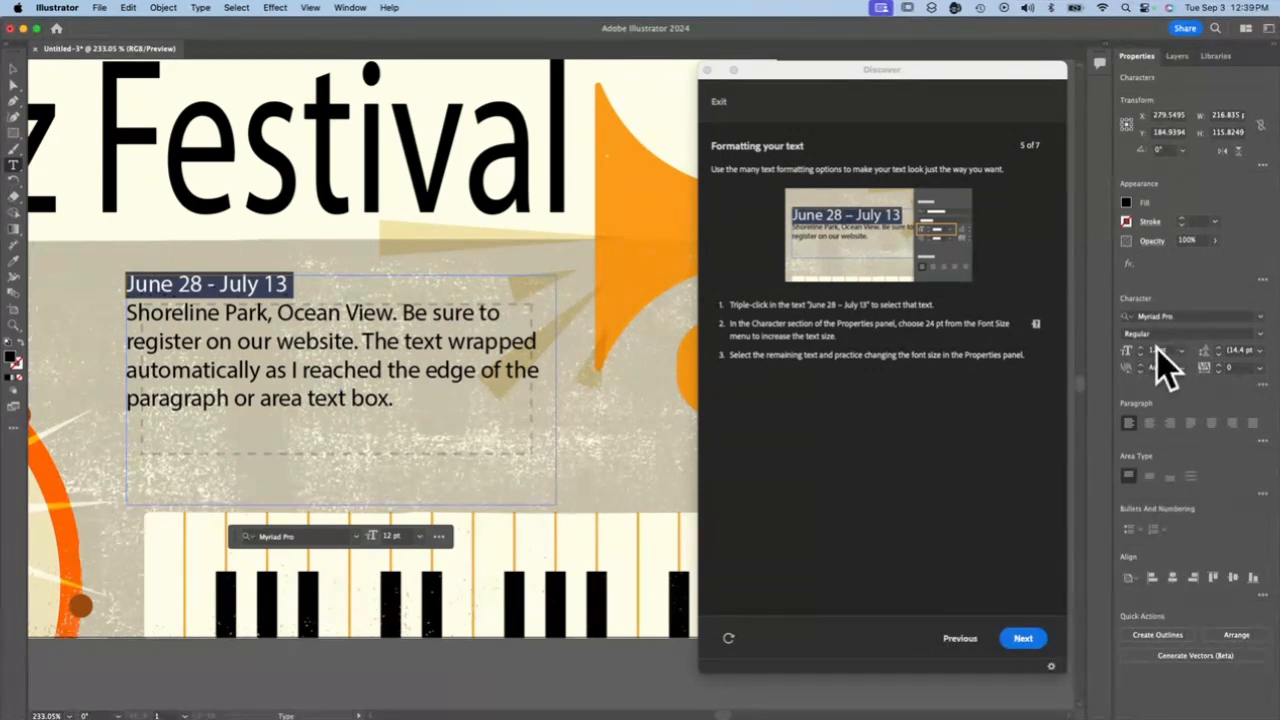
left_click(1182, 350)
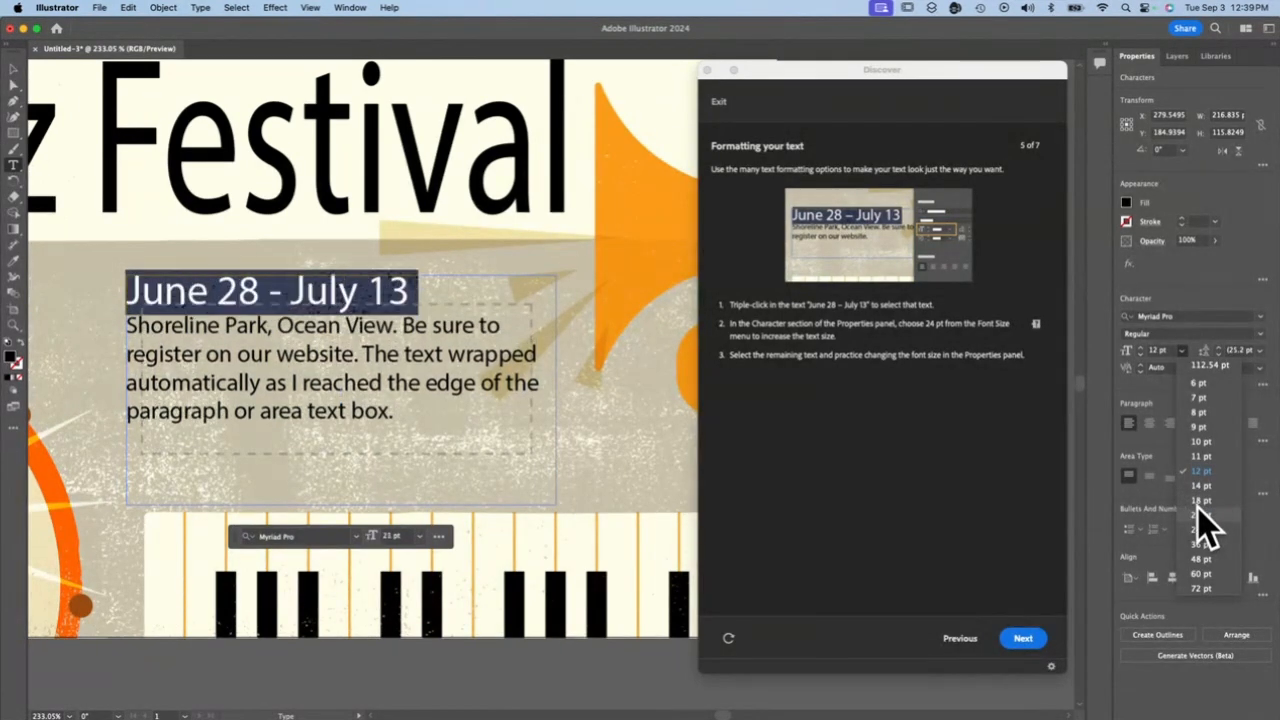
left_click(1197, 511)
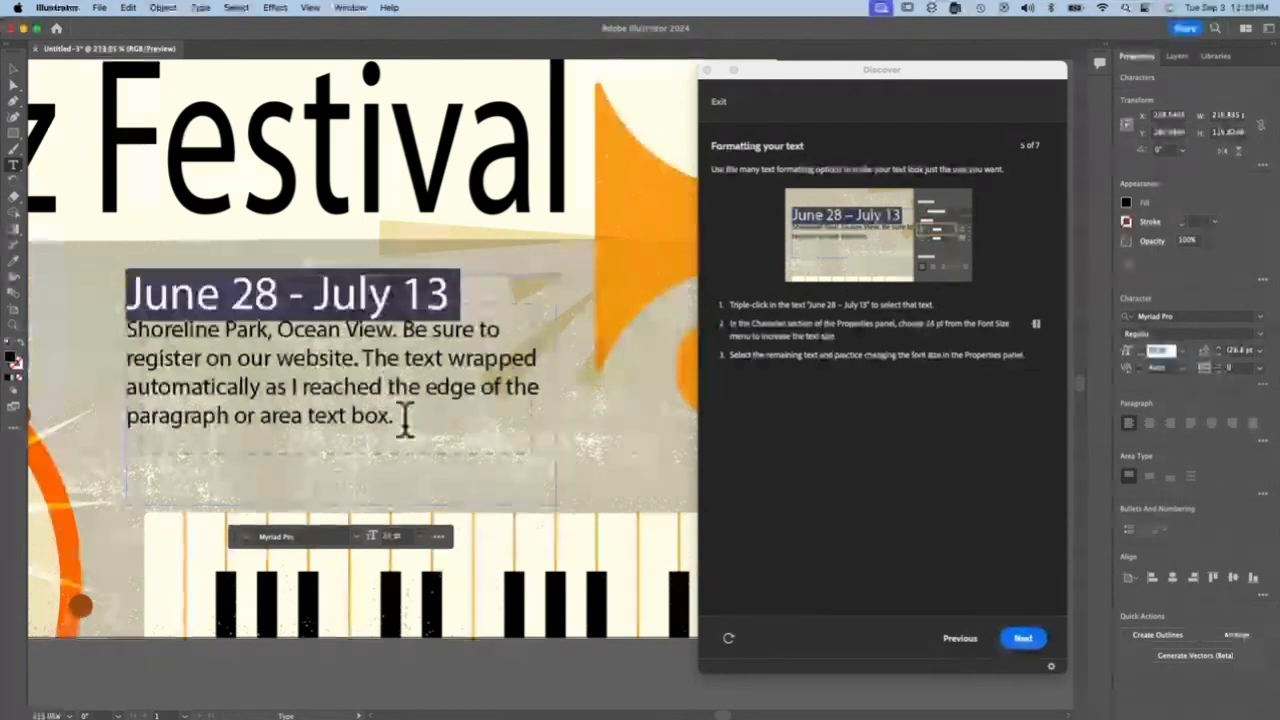
left_click_drag(405, 418, 120, 323)
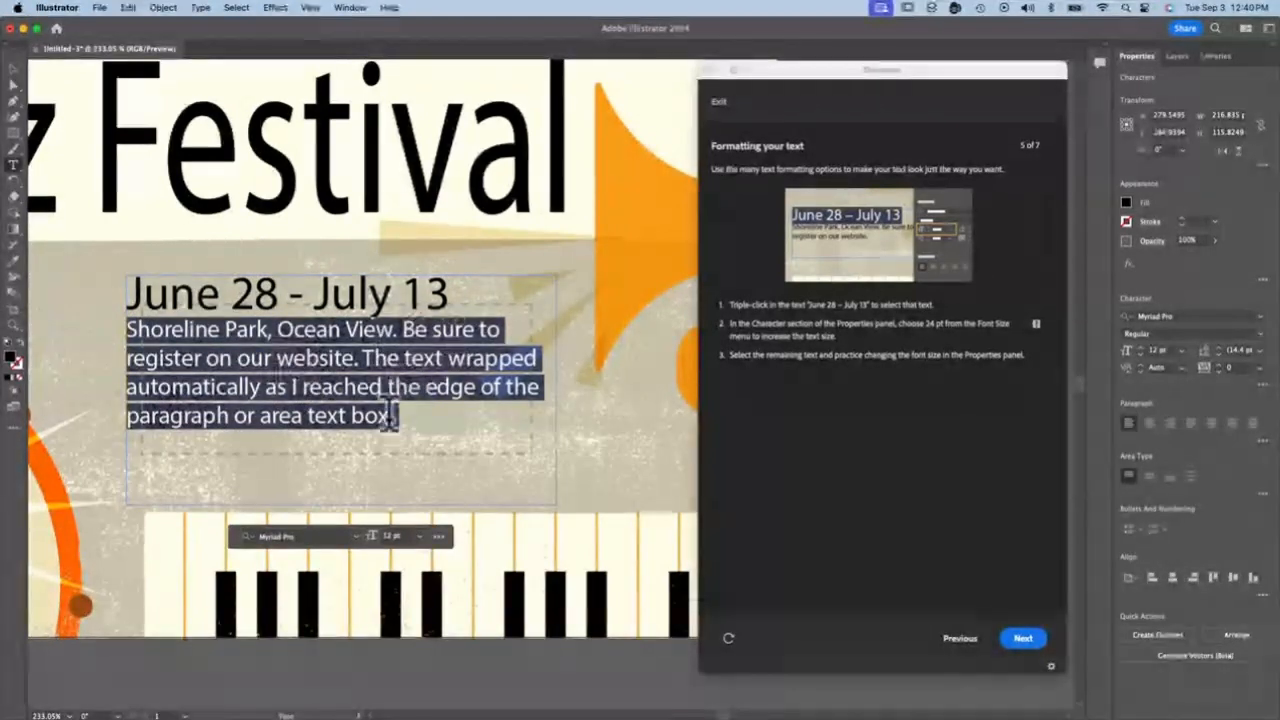
left_click(285, 360)
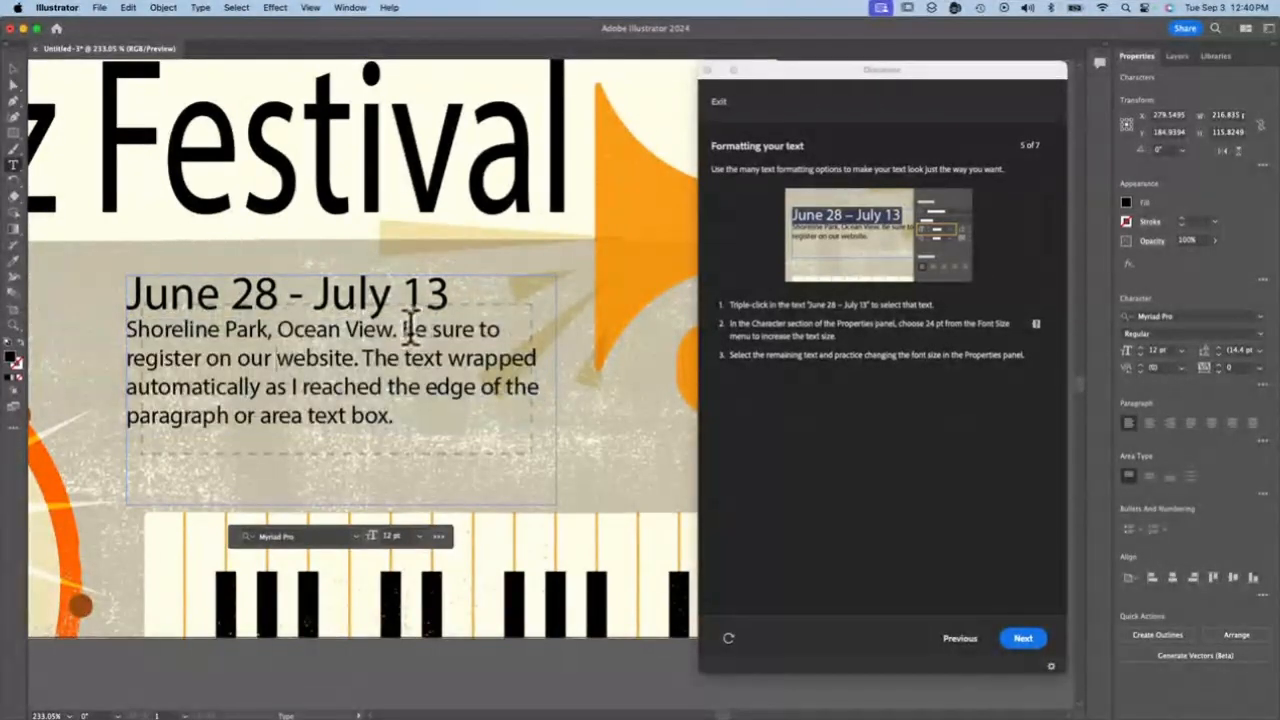
left_click_drag(412, 332, 357, 362)
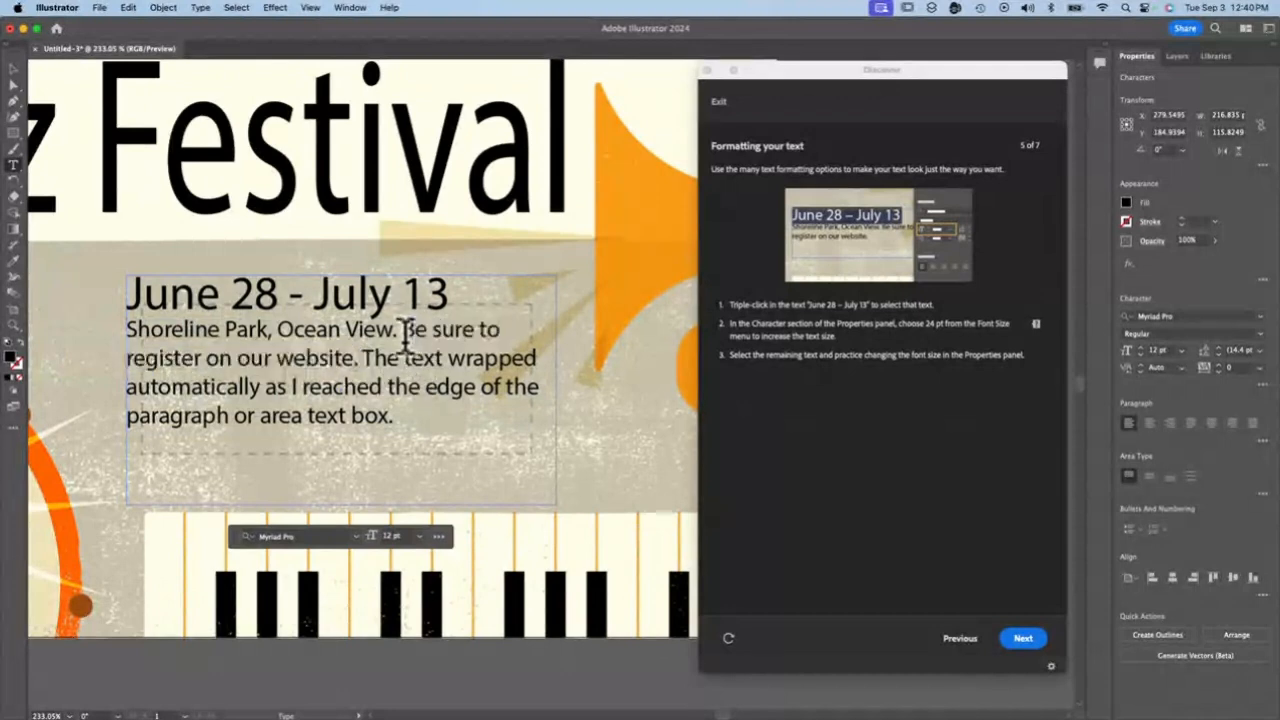
left_click_drag(402, 331, 358, 362)
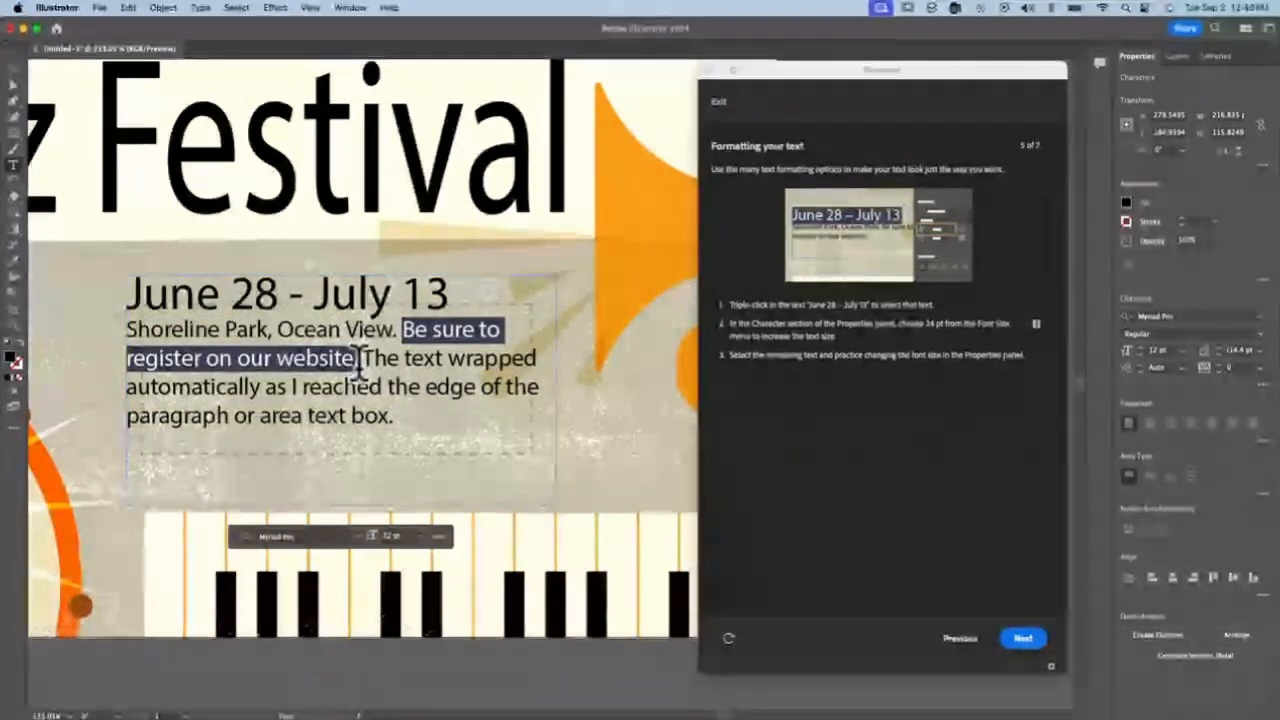
left_click(366, 362)
Set the whole paragraph below the date line to a font size of 18 pt
triple_click(407, 421)
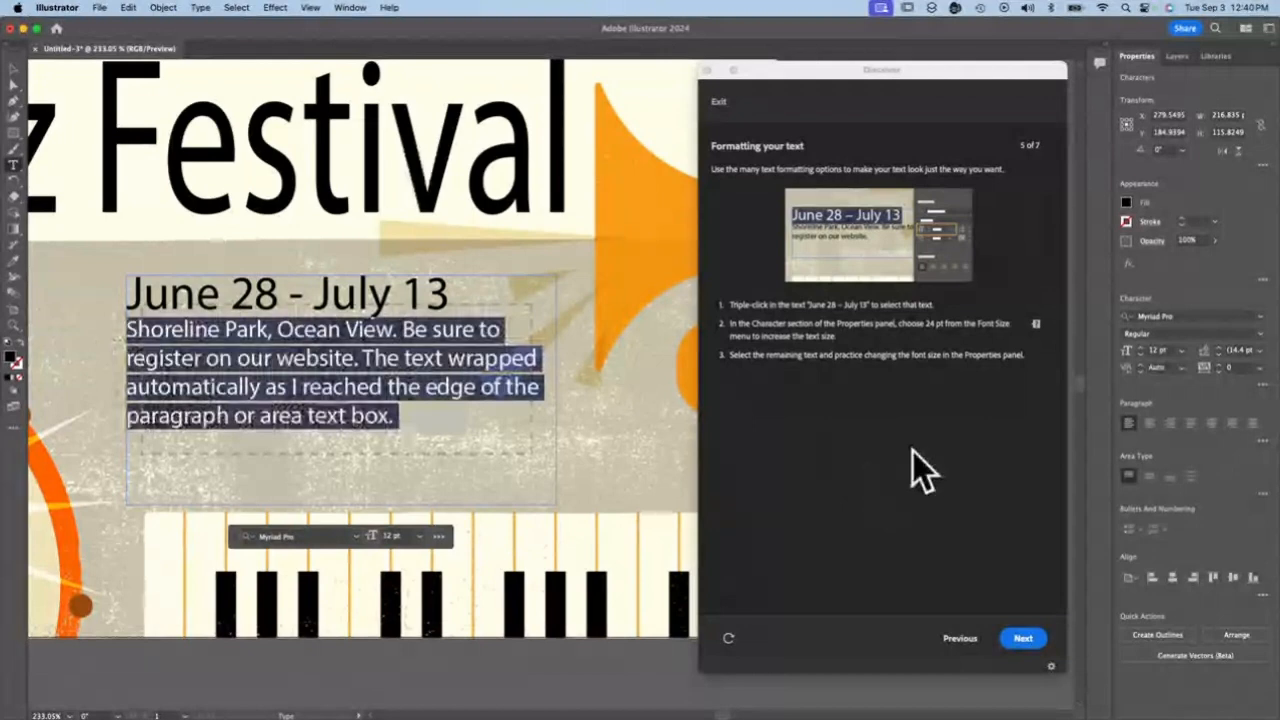
left_click(1183, 352)
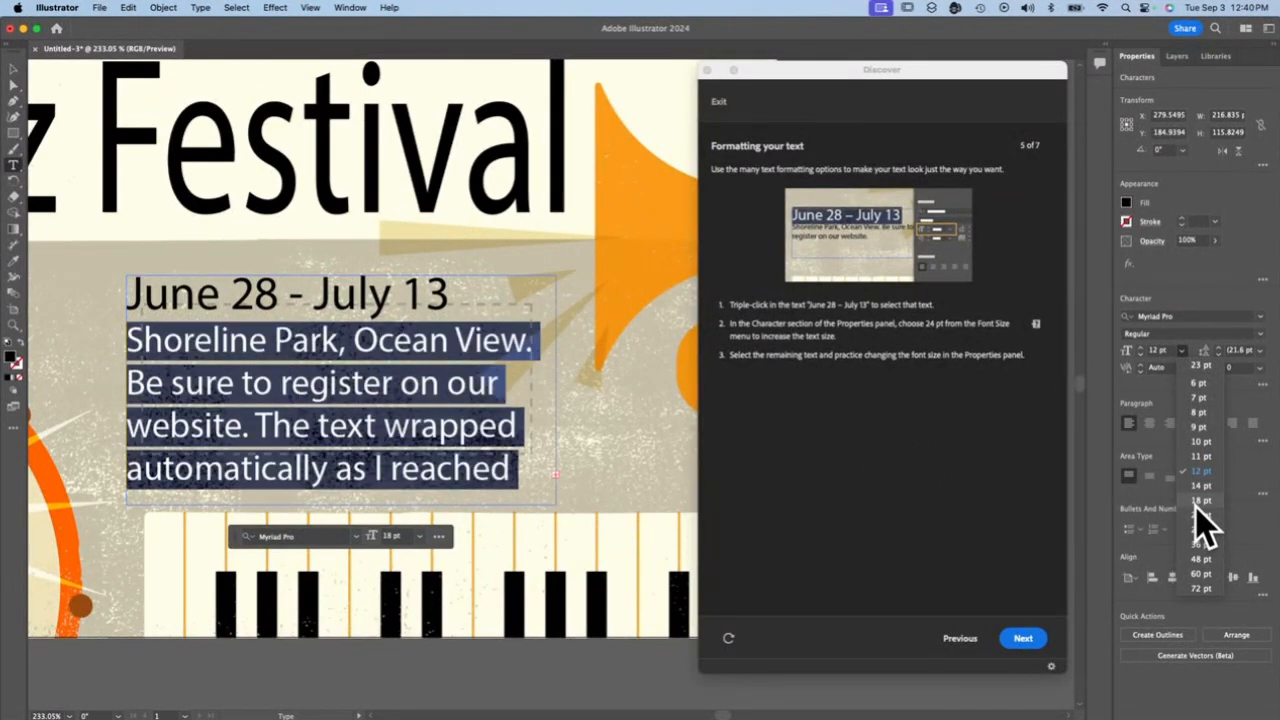
left_click(1196, 504)
Delete the sentence "The text wrapped automatically as I reached the edge of the paragraph or area text box." and advance the tutorial to "Getting creative with fonts"
left_click(325, 415)
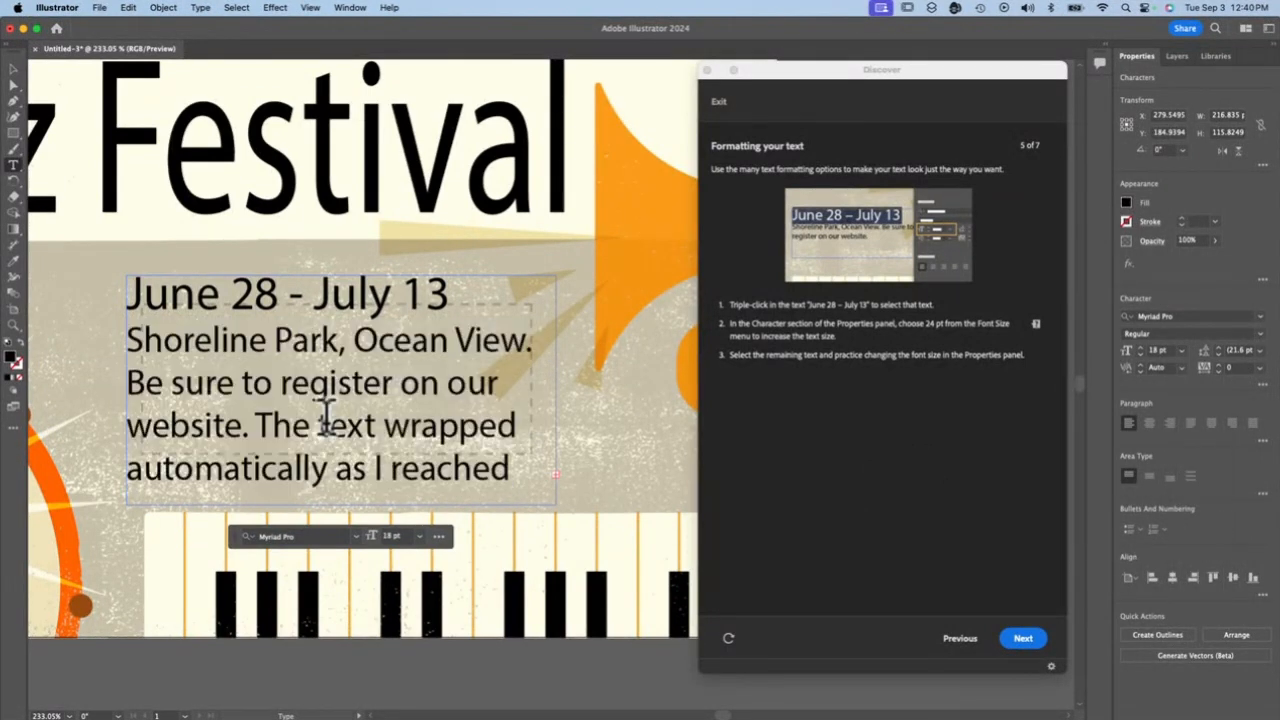
left_click_drag(257, 423, 576, 563)
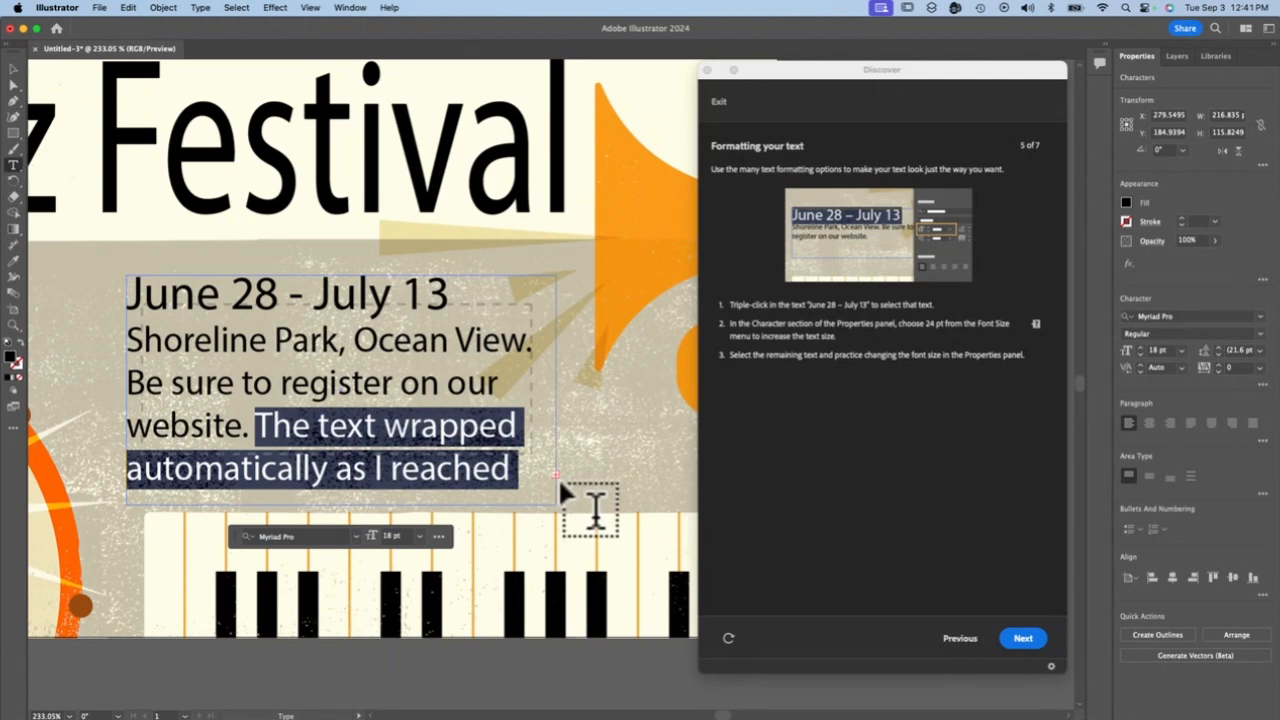
key("BackSpace")
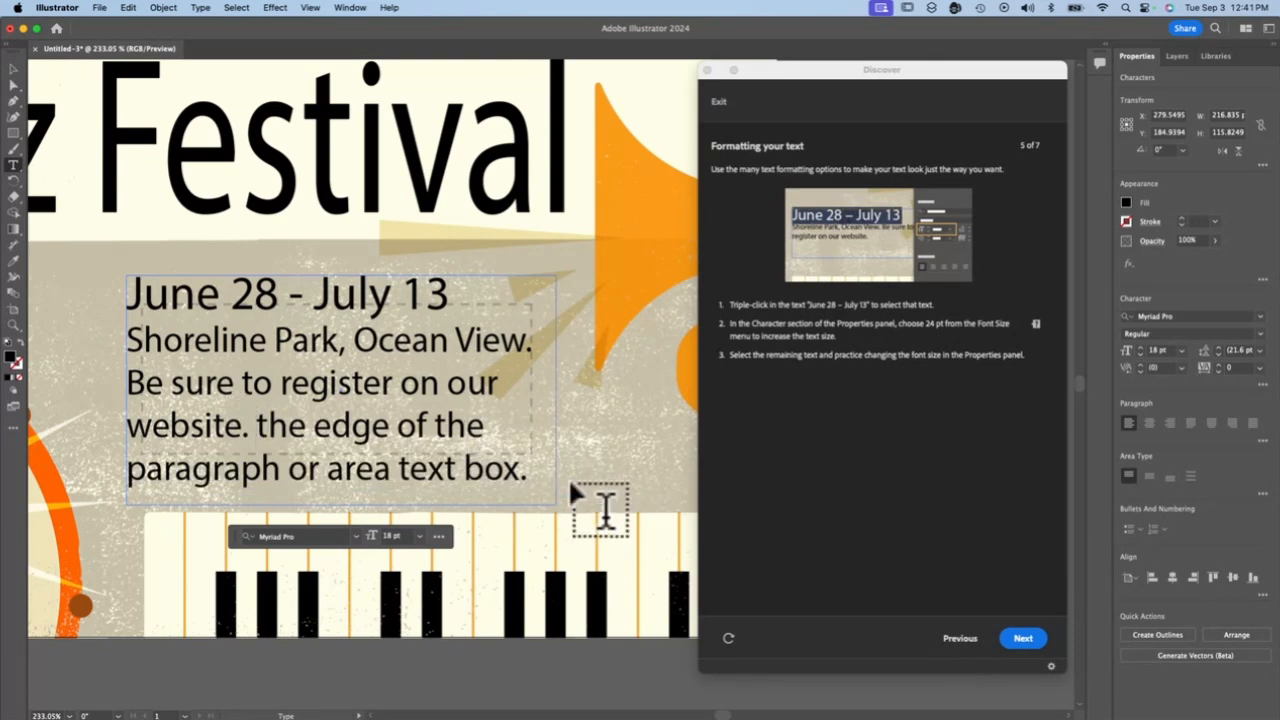
left_click_drag(262, 430, 543, 486)
key("BackSpace")
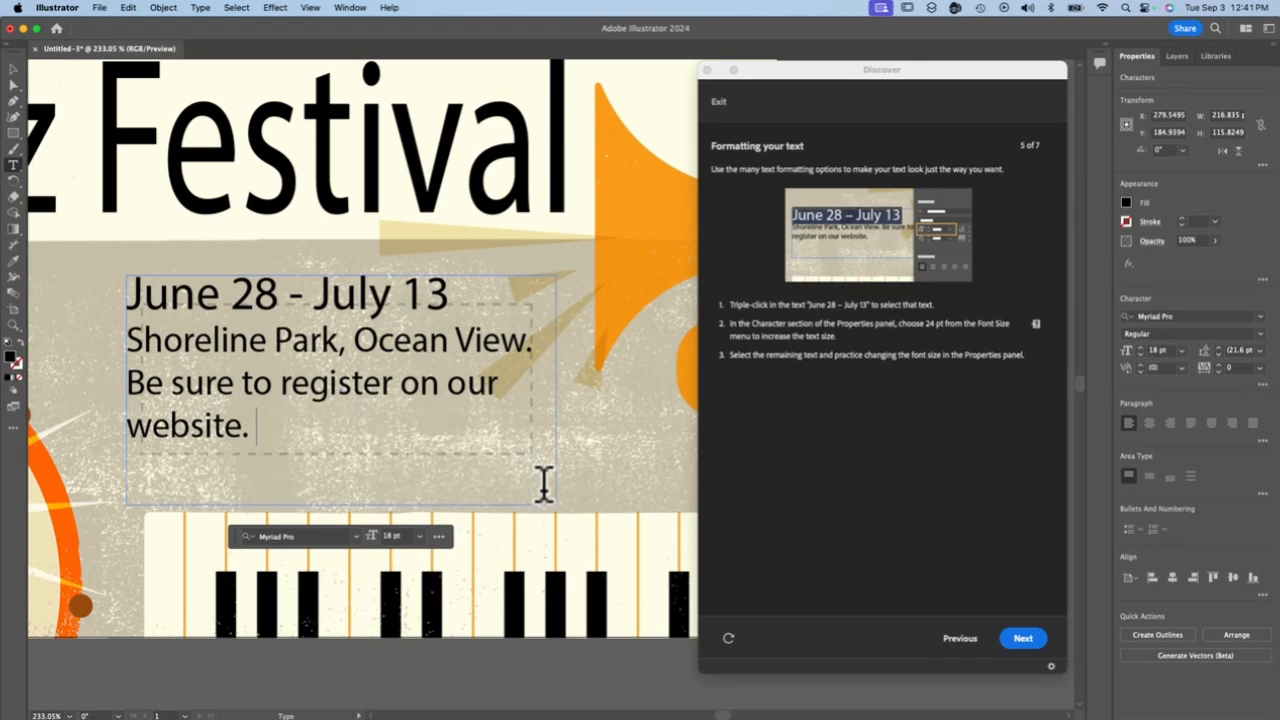
left_click(1021, 639)
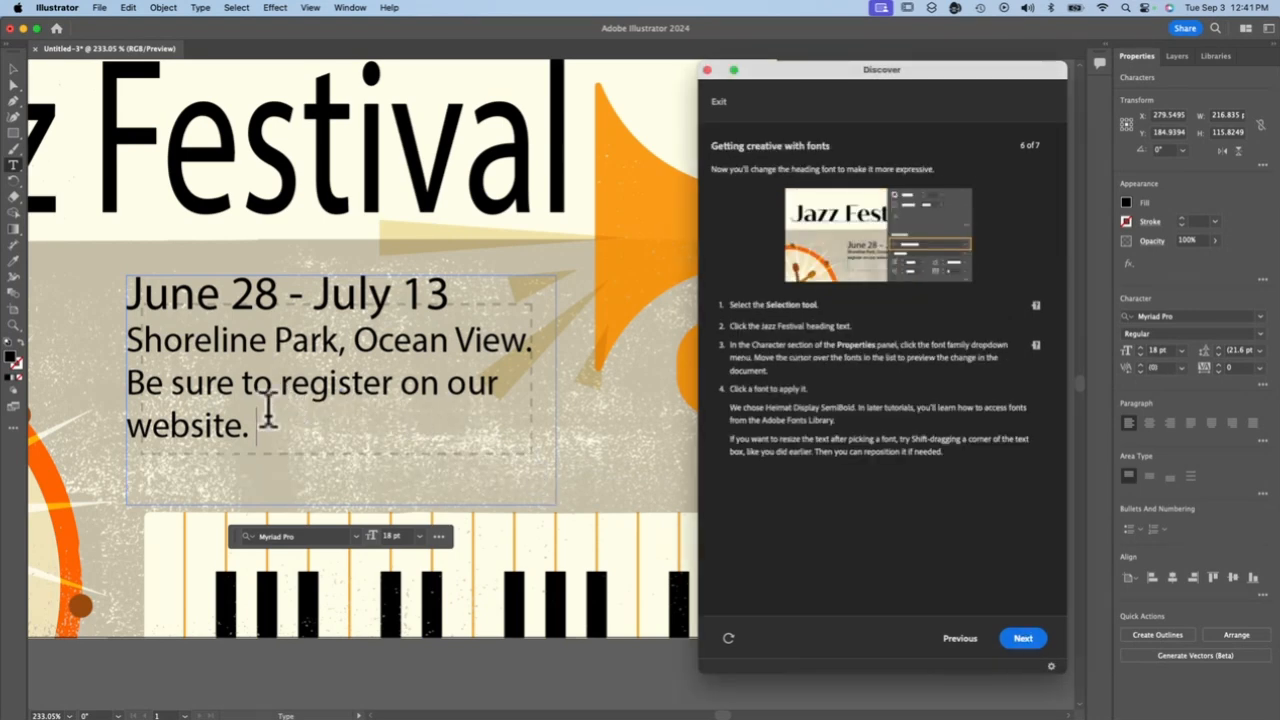
Set the sentence "Be sure to register on our website." to a font size of 20 pt
left_click_drag(262, 430, 124, 383)
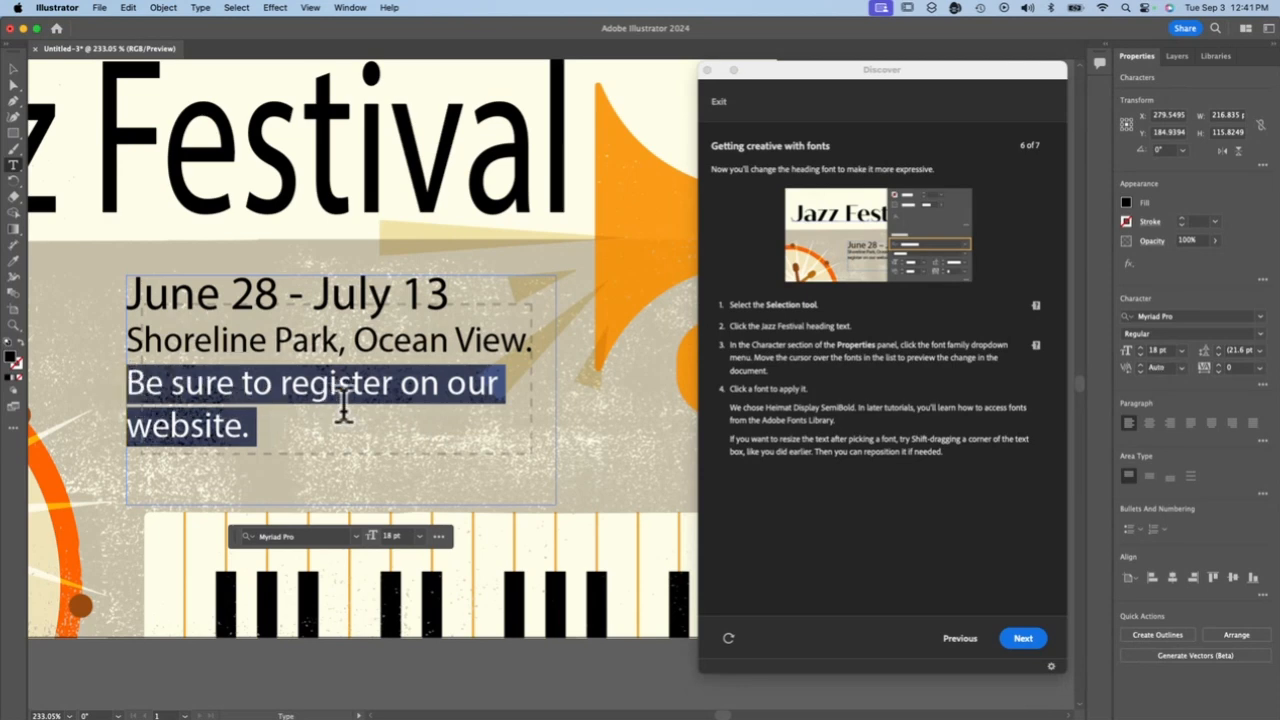
left_click(1140, 354)
left_click(1140, 354)
left_click(1139, 356)
left_click(1139, 356)
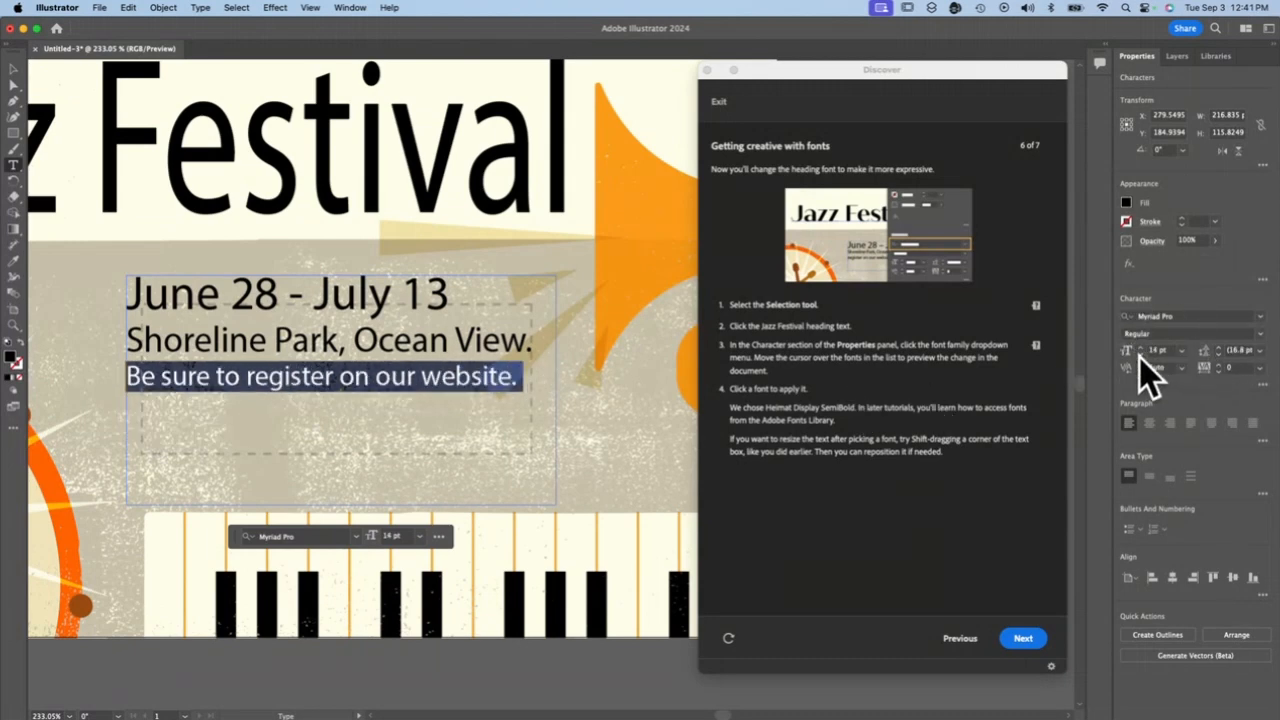
left_click(1142, 349)
left_click(1142, 349)
left_click(1142, 349)
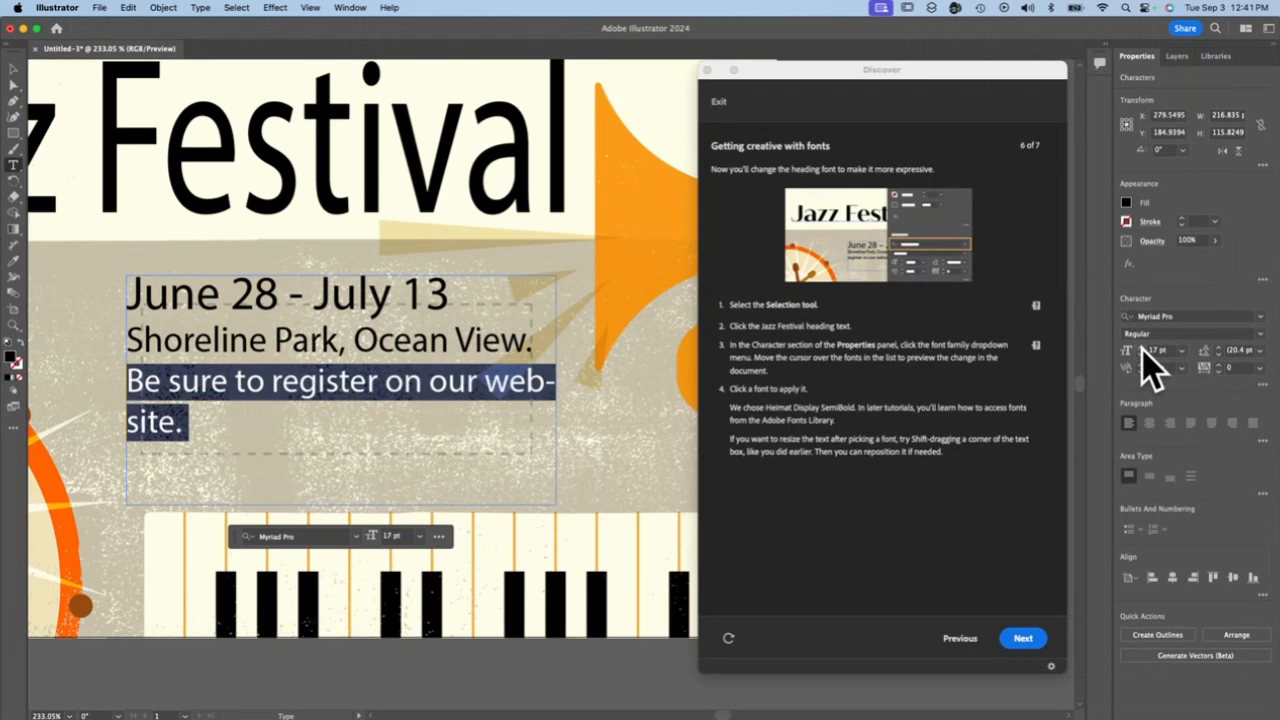
left_click(1142, 349)
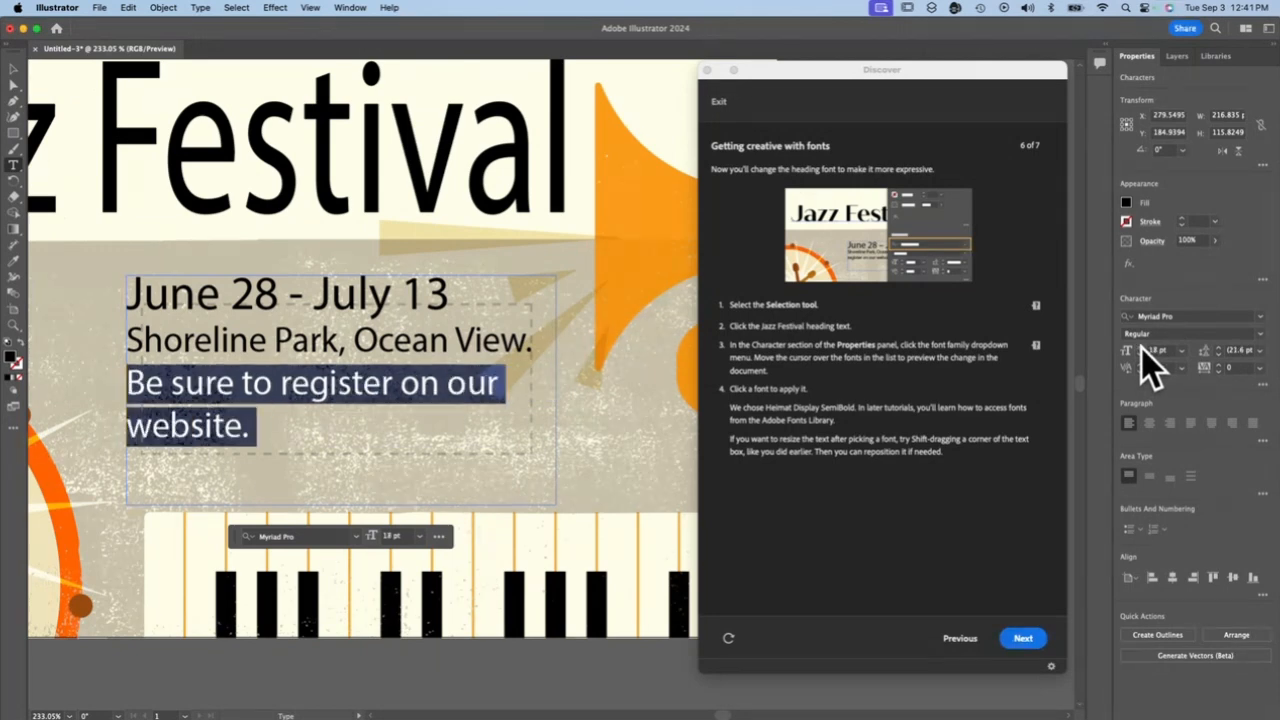
left_click(1140, 349)
left_click(1140, 349)
left_click(1140, 349)
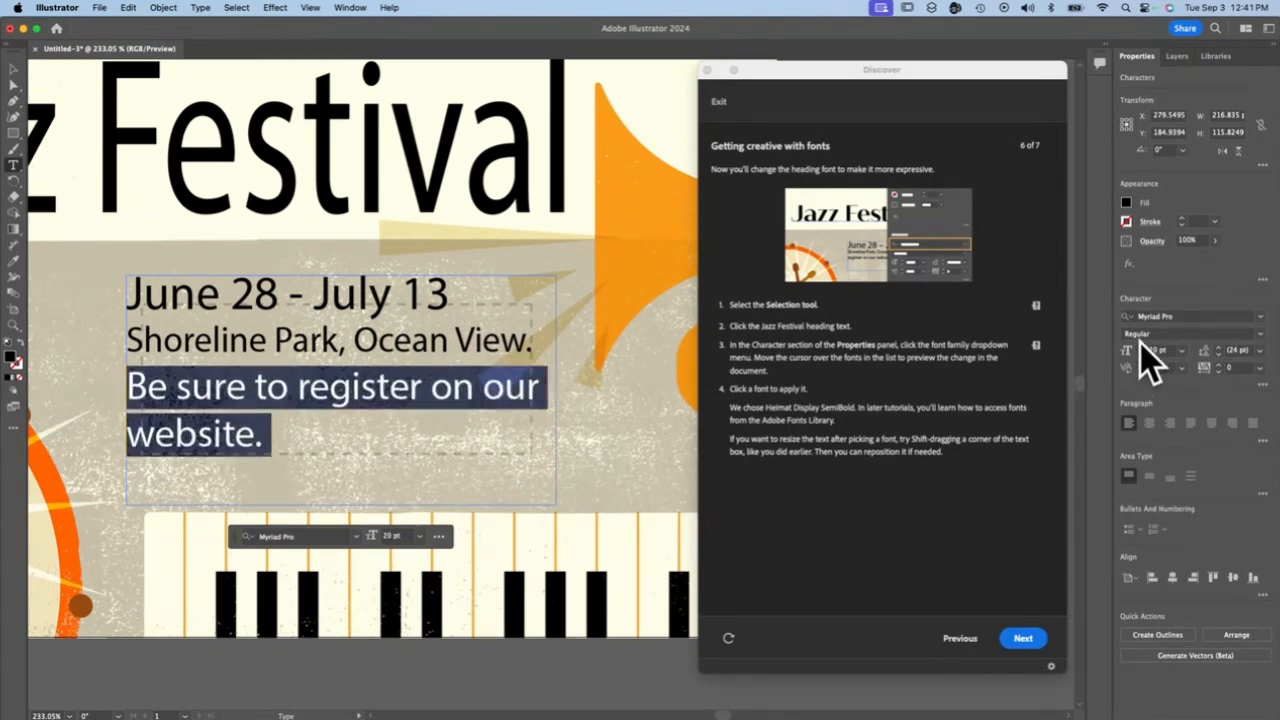
Try right alignment on the paragraph below the date line, followed by centre alignment of the event text
left_click(1171, 422)
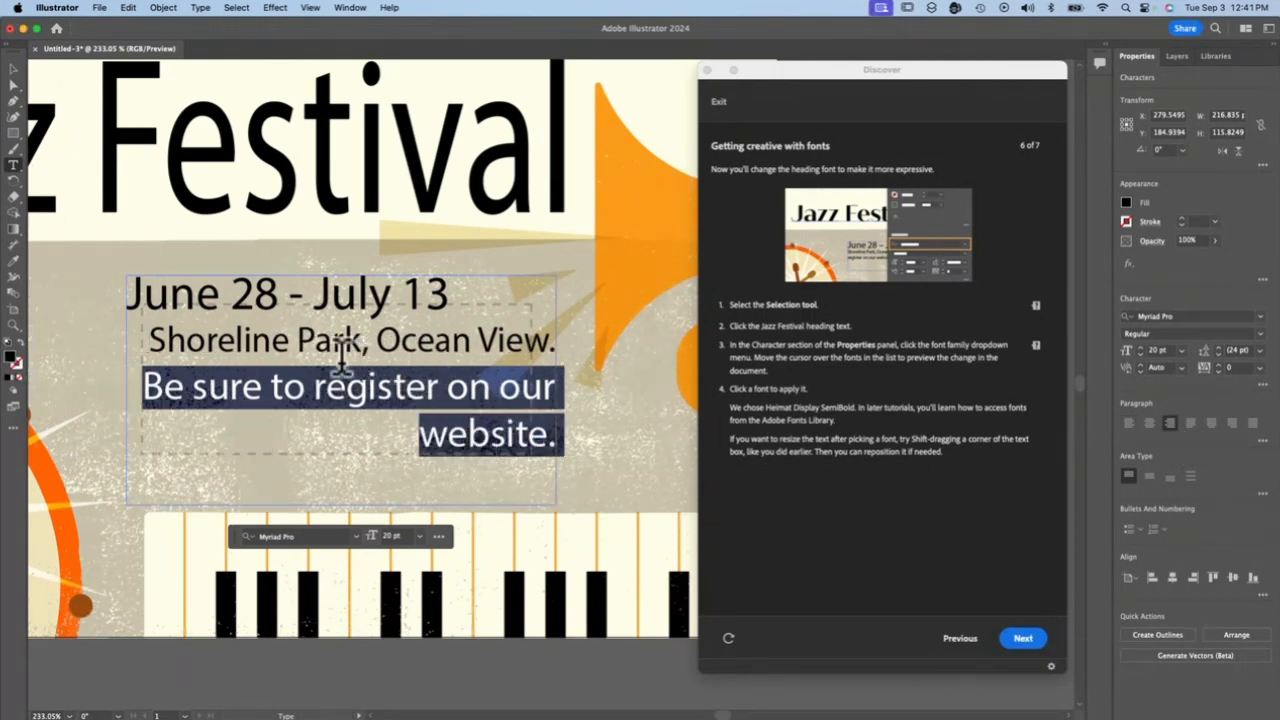
left_click(145, 386)
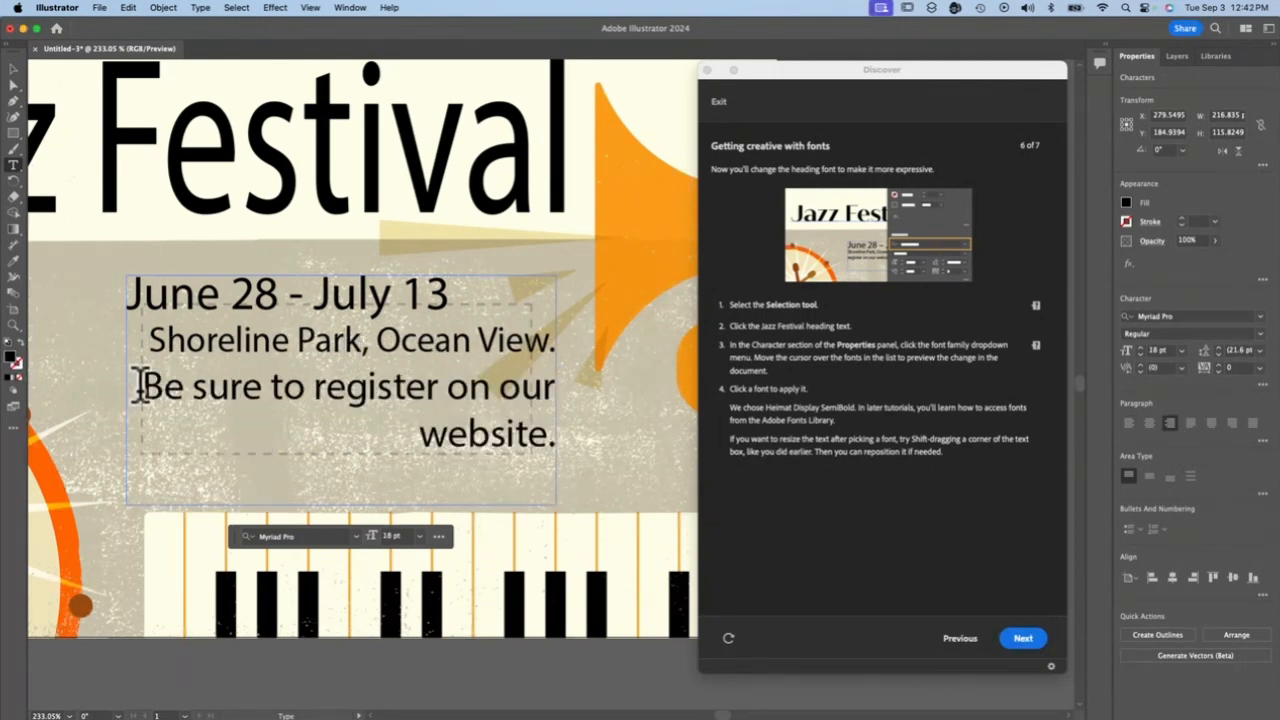
triple_click(141, 386)
left_click(1152, 422)
left_click(550, 440)
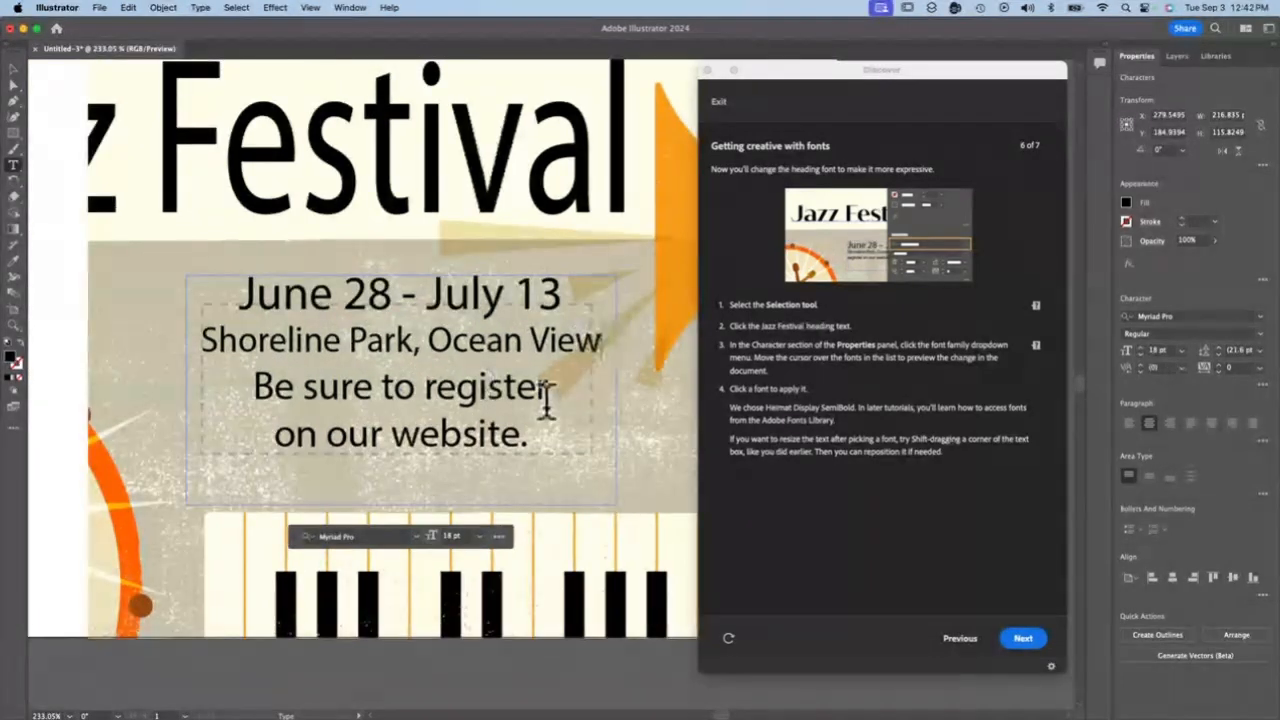
Left-align all the event text and move the line break in the registration sentence to just before "our website."
left_click_drag(545, 400, 169, 289)
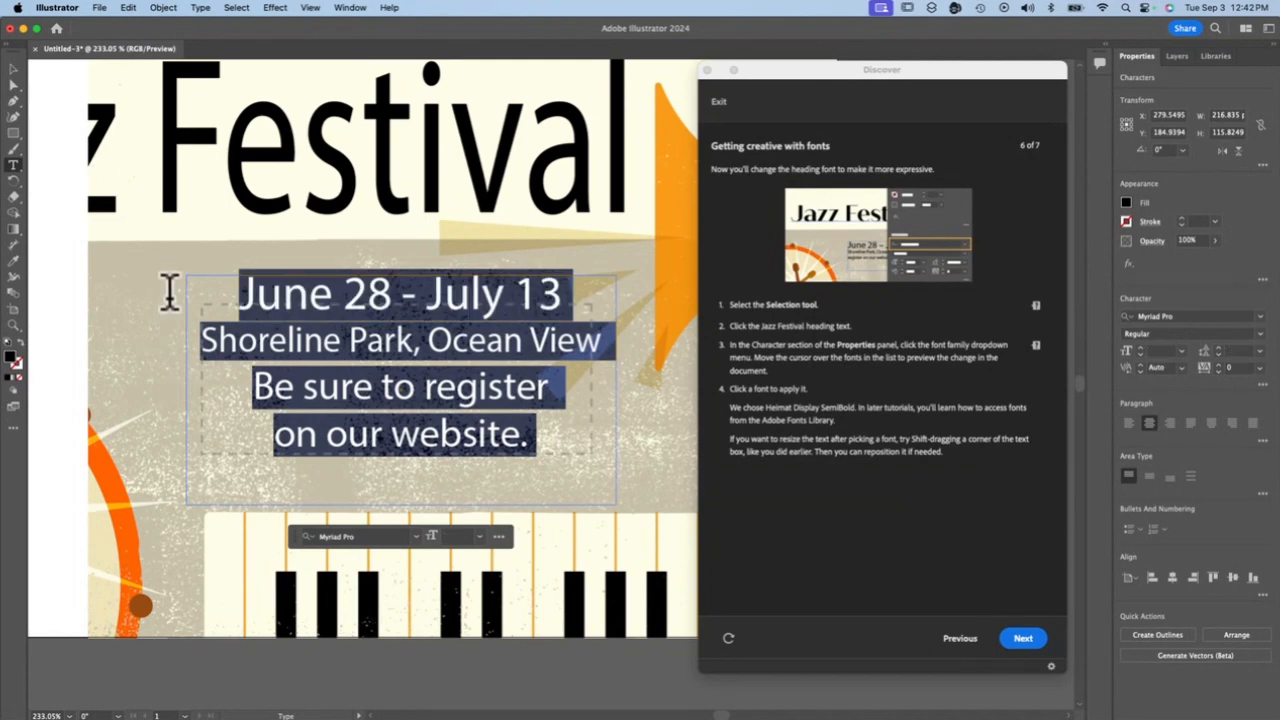
left_click(1127, 422)
left_click(468, 434)
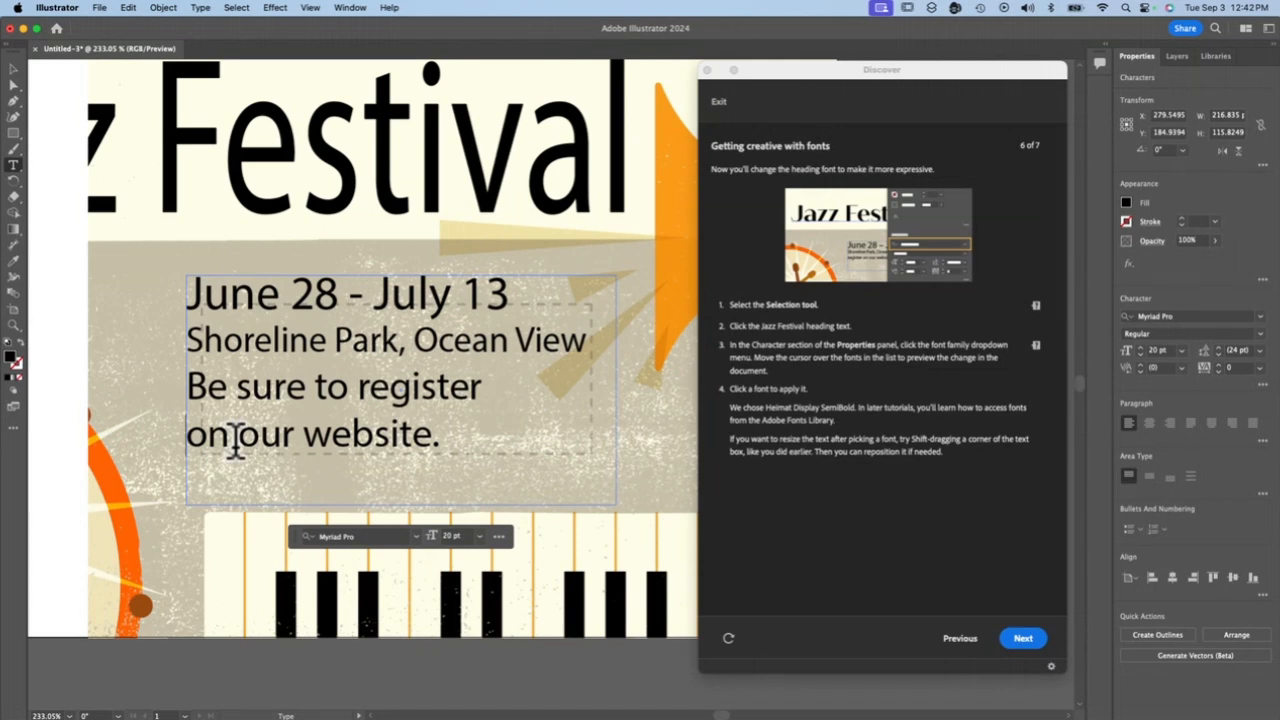
key("BackSpace")
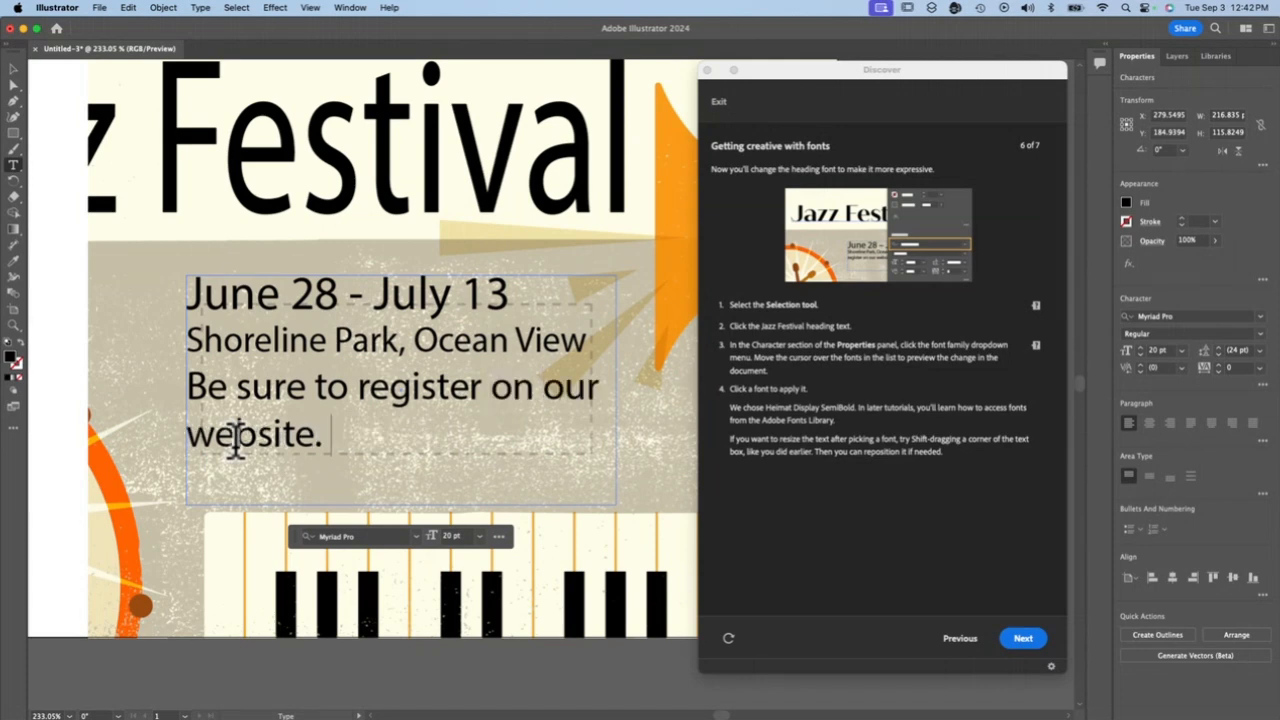
triple_click(271, 434)
left_click(271, 437)
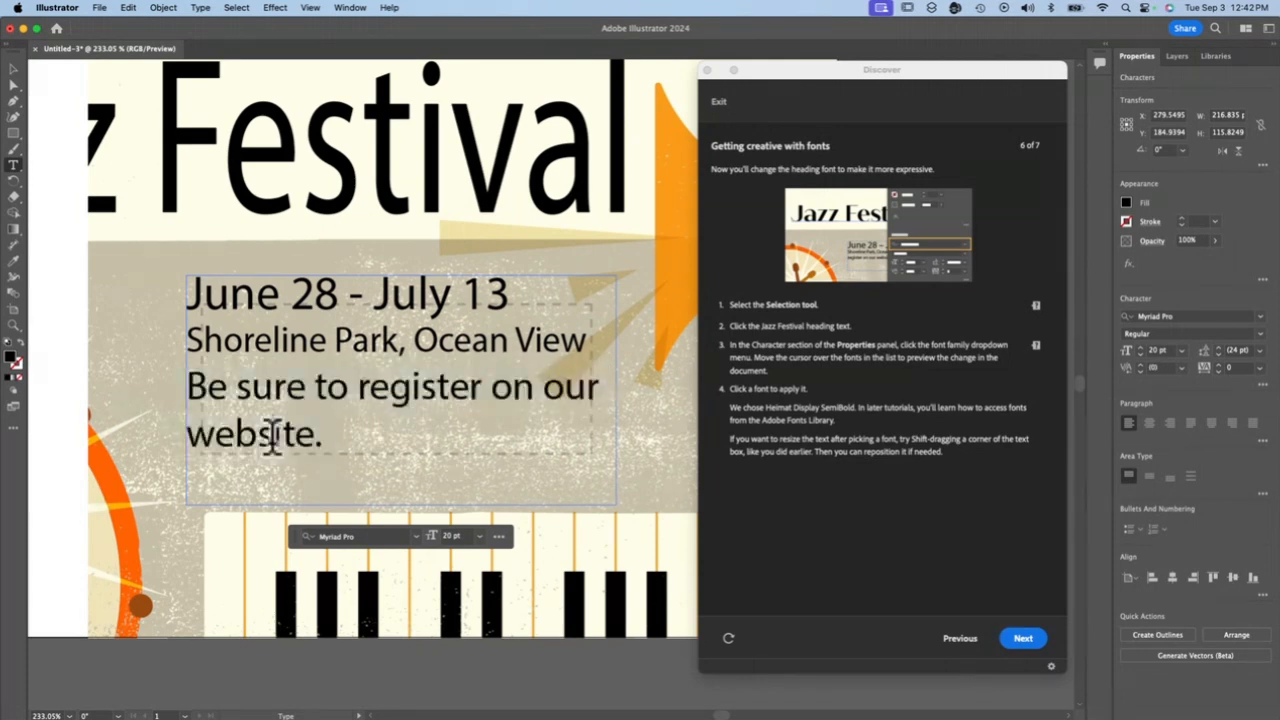
left_click(541, 390)
key("Return")
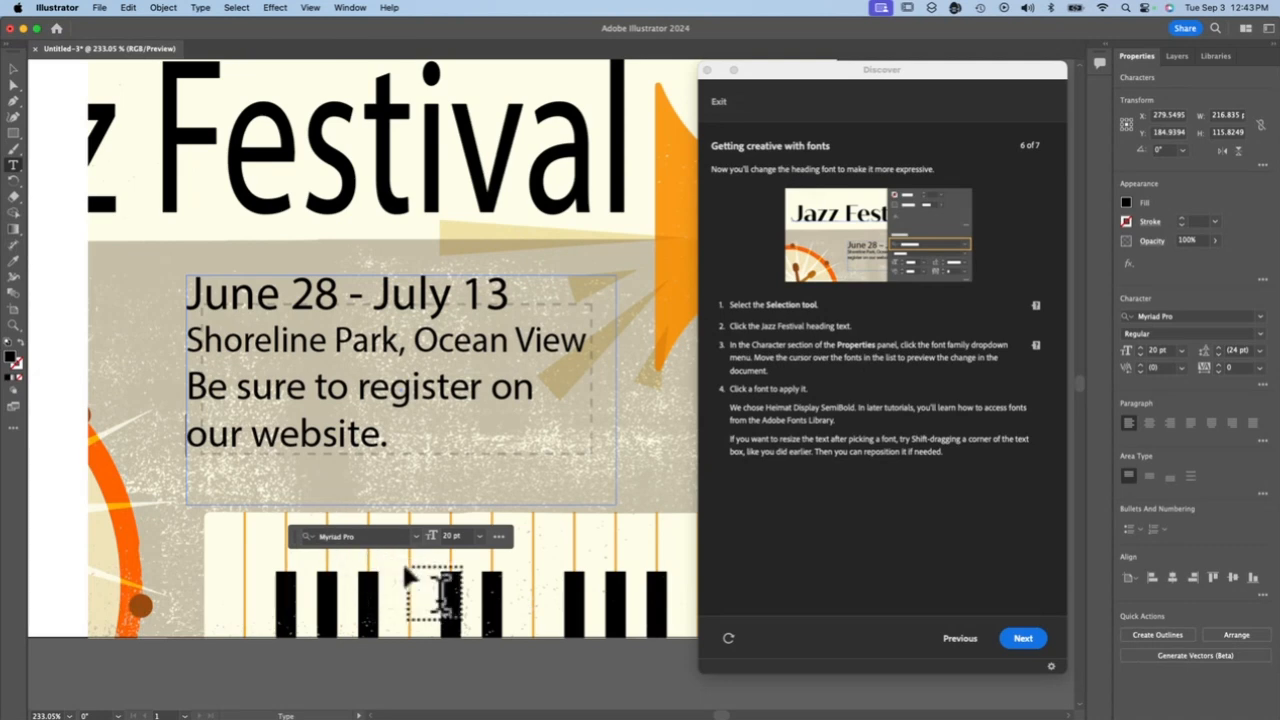
Move the tutorial window clear of the heading and select the entire "Jazz Festival" heading text
left_click(310, 8)
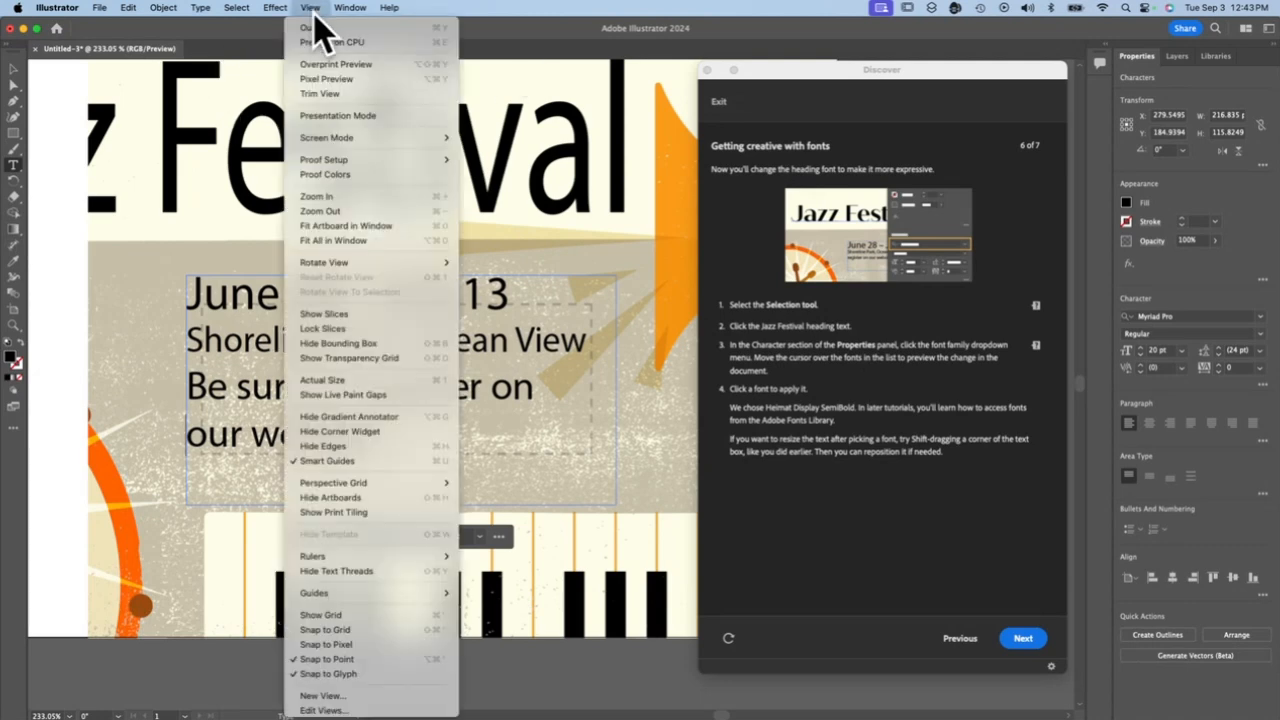
left_click(342, 228)
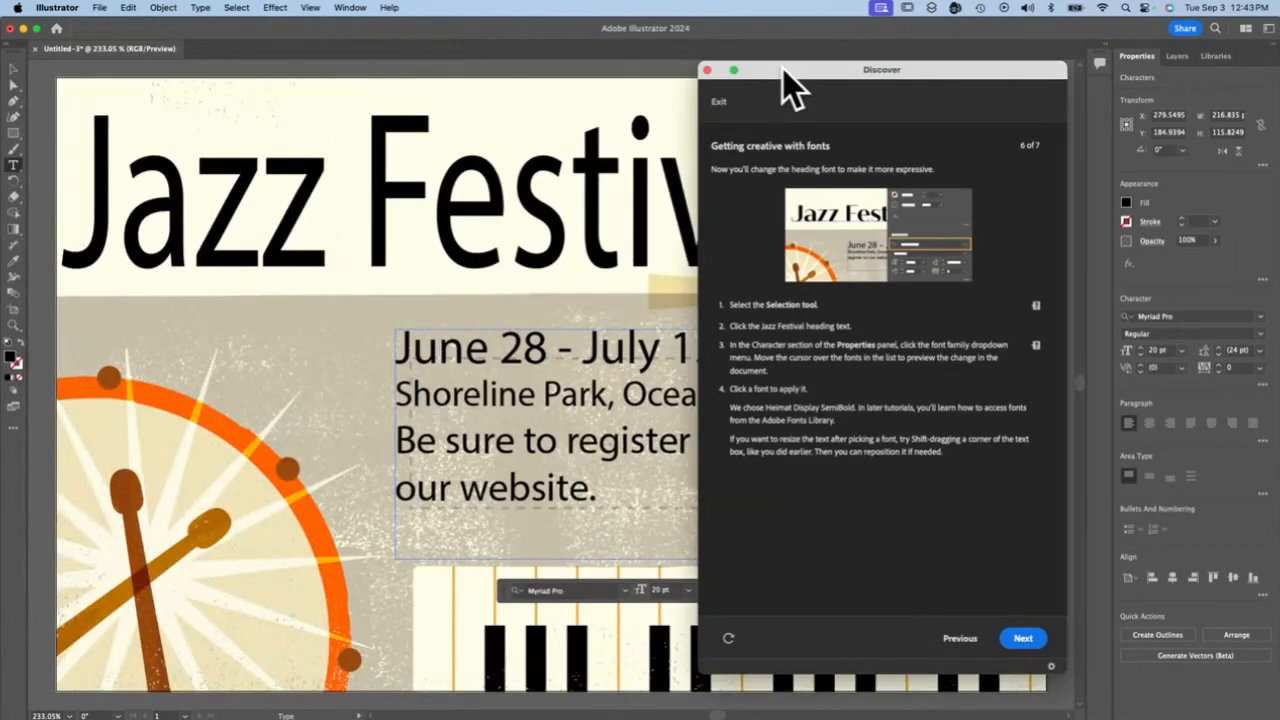
left_click_drag(783, 69, 789, 297)
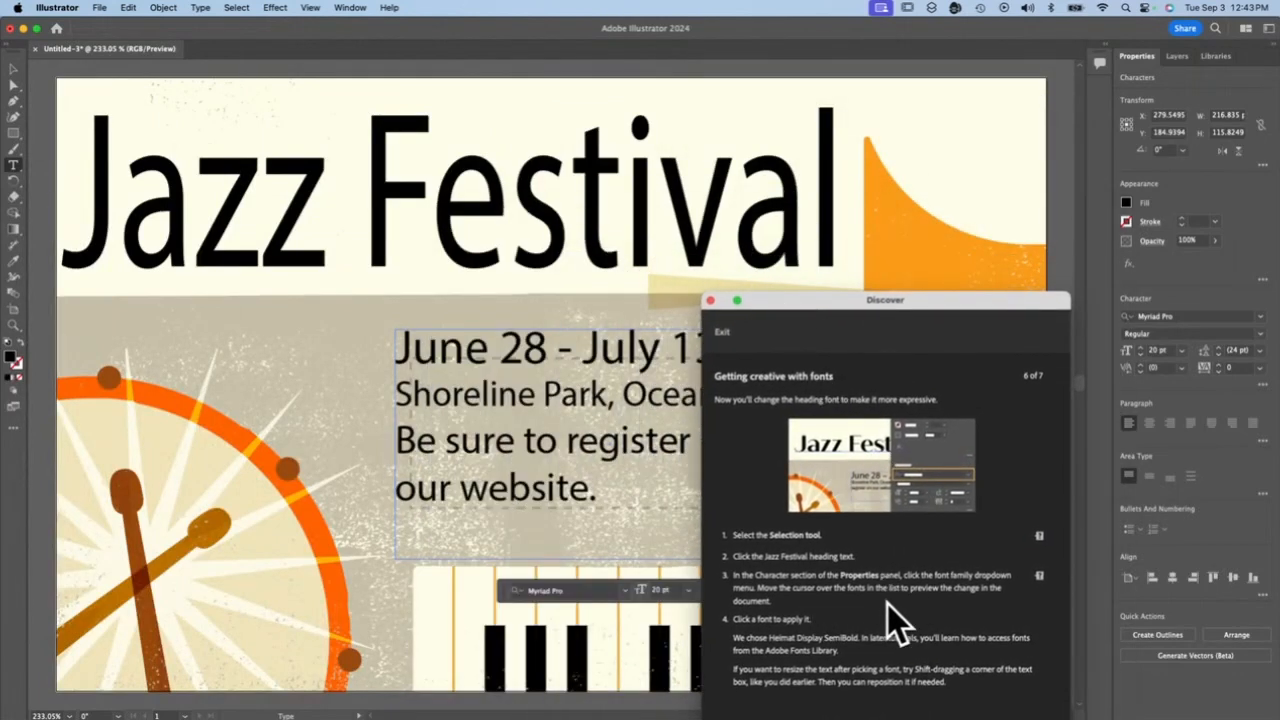
triple_click(285, 195)
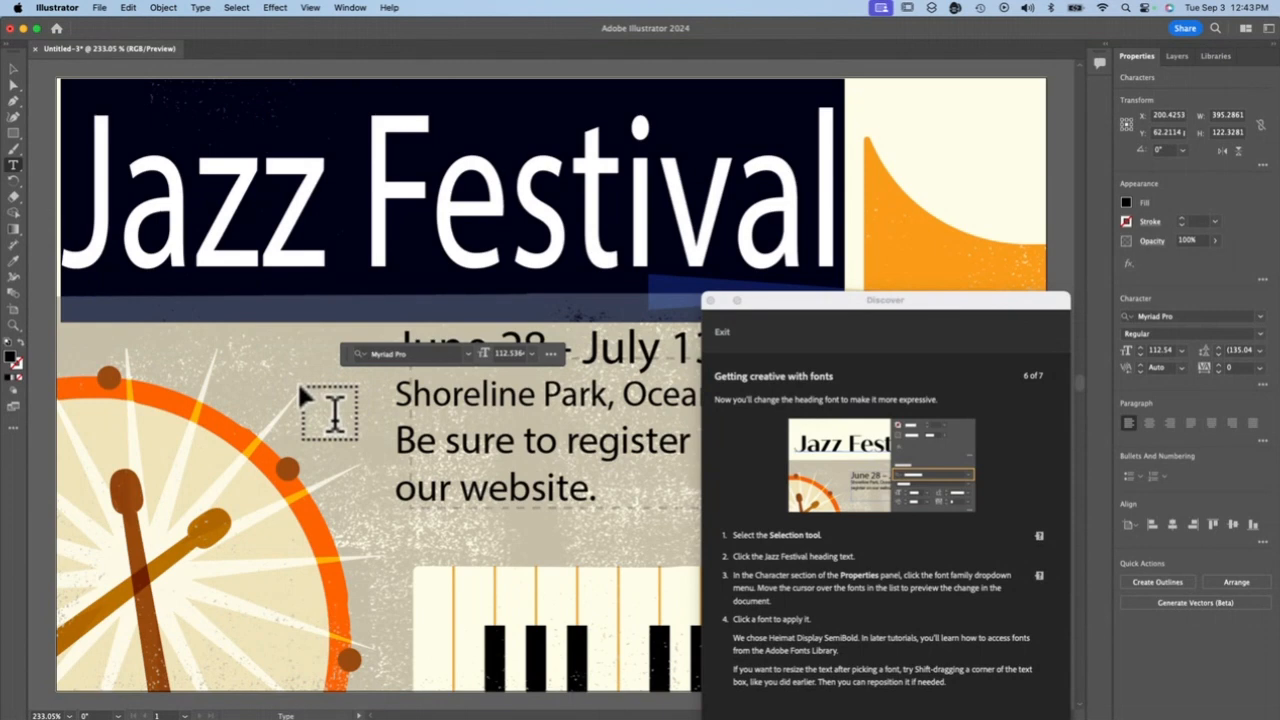
left_click(13, 69)
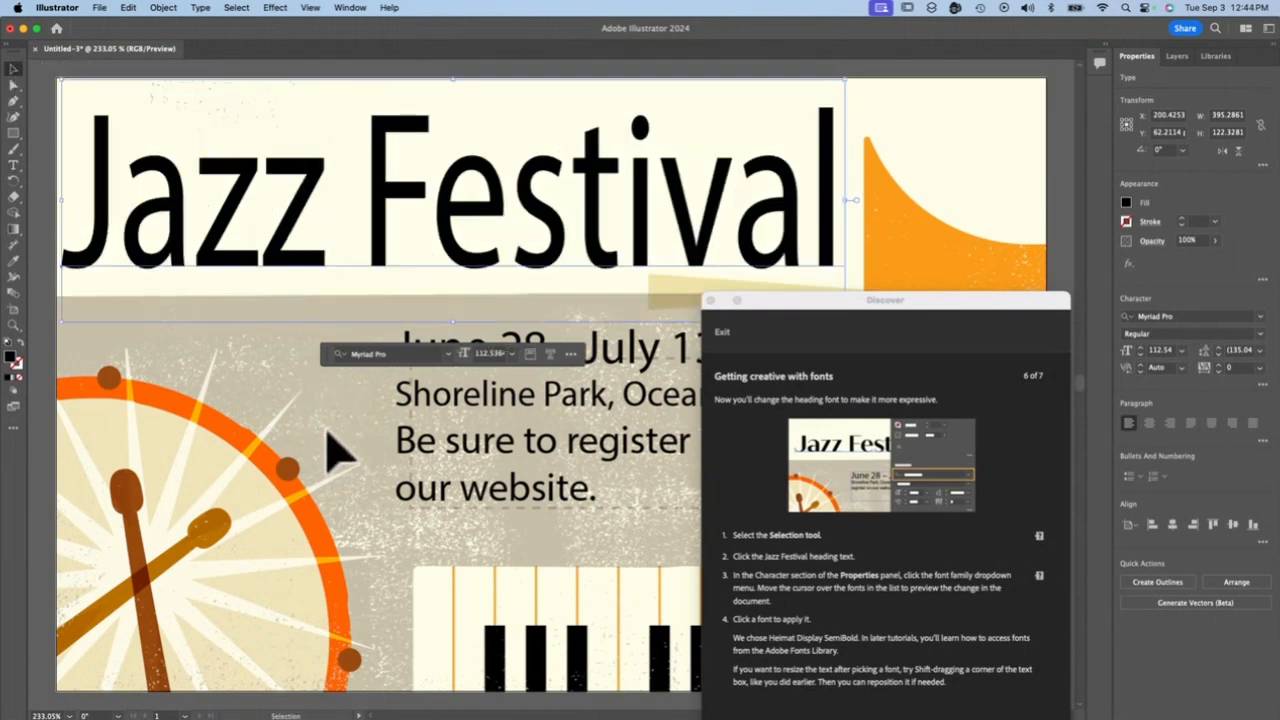
left_click(12, 165)
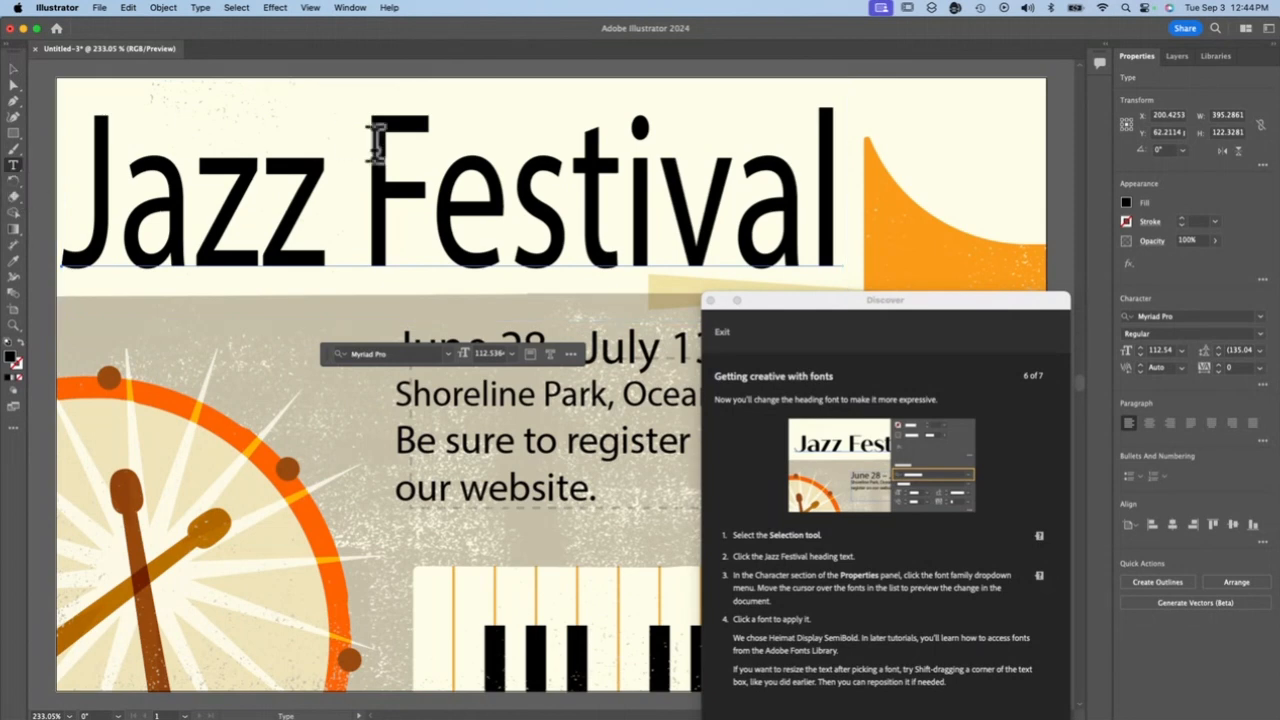
triple_click(398, 152)
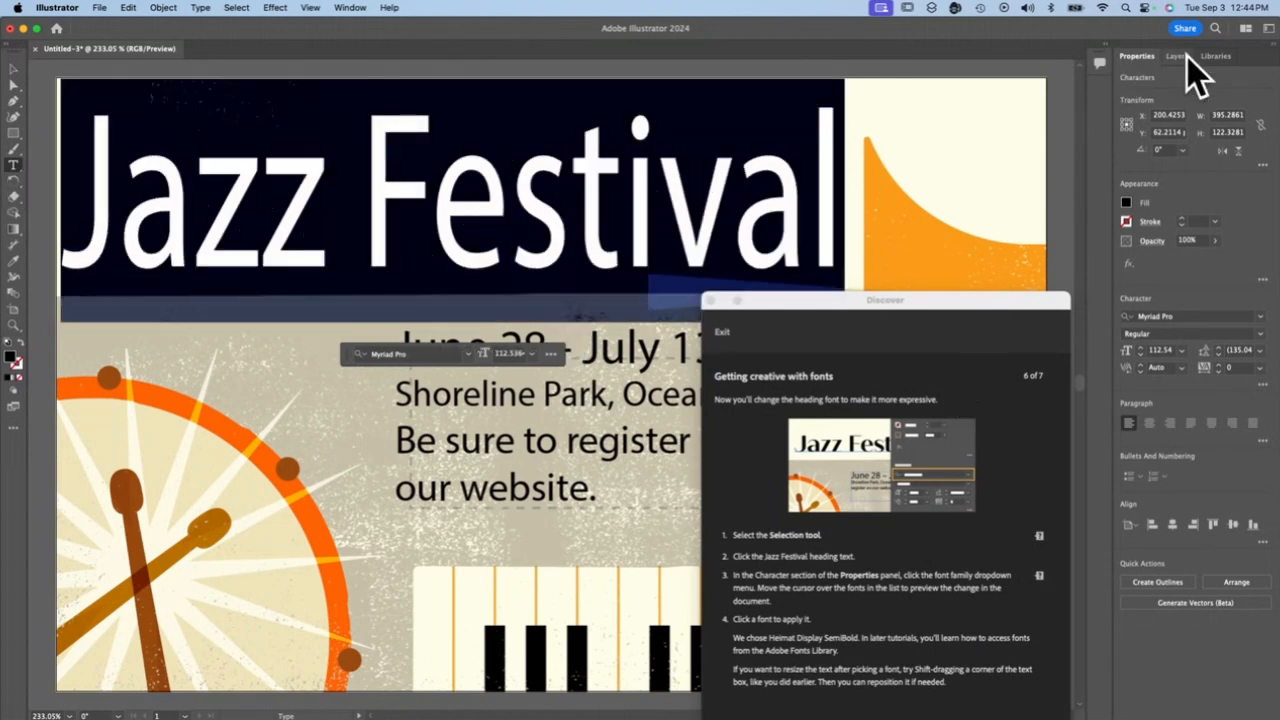
Browse the installed font families with live previews on the heading, moving the tutorial window clear of the font list
left_click(1260, 316)
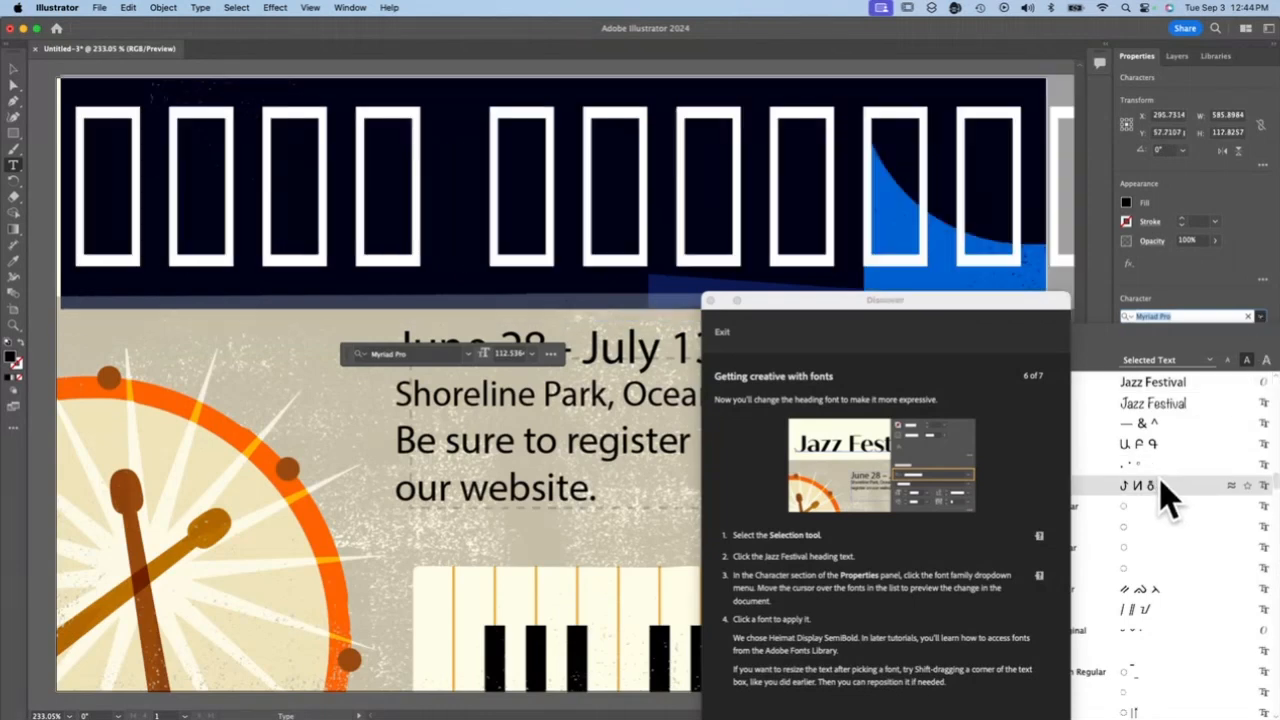
left_click_drag(994, 298, 710, 287)
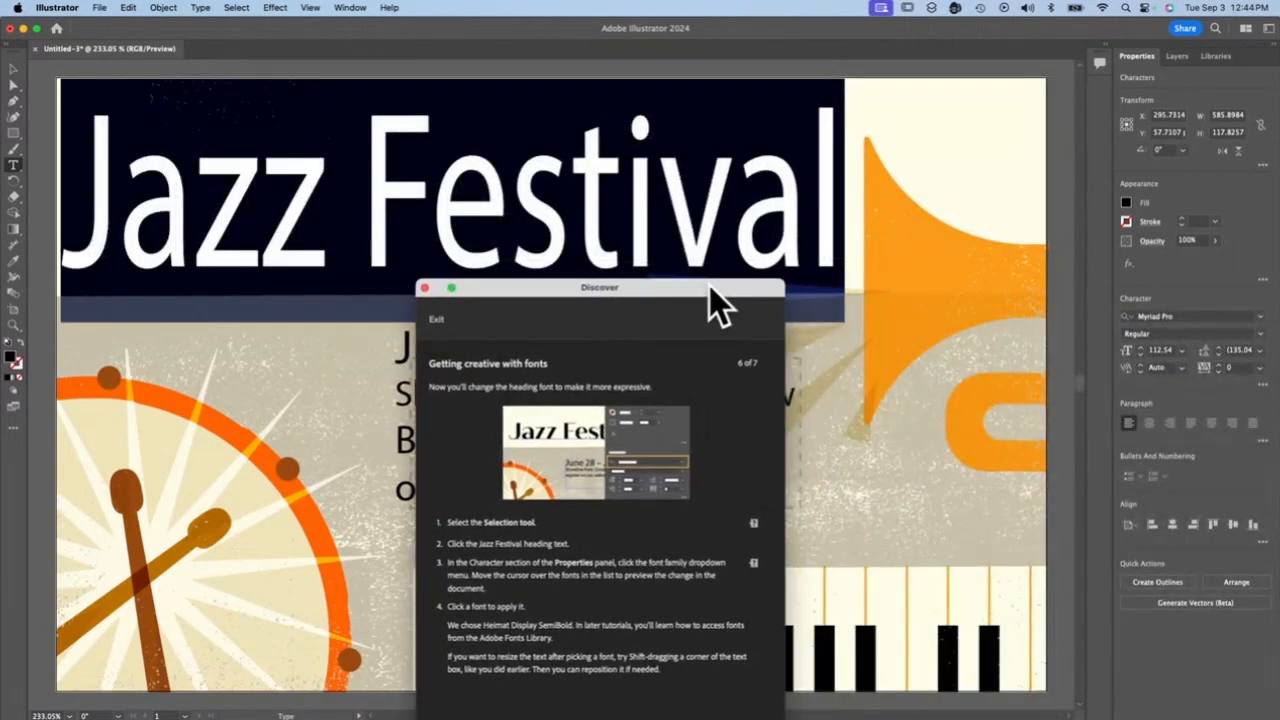
left_click(1260, 316)
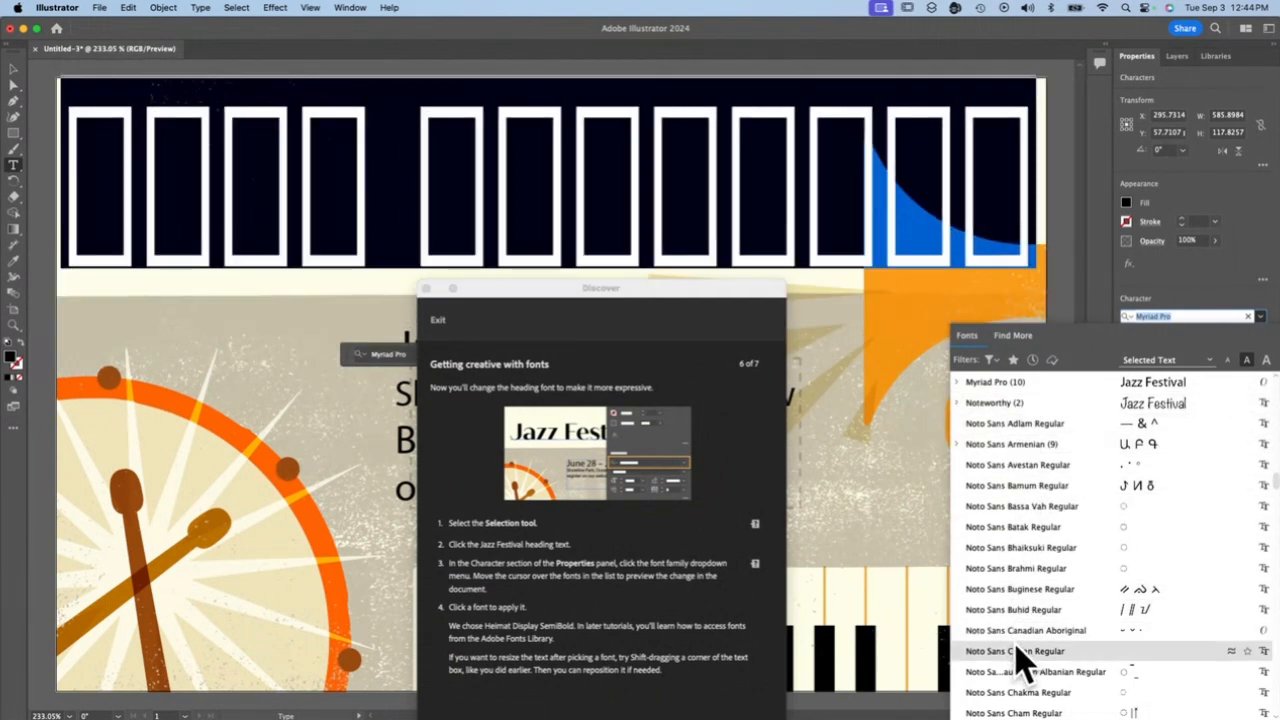
scroll(1020, 660, "down", 10)
scroll(1020, 660, "up", 20)
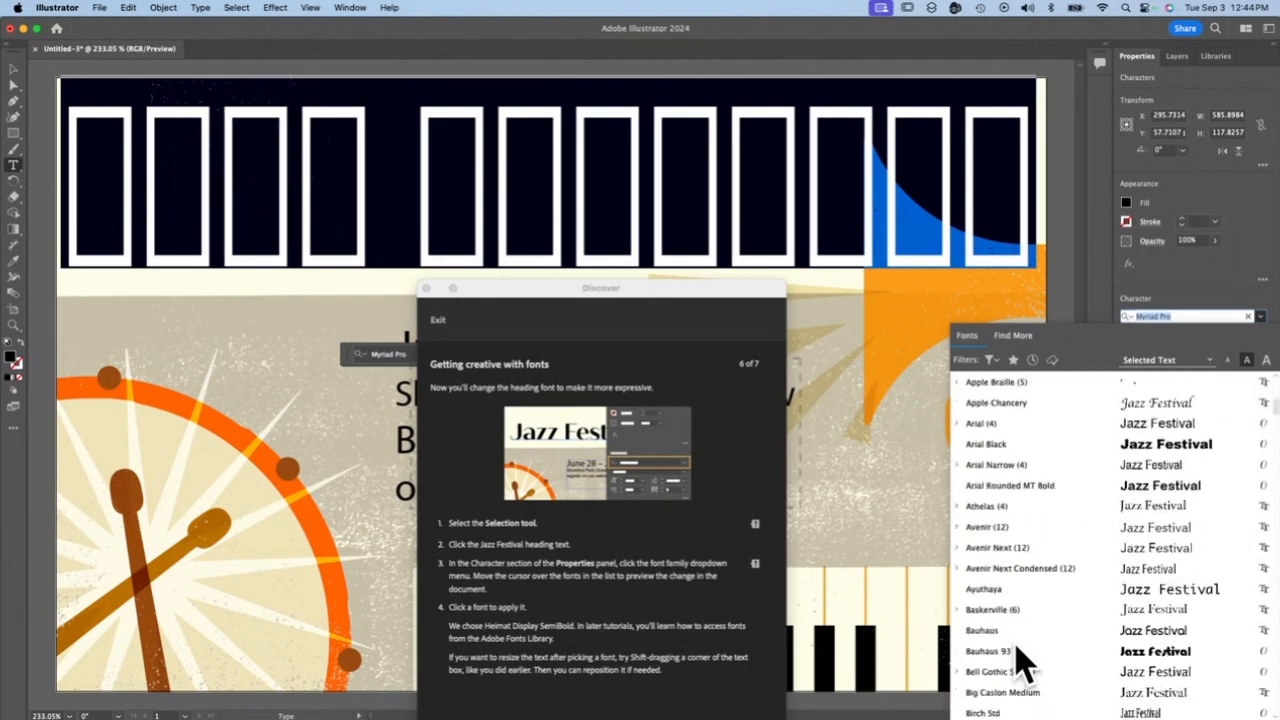
scroll(1020, 660, "up", 6)
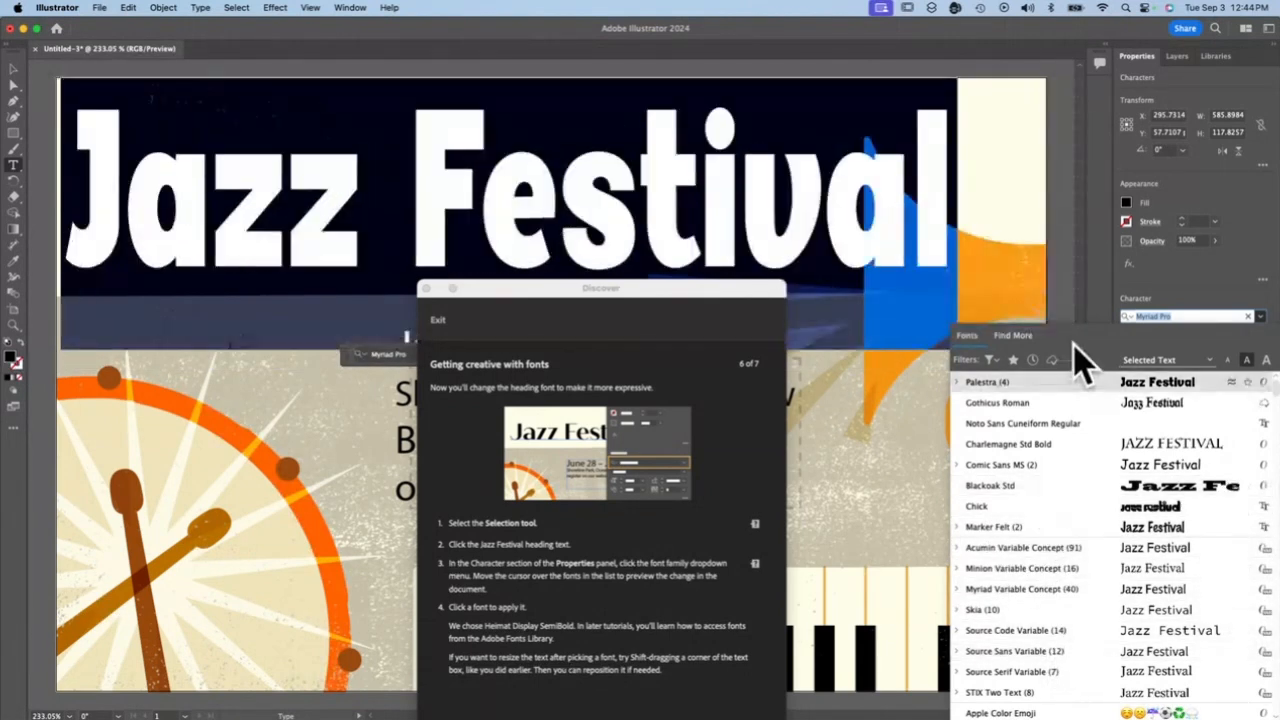
Activate the Adobe font "1훈보름달OTF Regular" from the online fonts for the heading
left_click(1011, 336)
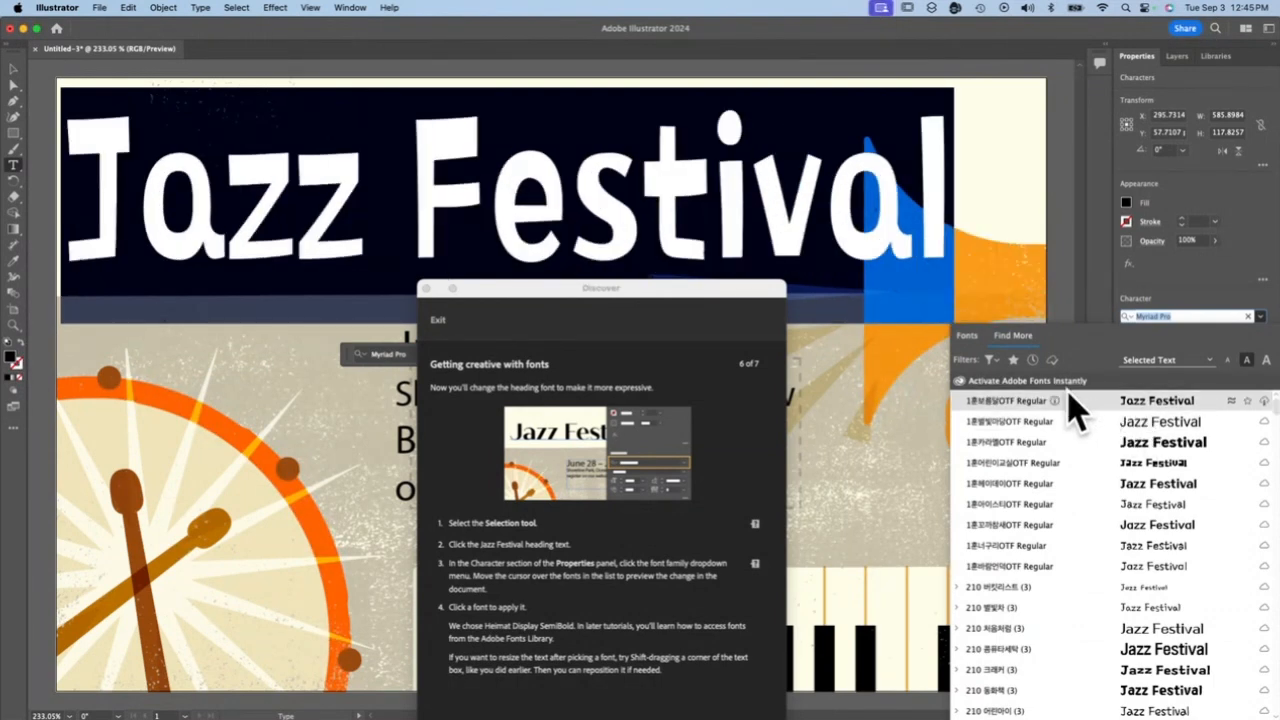
left_click(1264, 402)
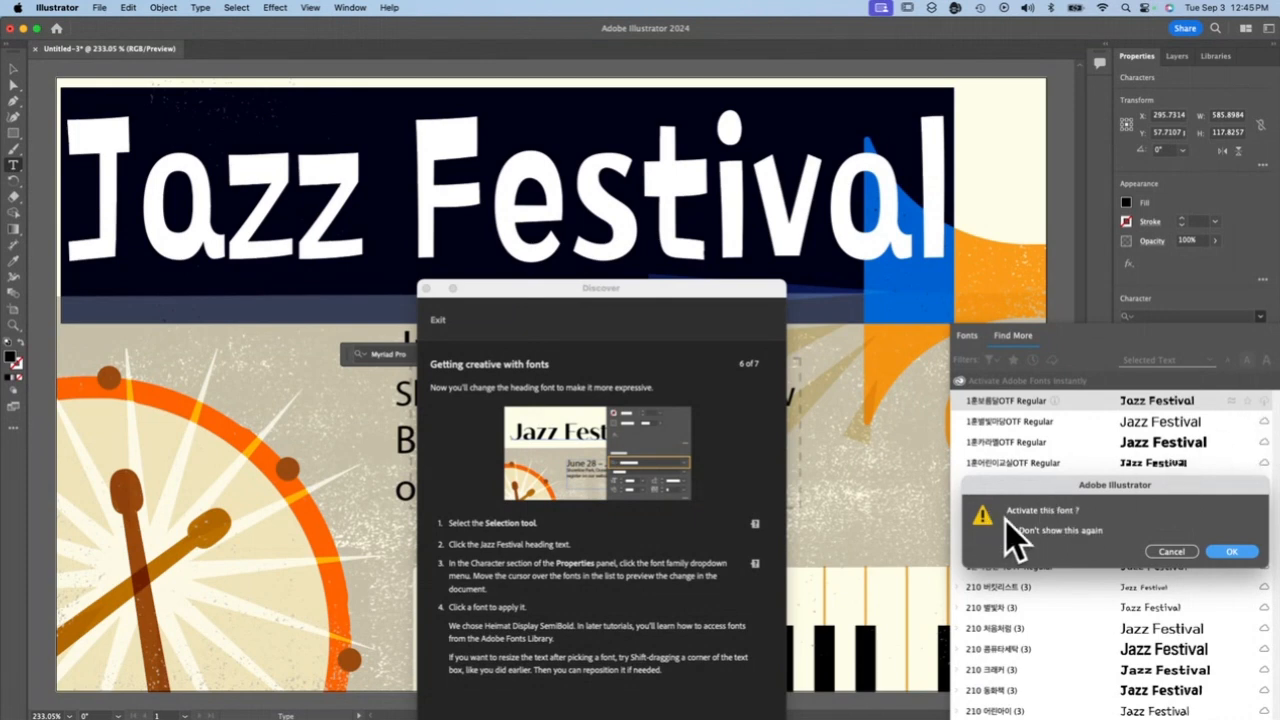
left_click(1238, 553)
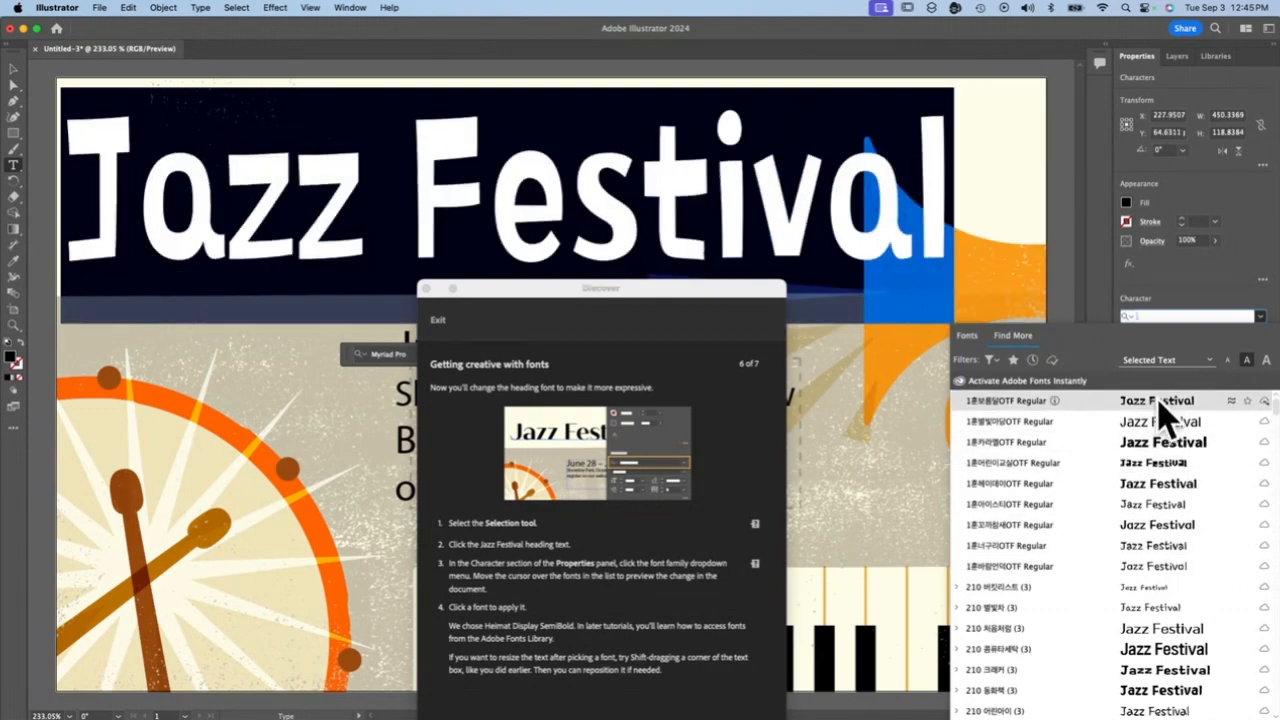
Filter the online Adobe Fonts to the Script classification
scroll(1160, 620, "down", 5)
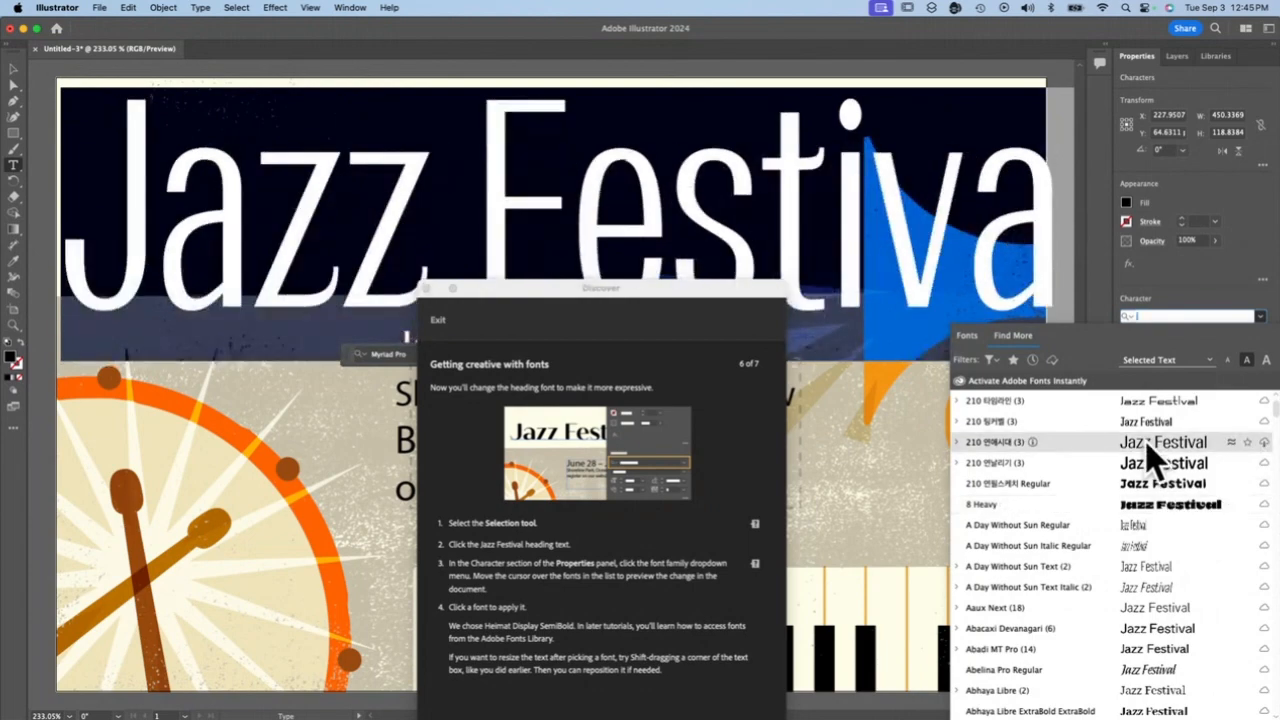
scroll(1155, 625, "down", 5)
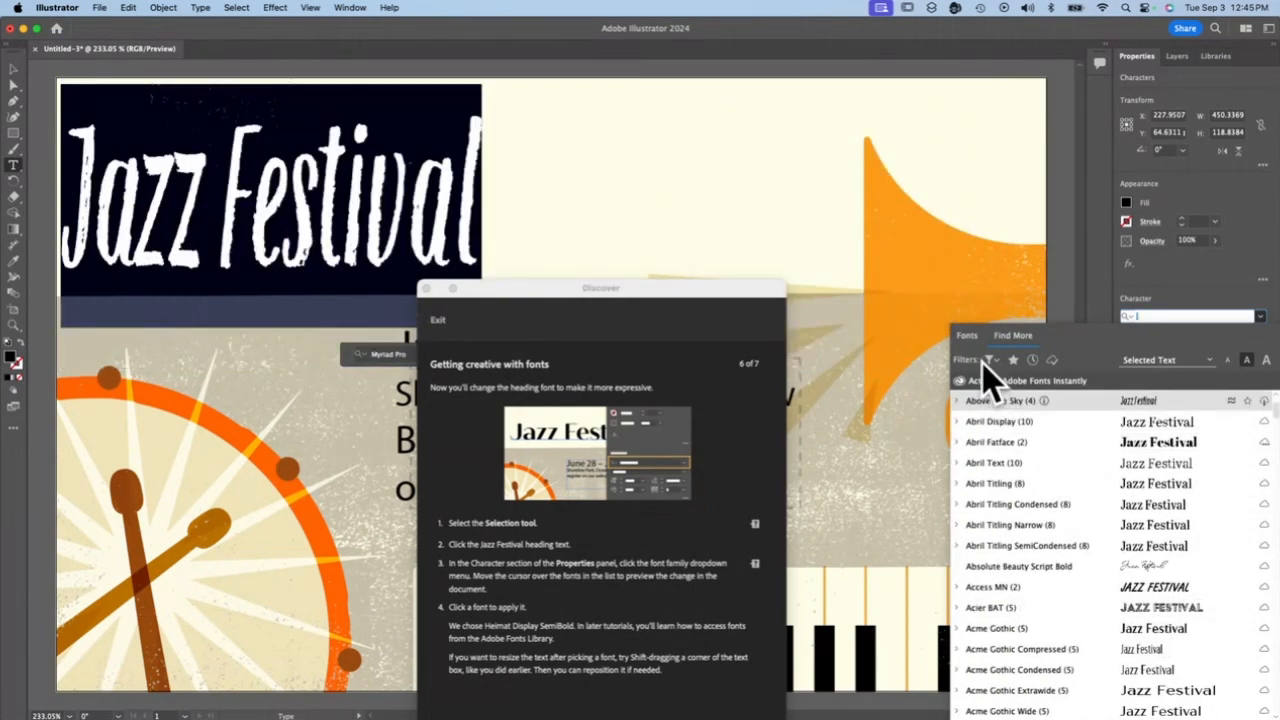
left_click(989, 362)
left_click(975, 432)
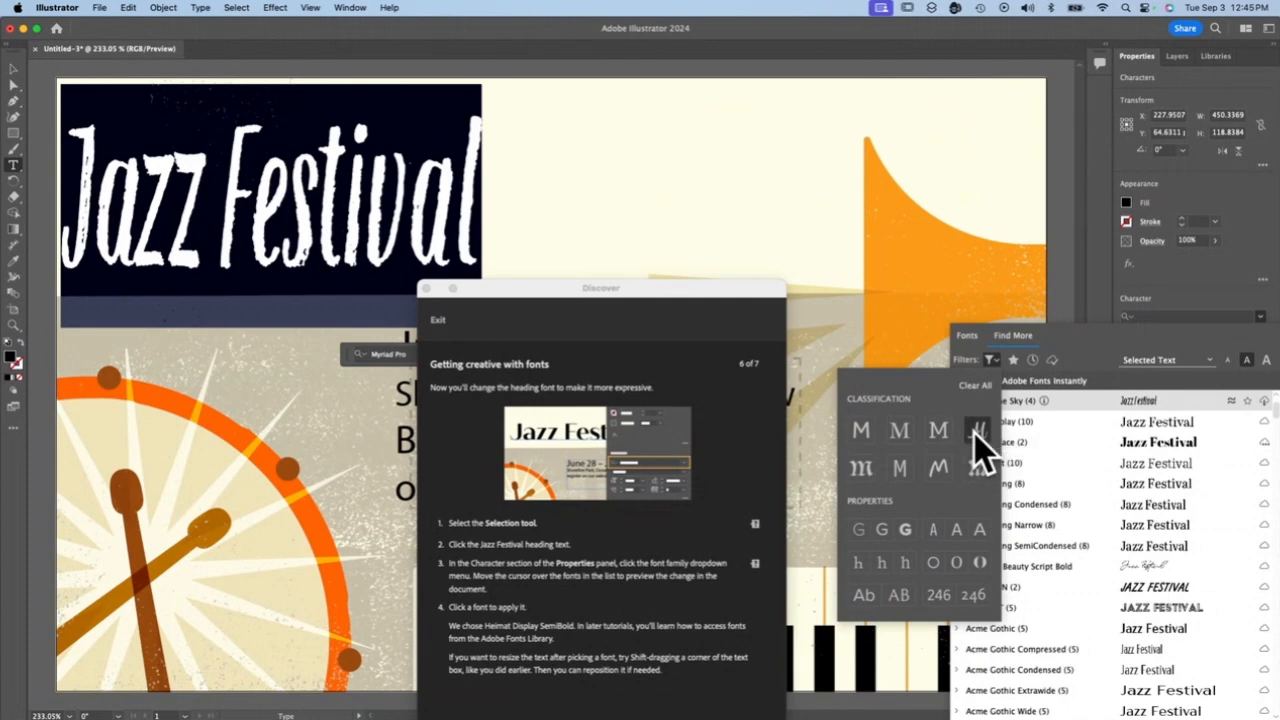
left_click(1080, 333)
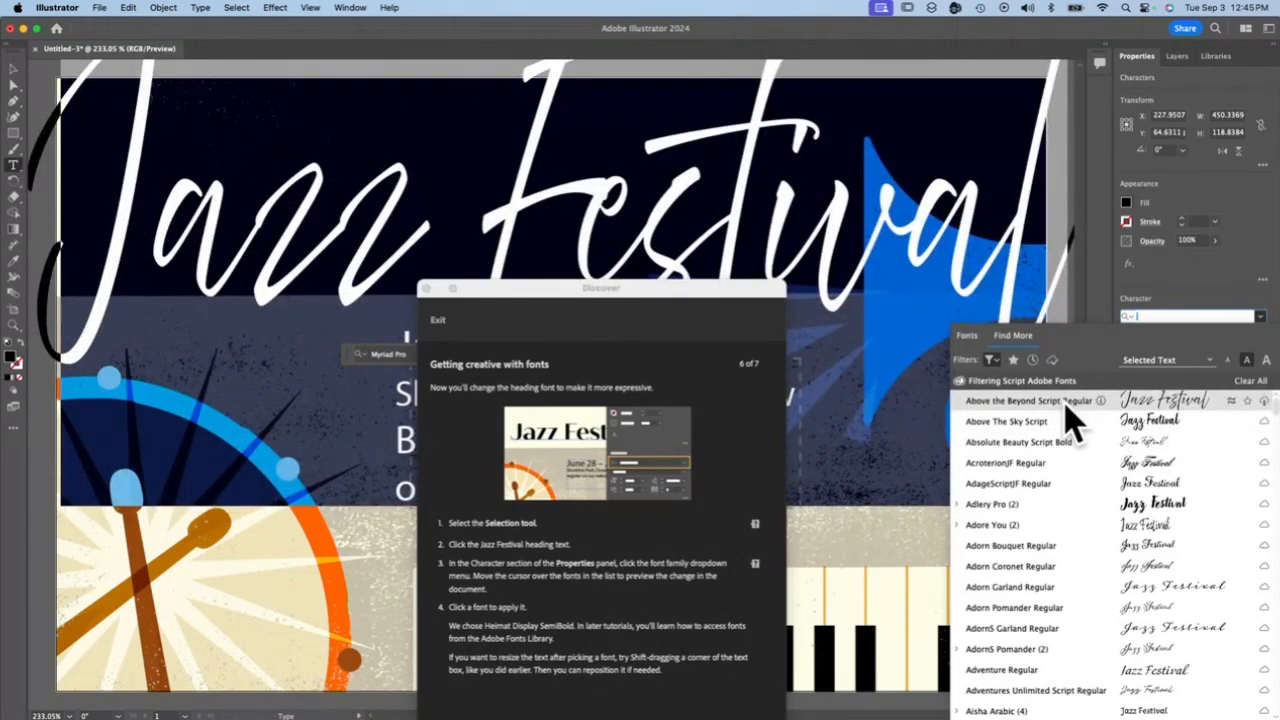
Preview the script fonts on the heading, then activate and apply the Adobe font "Above the Beyond Script Regular"
scroll(1078, 645, "down", 3)
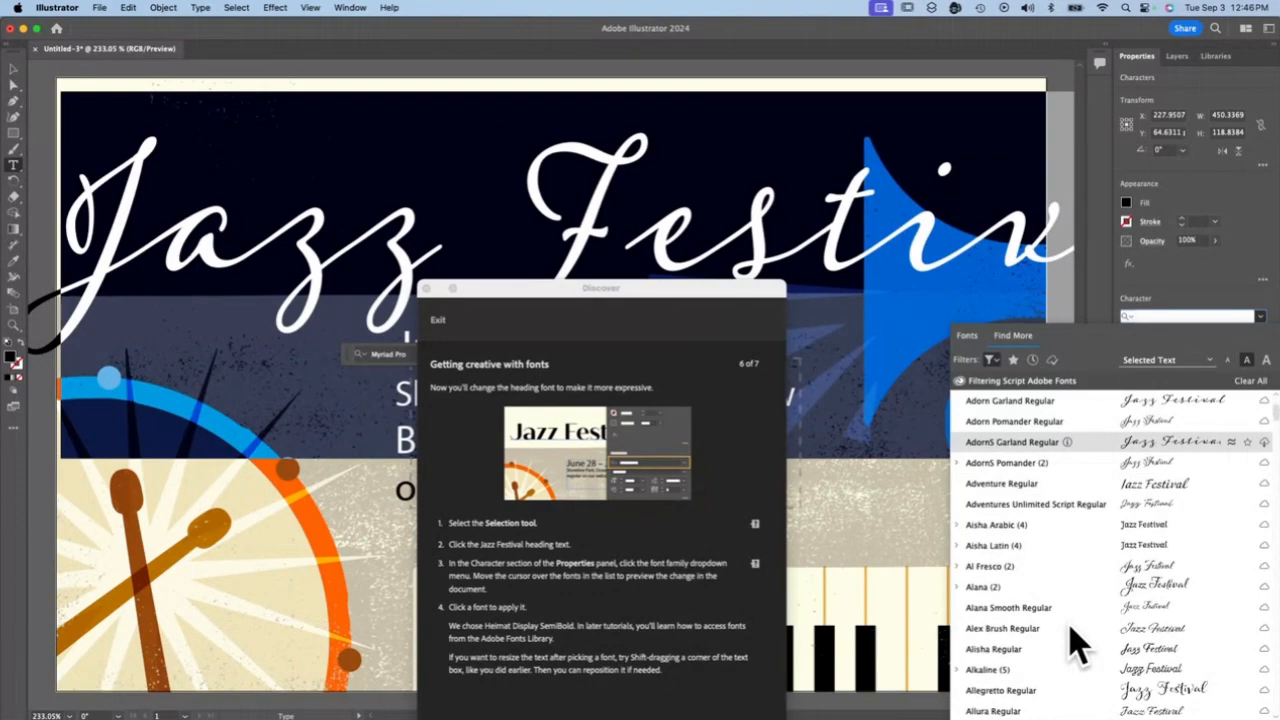
scroll(1078, 645, "down", 6)
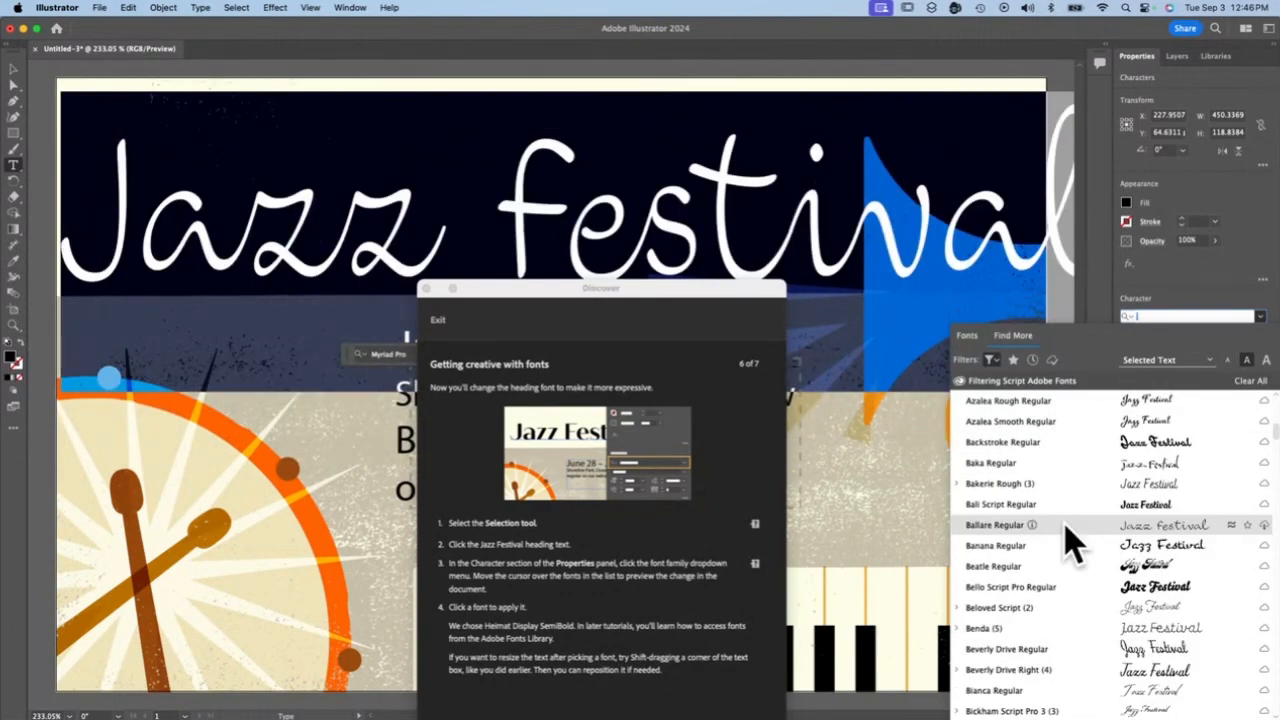
scroll(1075, 620, "down", 6)
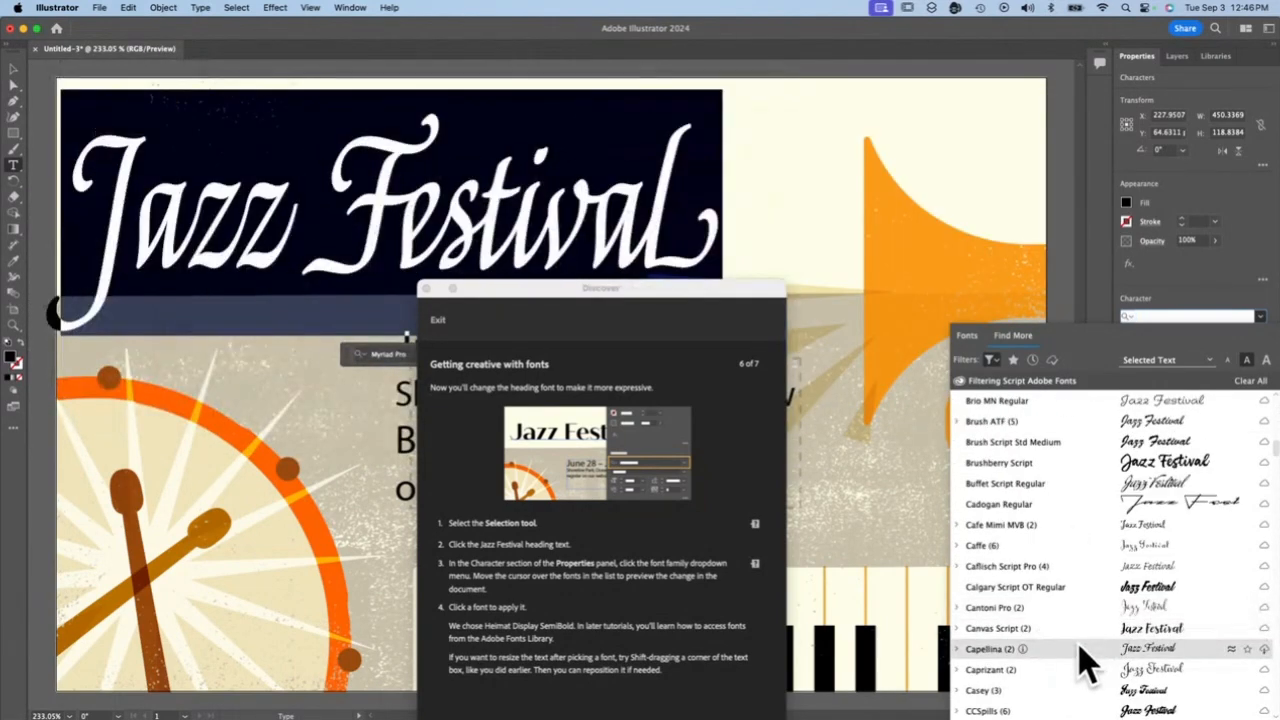
scroll(1068, 670, "down", 3)
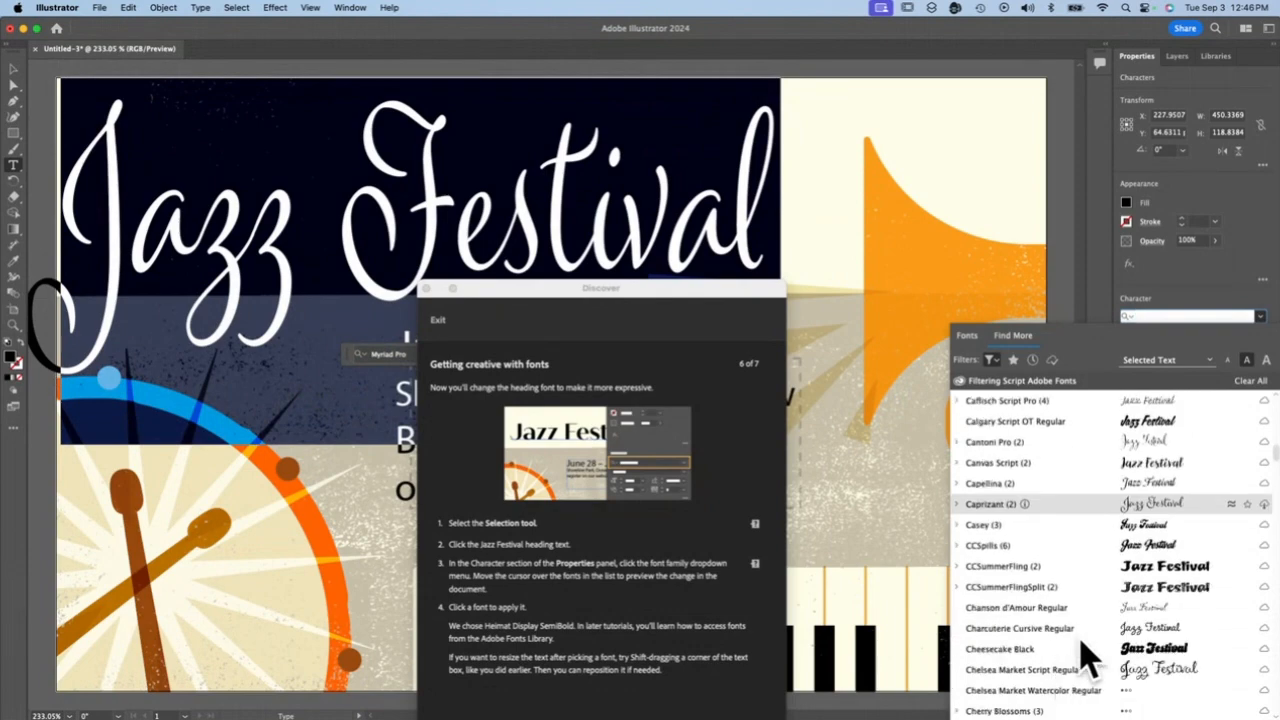
scroll(1070, 558, "down", 6)
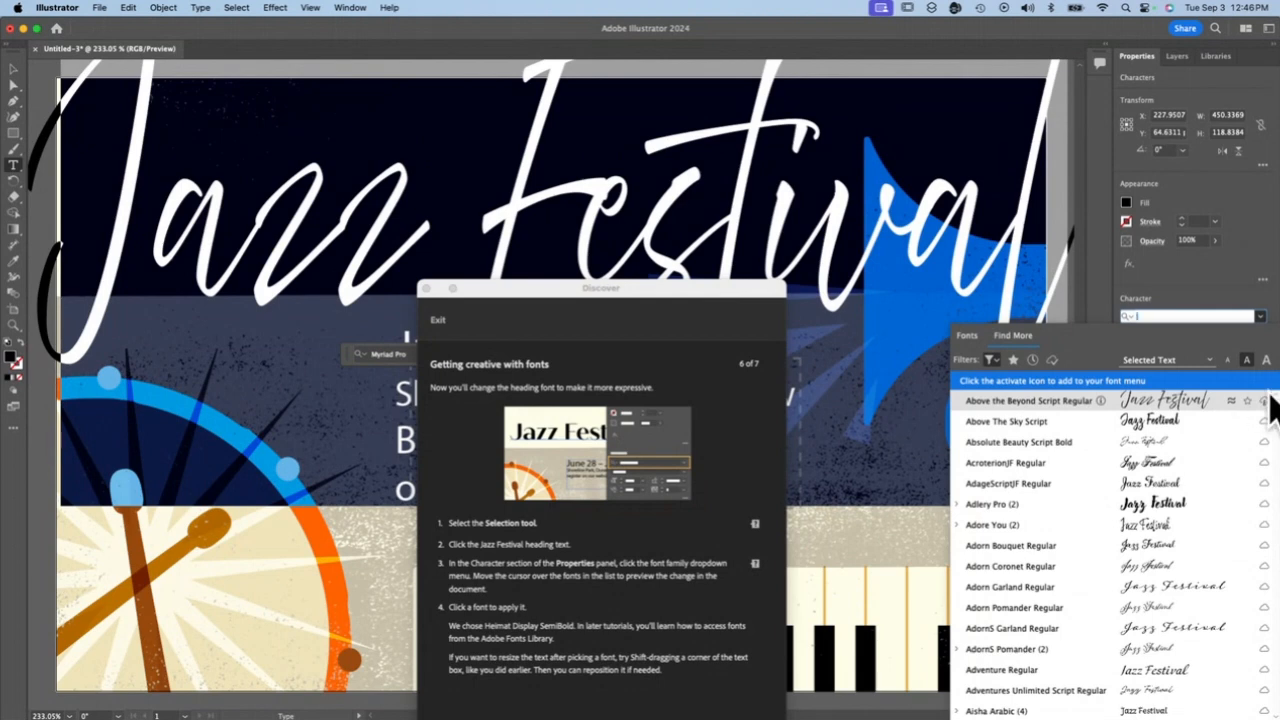
left_click(1266, 400)
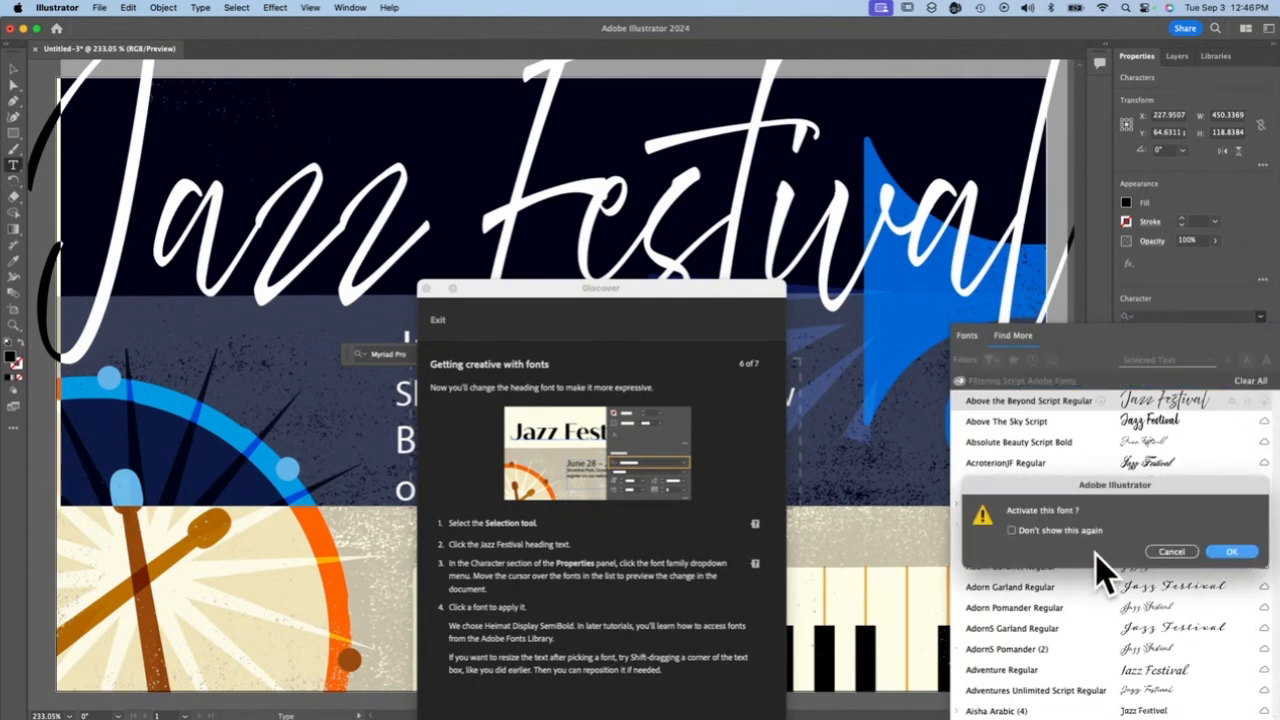
left_click(1238, 553)
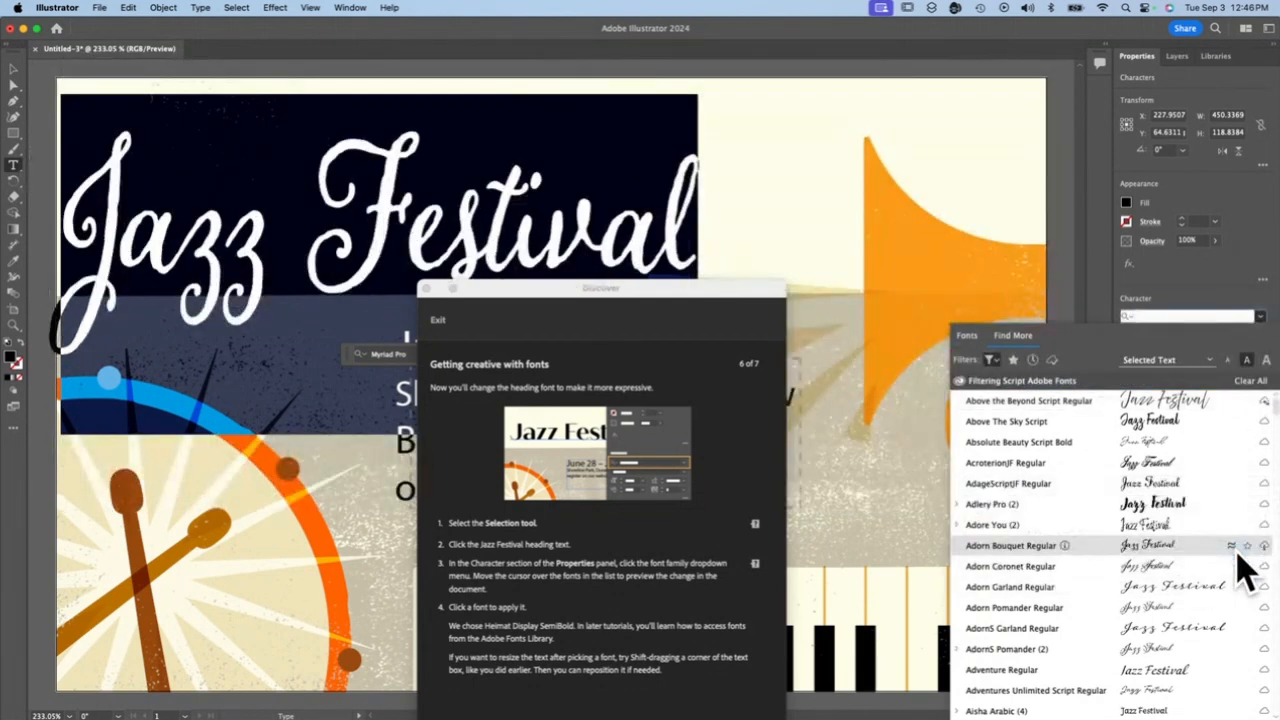
left_click(1164, 400)
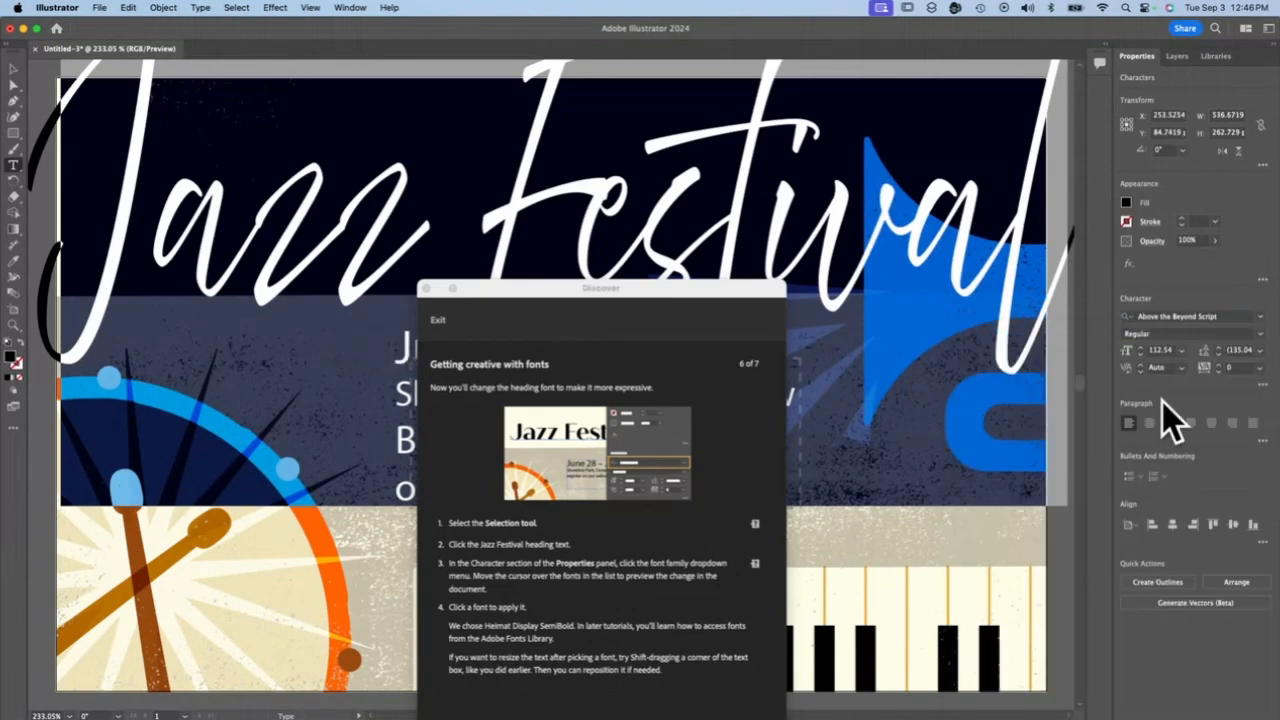
Set the heading's font size to 72 pt and move the heading right so it sits fully on the artboard
left_click_drag(543, 288, 814, 369)
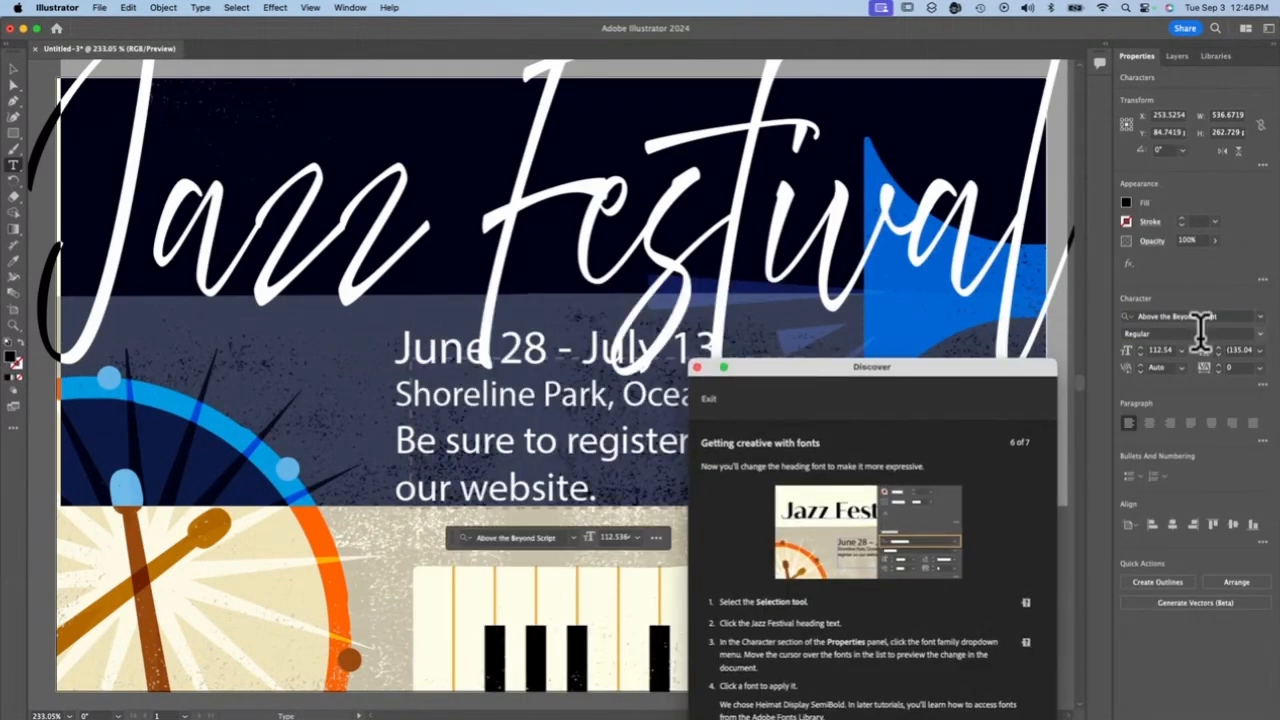
left_click(1183, 351)
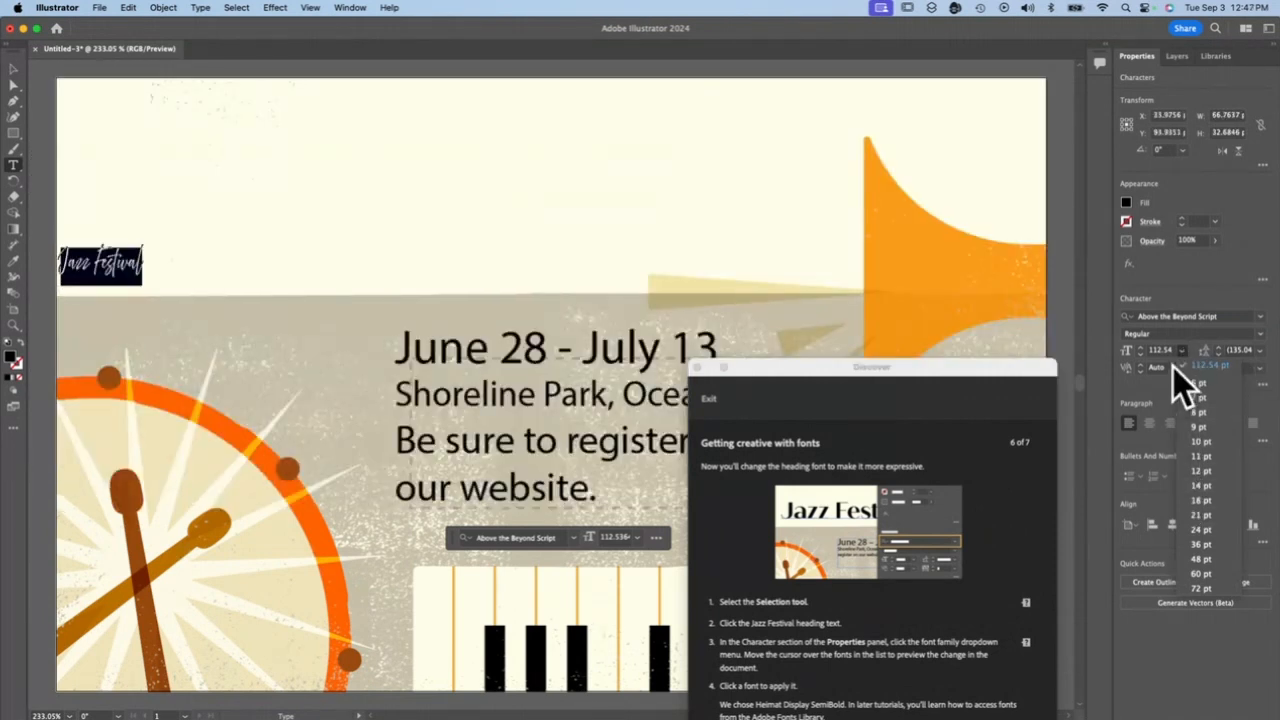
left_click(1196, 591)
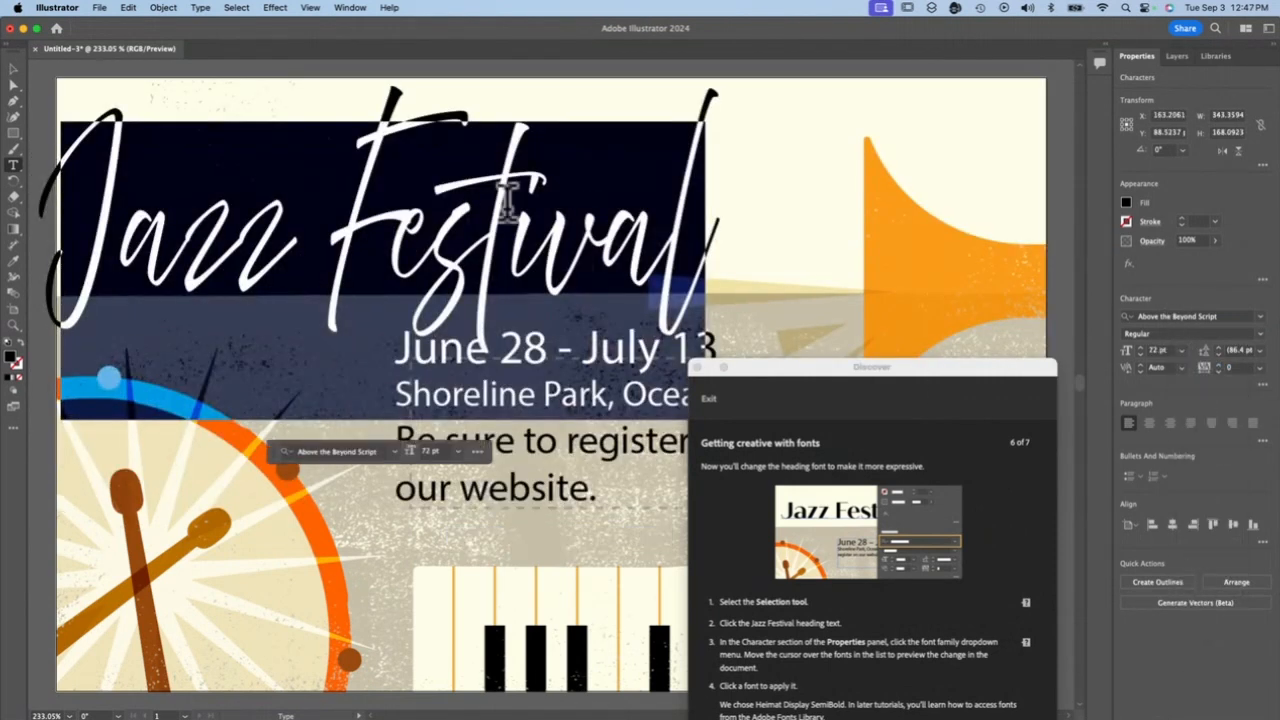
left_click(14, 70)
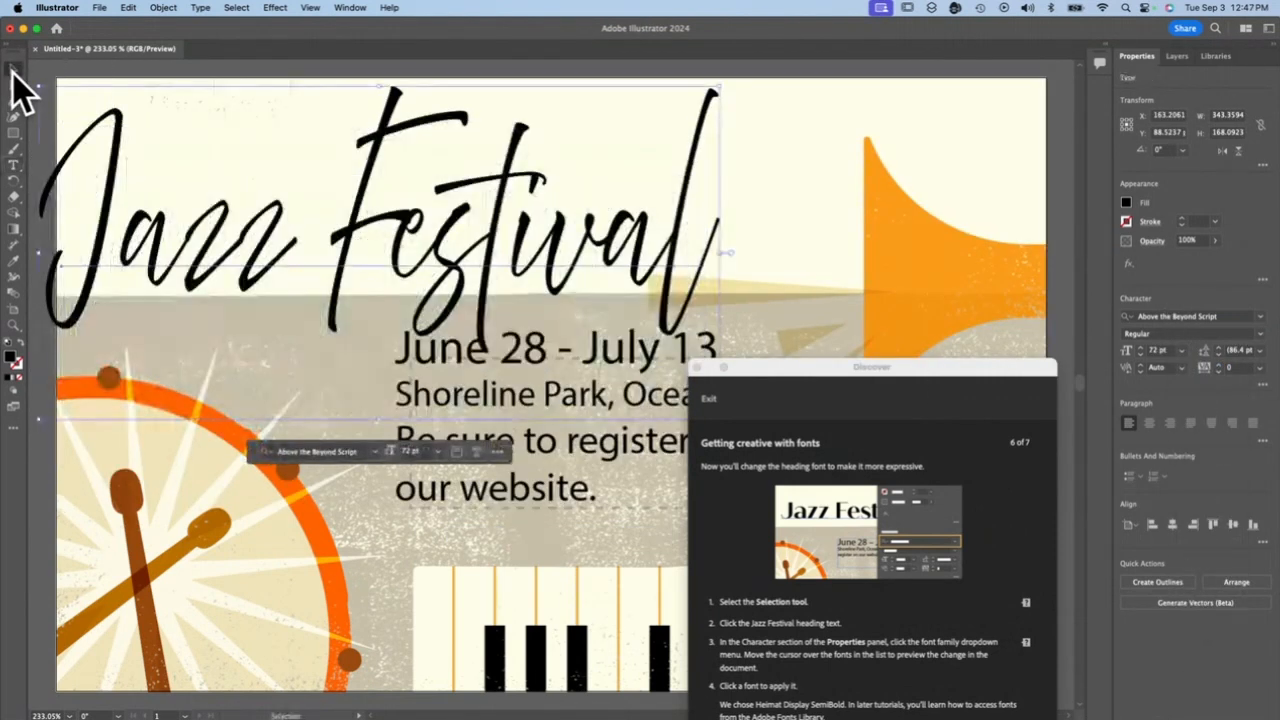
left_click_drag(190, 190, 272, 182)
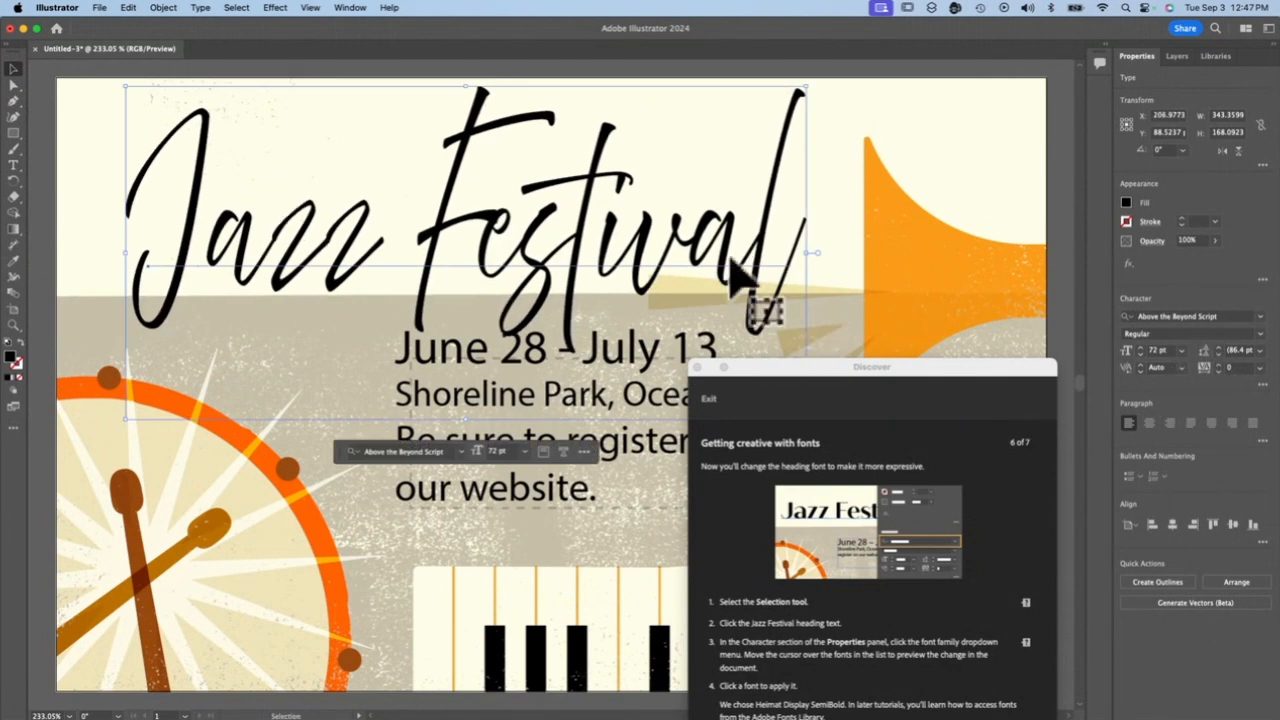
Try letter-spacing adjustments on the heading text, set its tracking to 25, and nudge the heading slightly up and left
triple_click(630, 238)
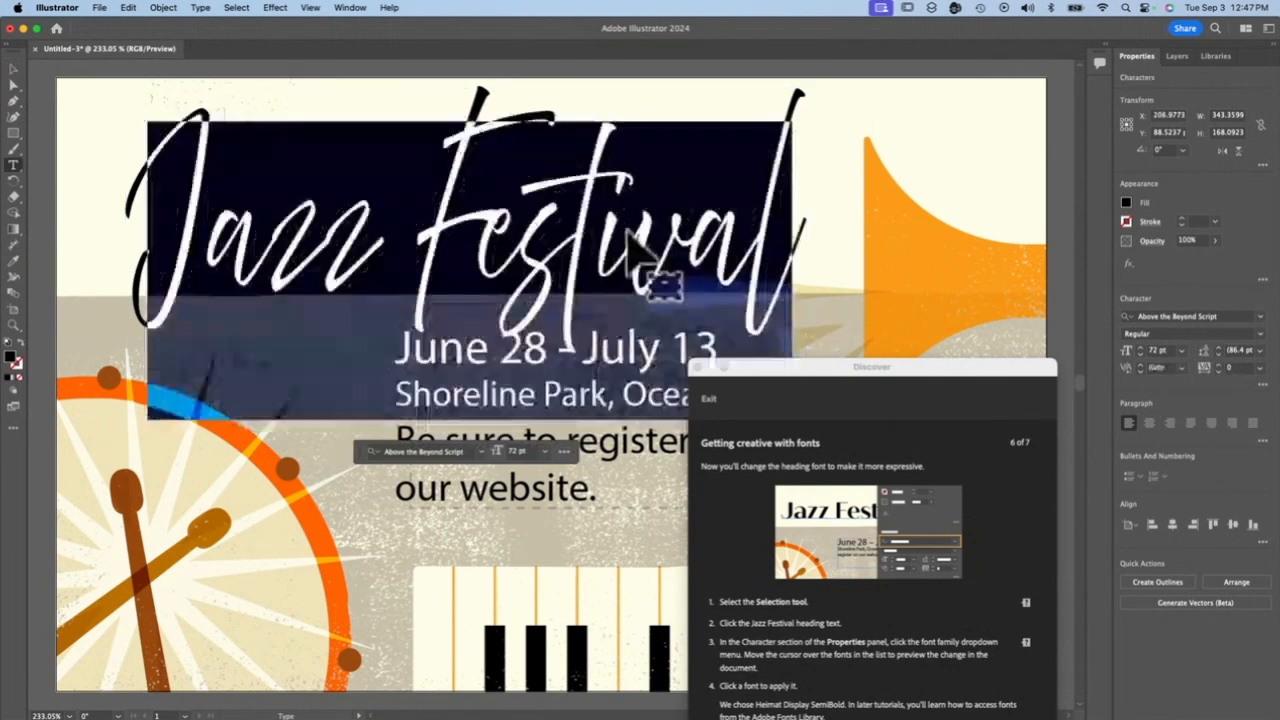
left_click(1141, 373)
left_click(765, 392)
left_click(1217, 371)
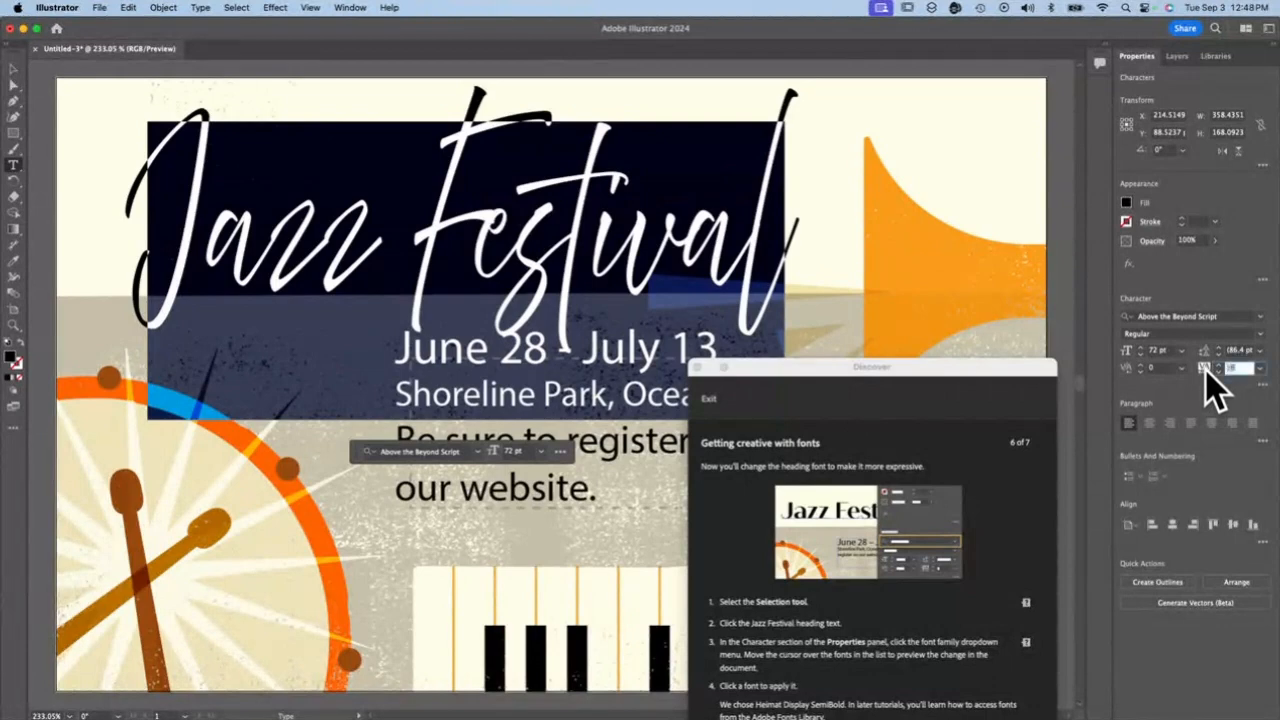
left_click(1240, 368)
left_click(1258, 368)
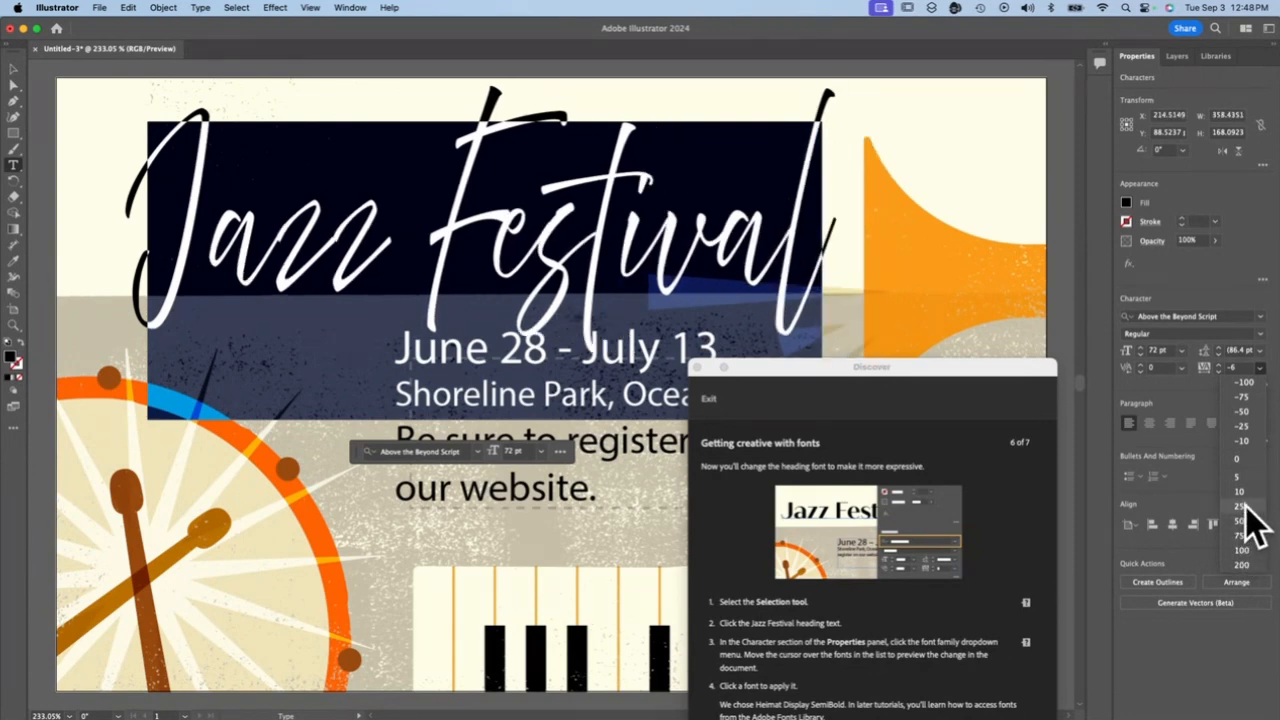
left_click(1245, 506)
left_click(84, 153)
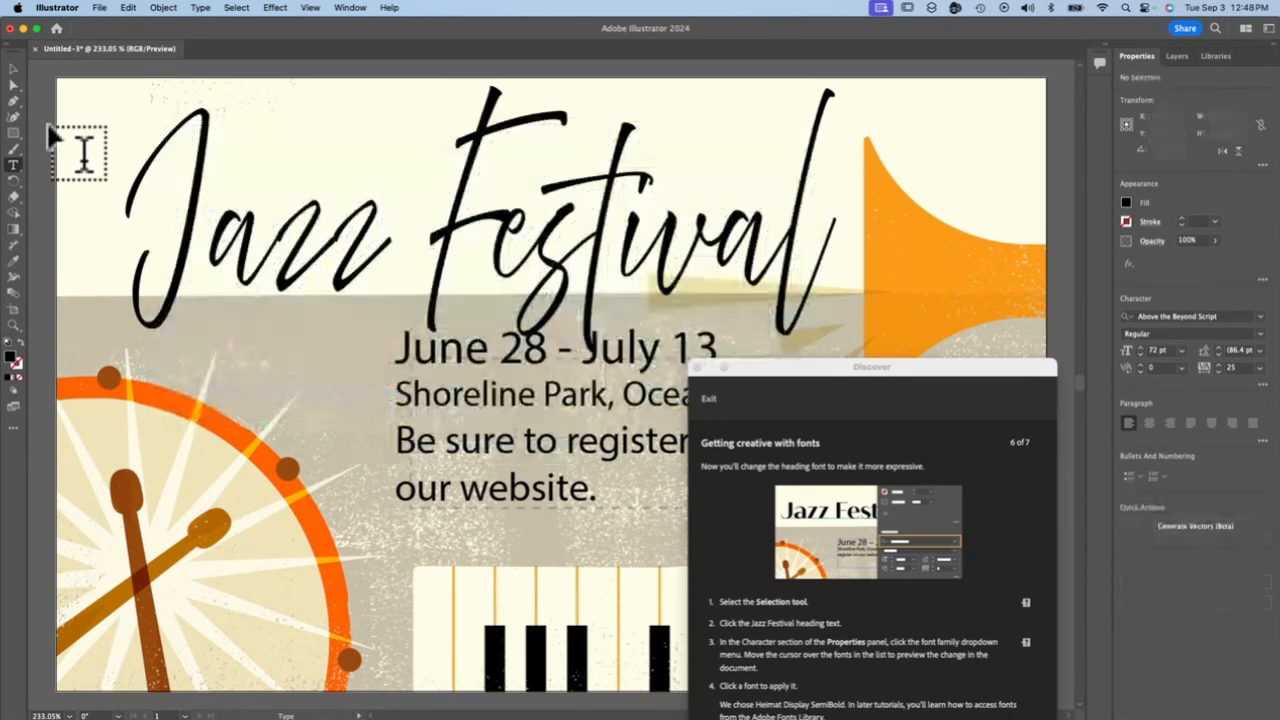
key("v")
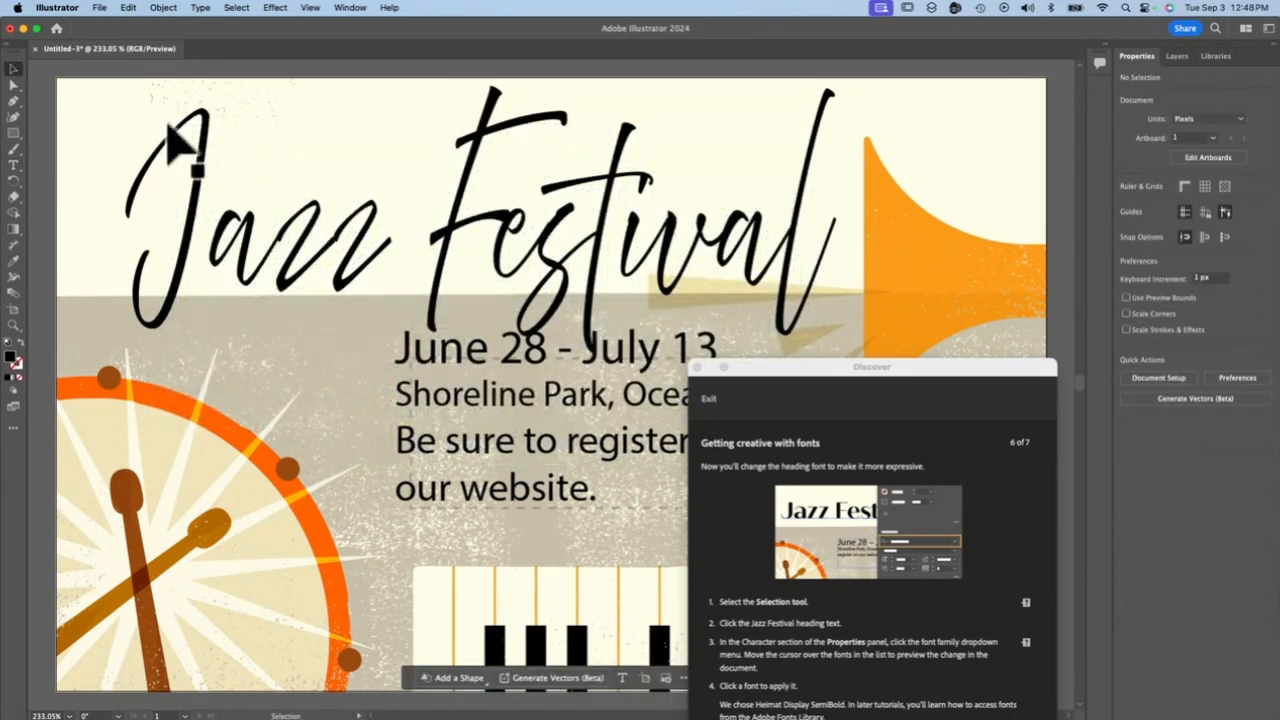
mouse_move(500, 243)
left_mouse_down()
mouse_move(497, 230)
mouse_move(514, 243)
mouse_move(500, 243)
left_mouse_up()
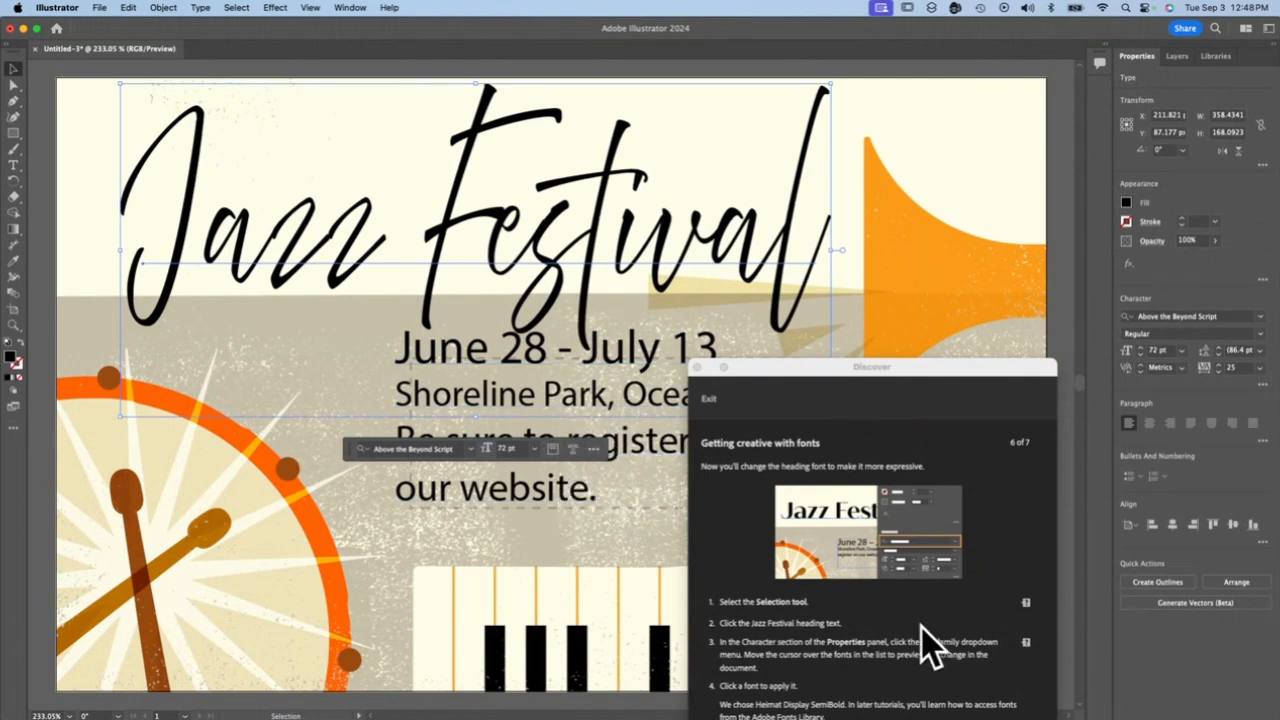
Fill the entire "Jazz Festival" heading text with the orange-red swatch and shift the heading slightly left
triple_click(470, 222)
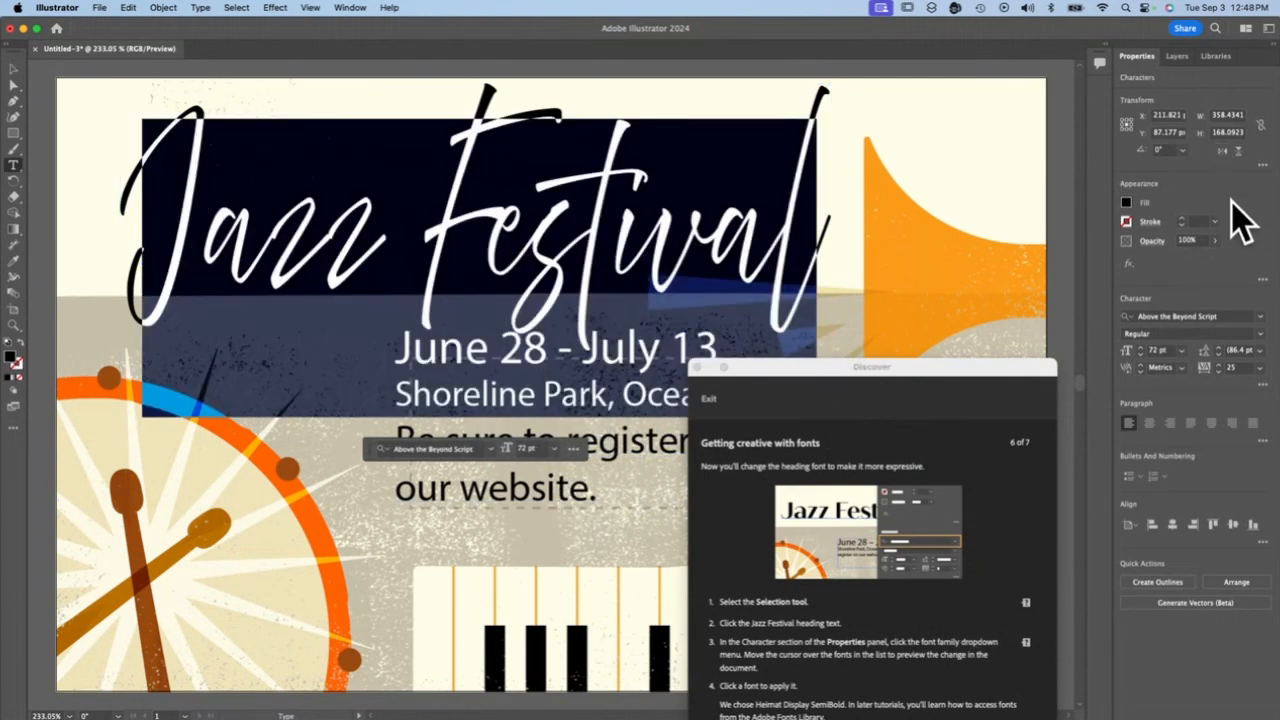
left_click(1129, 203)
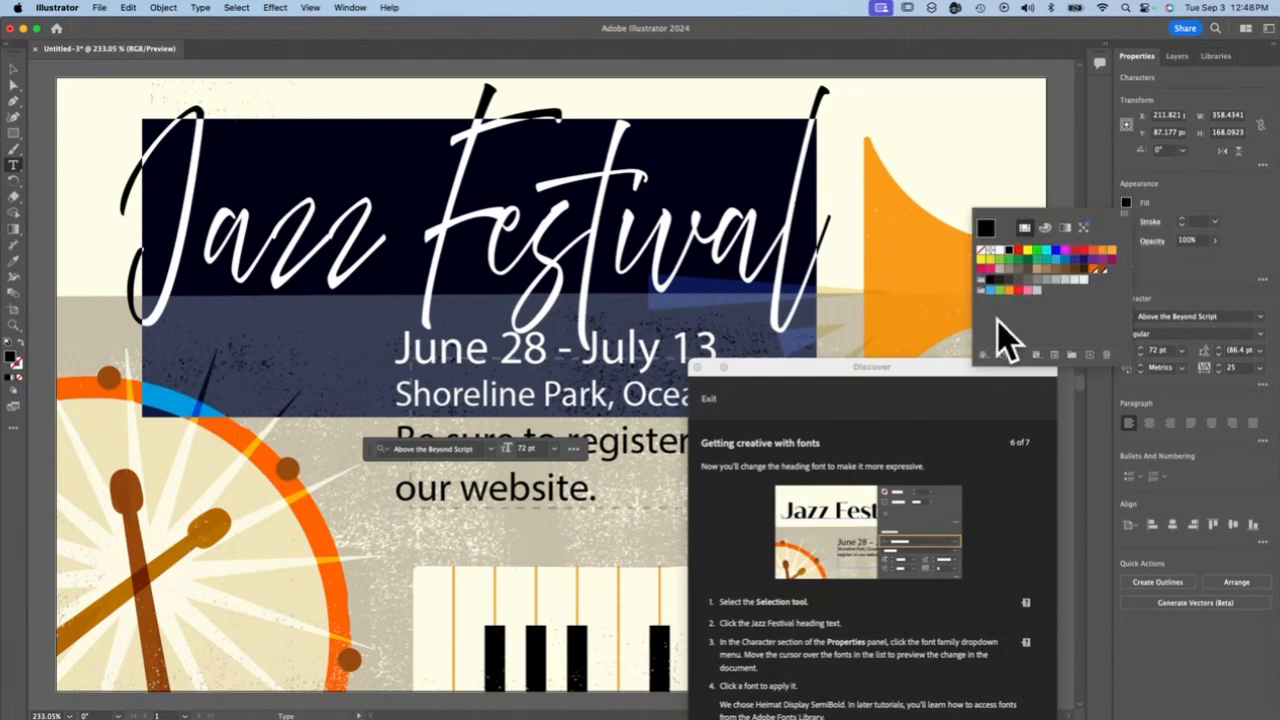
left_click(1090, 270)
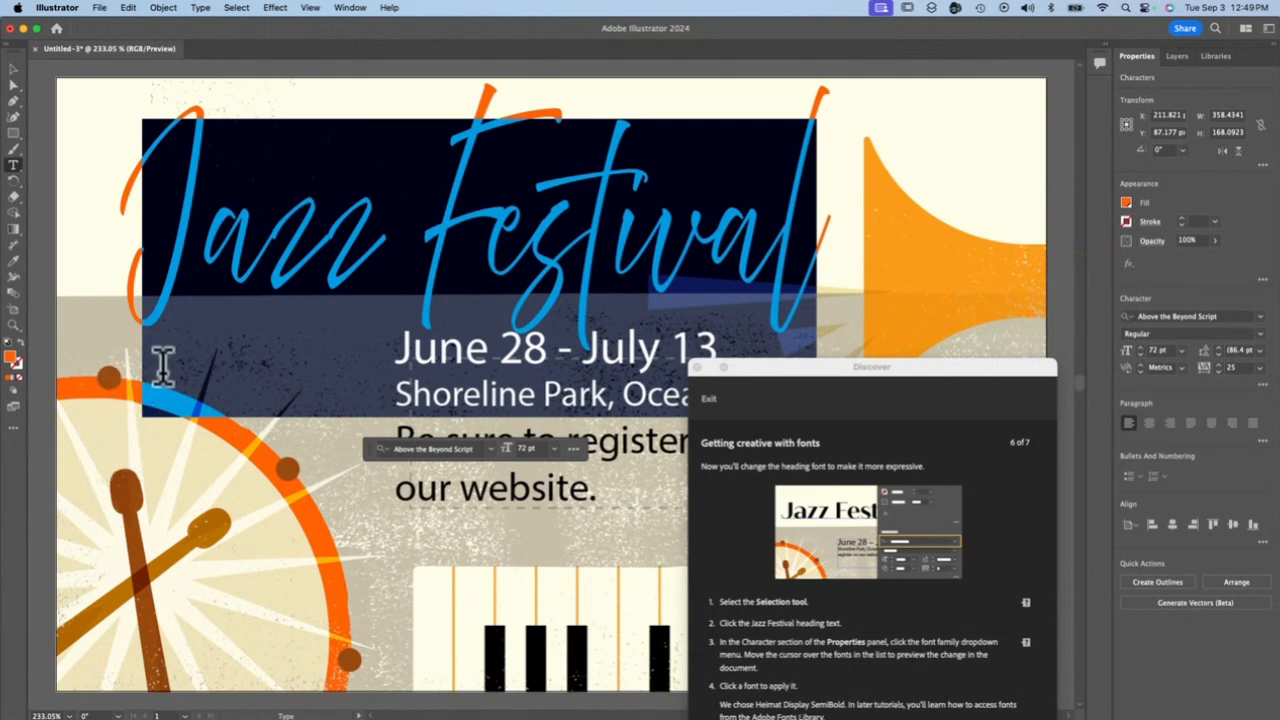
left_click(13, 69)
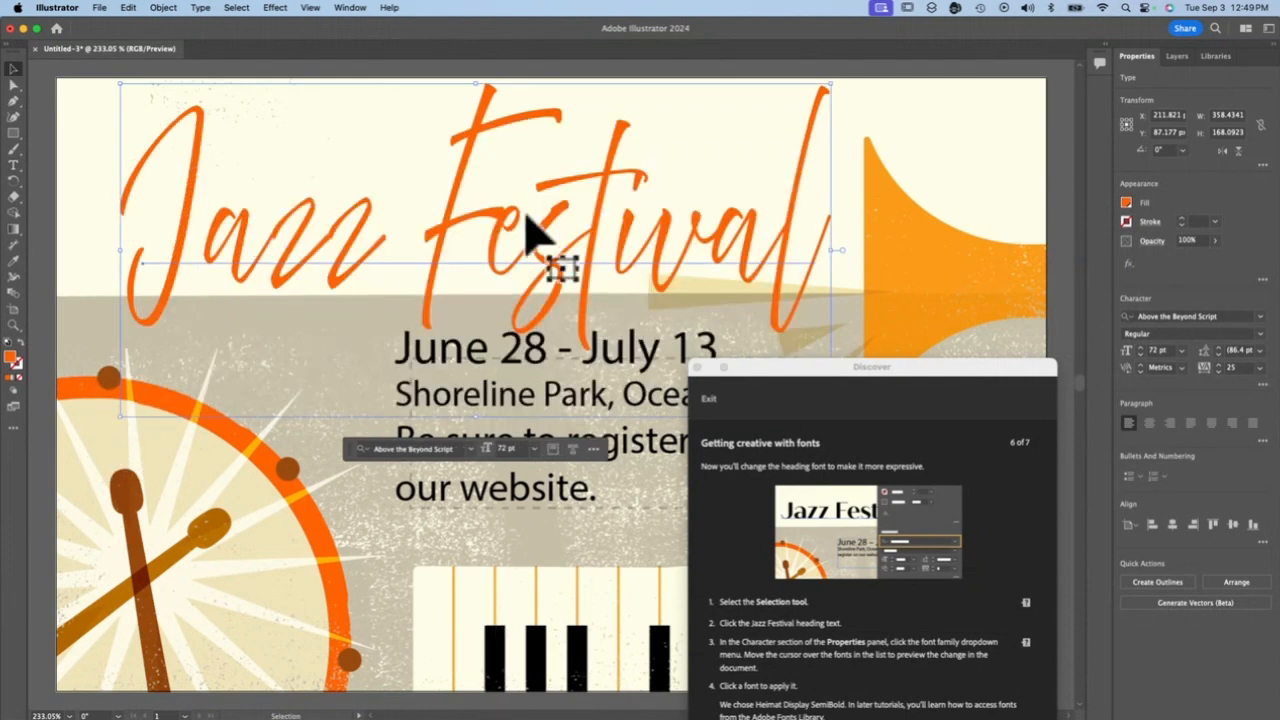
left_click_drag(522, 212, 524, 212)
Advance the tutorial past "Changing the text color" to its completion page and move its window clear of the event text
left_click(1031, 669)
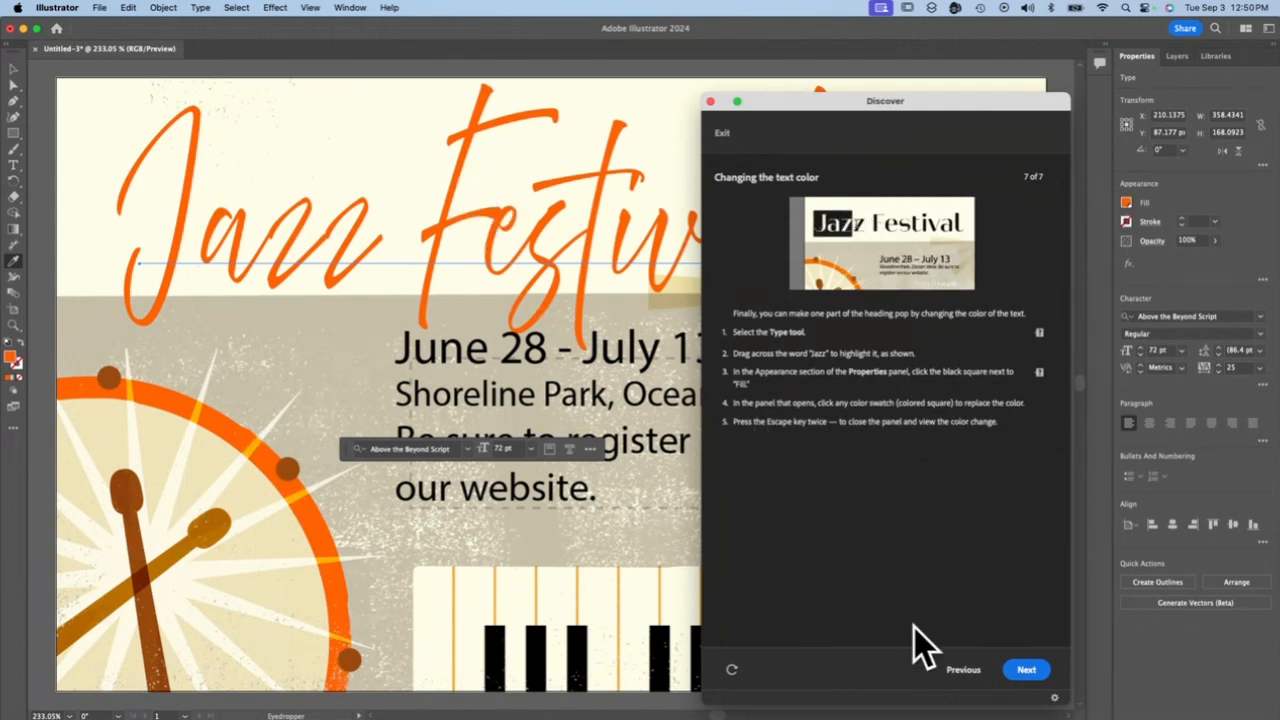
left_click(1026, 669)
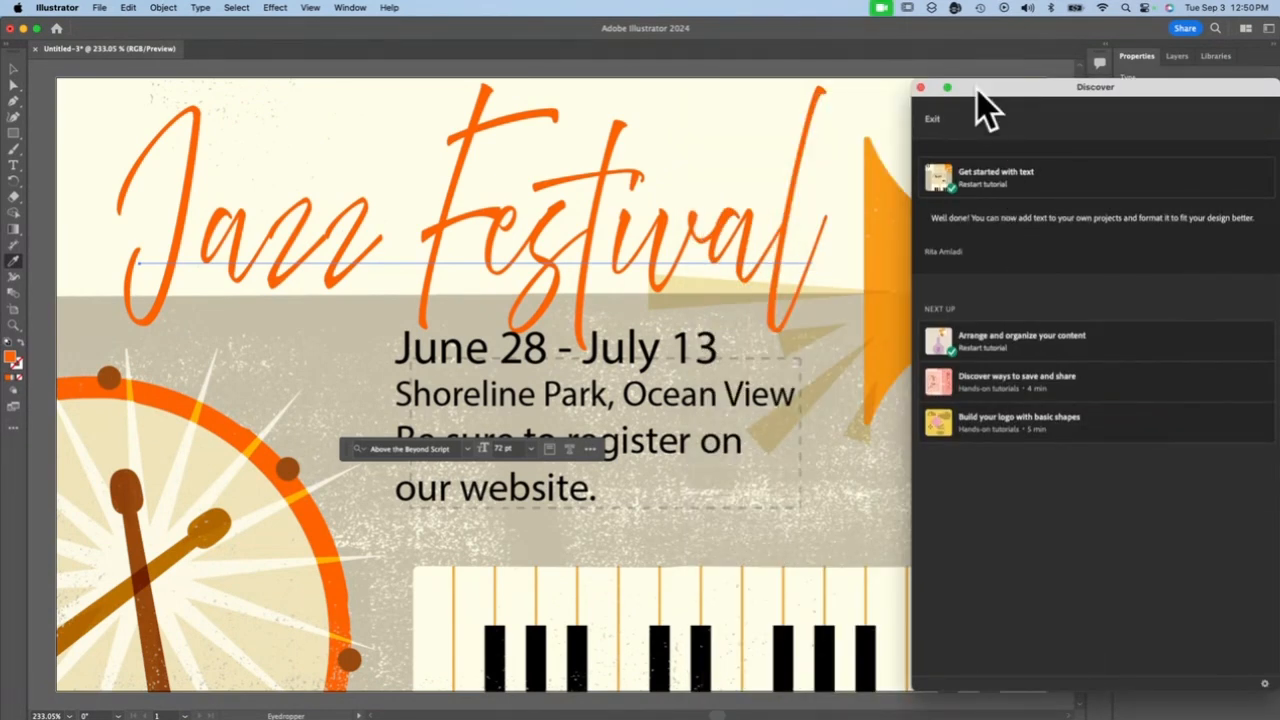
left_click_drag(981, 95, 106, 334)
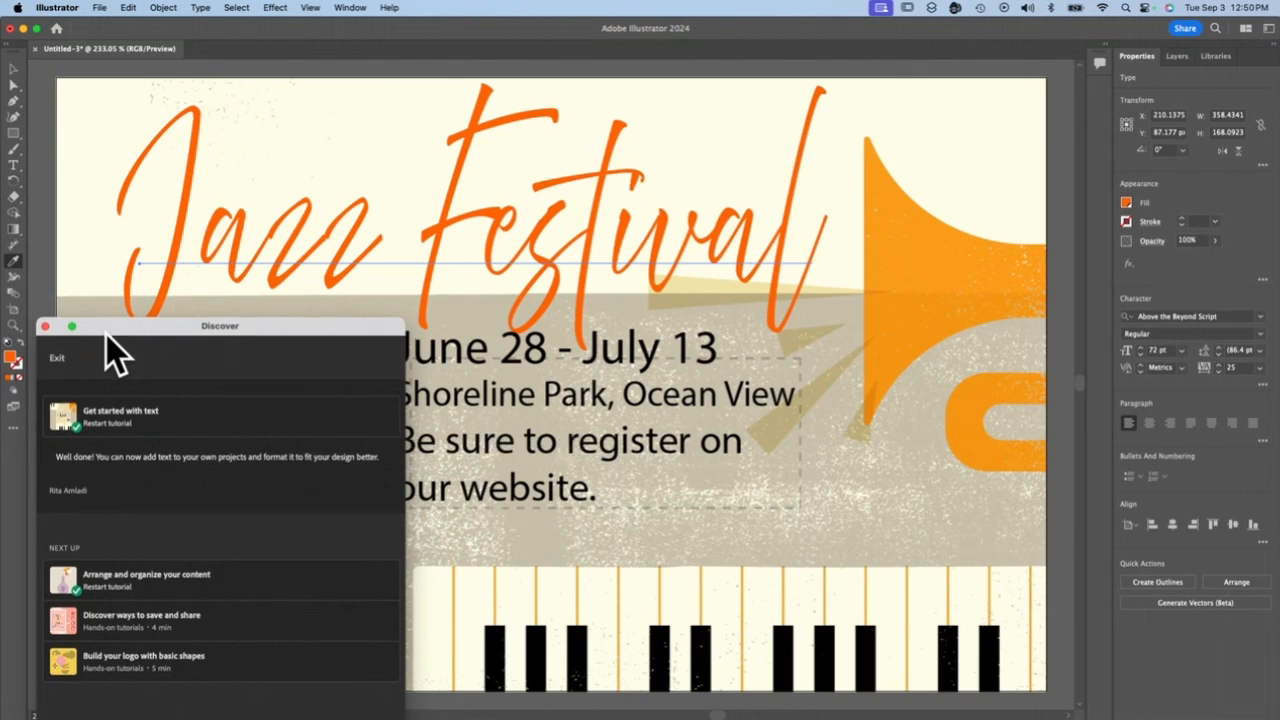
left_click_drag(106, 334, 710, 550)
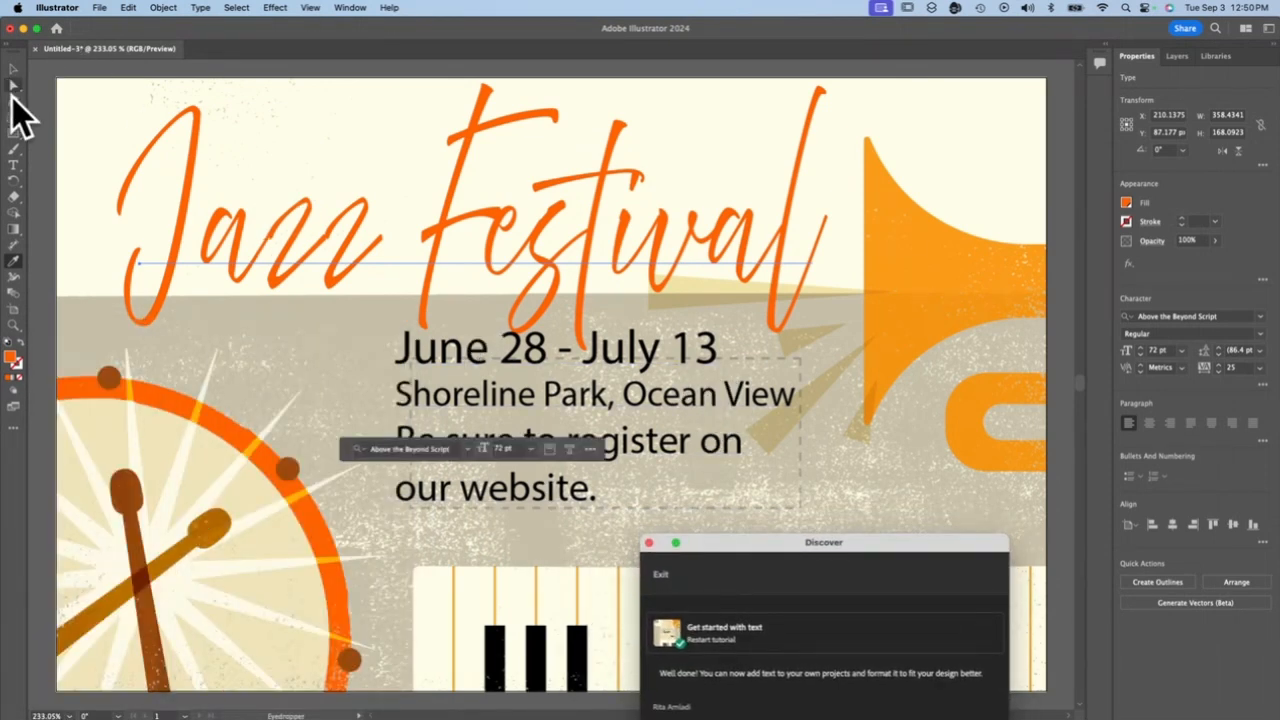
Fill the "June 28 - July 13" date line with the light orange swatch and deselect the text
left_click(12, 166)
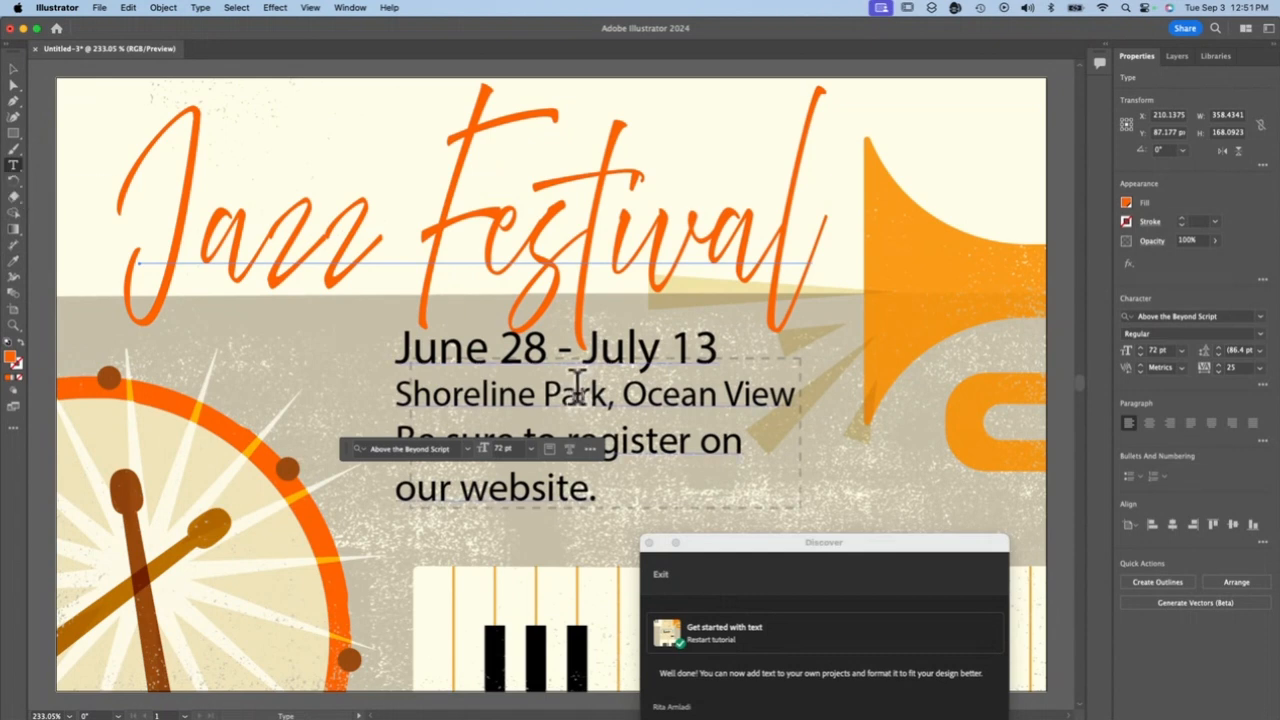
triple_click(553, 355)
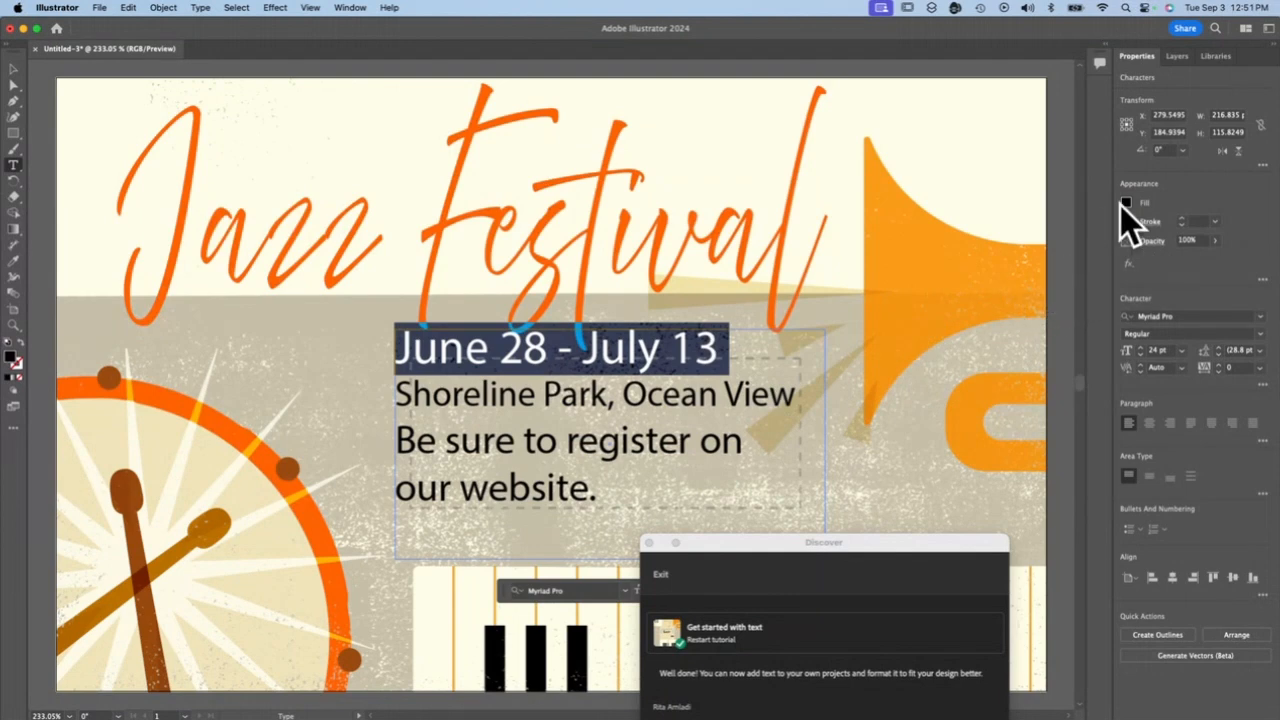
left_click(1126, 202)
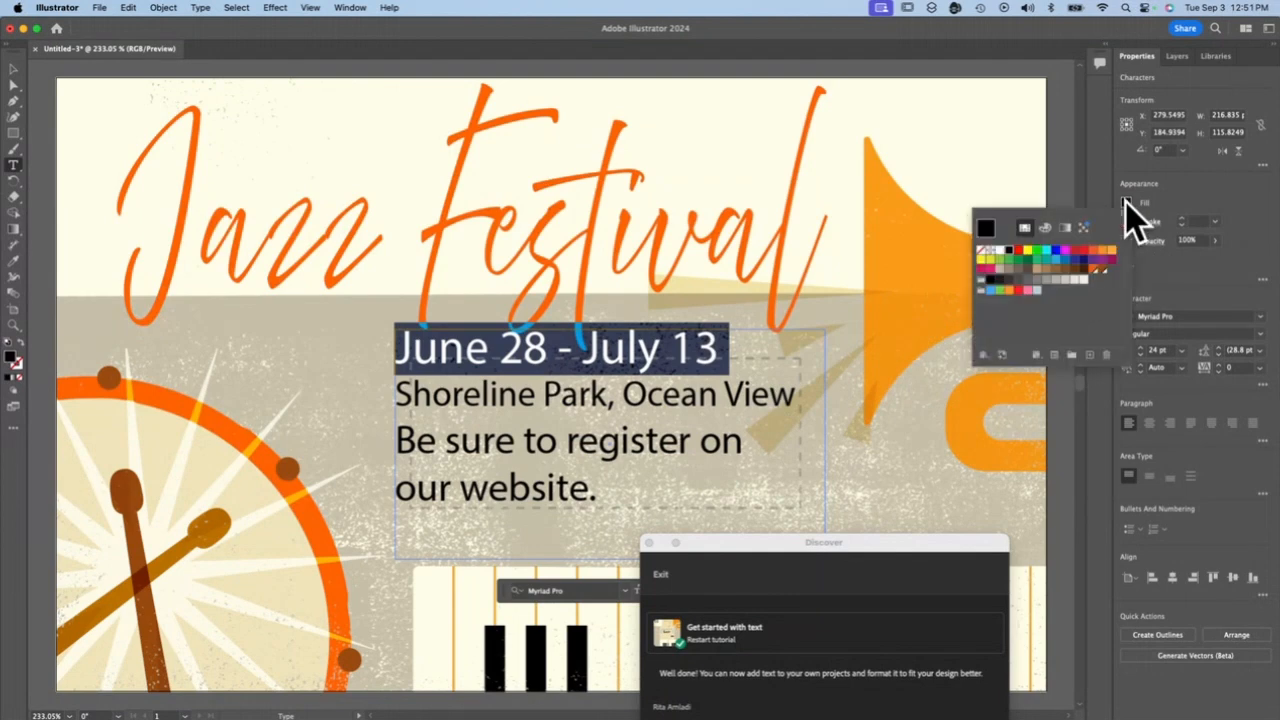
left_click(1110, 250)
left_click(395, 350)
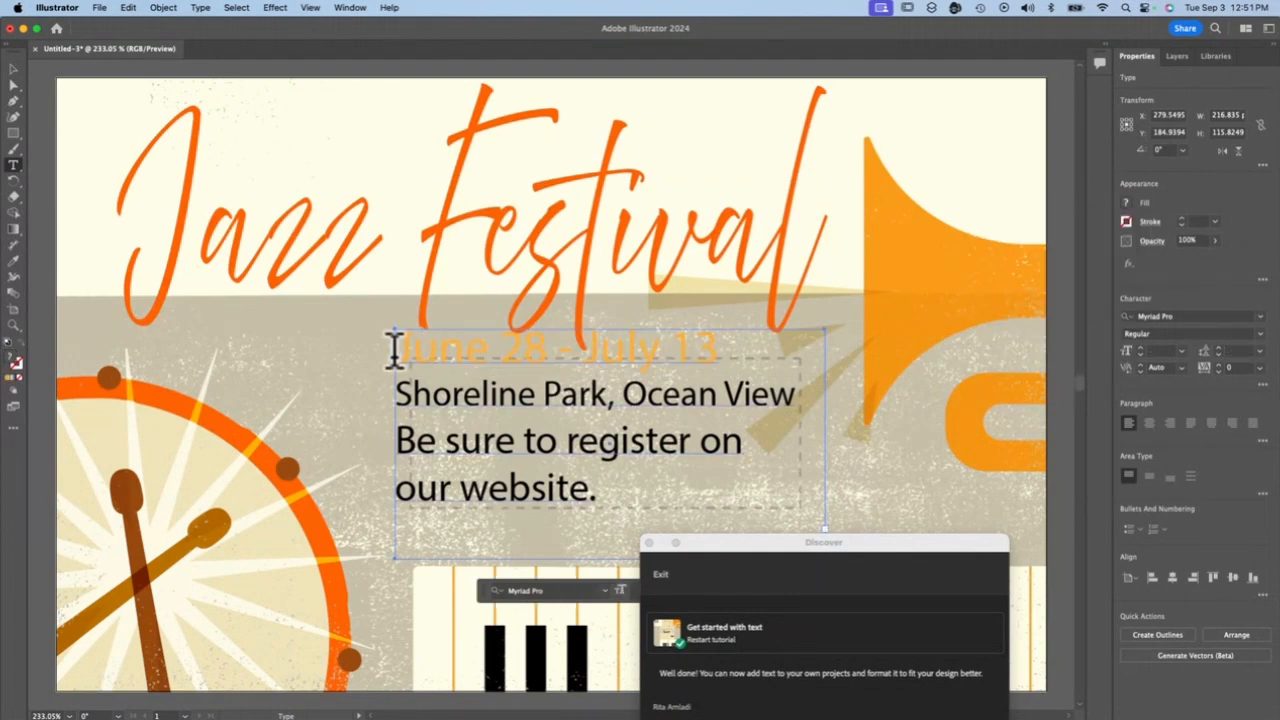
Fill the "June 28 - July 13" date line with the orange-red swatch
left_click_drag(393, 349, 837, 375)
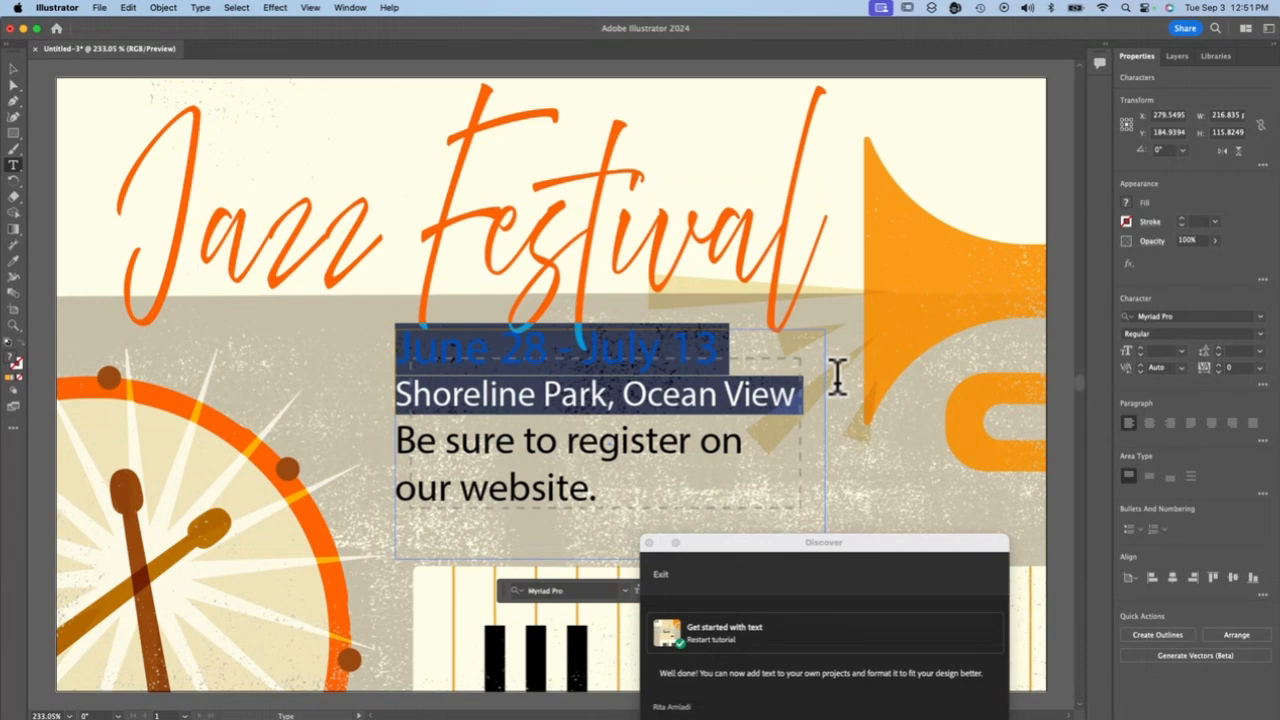
left_click(835, 377)
triple_click(618, 340)
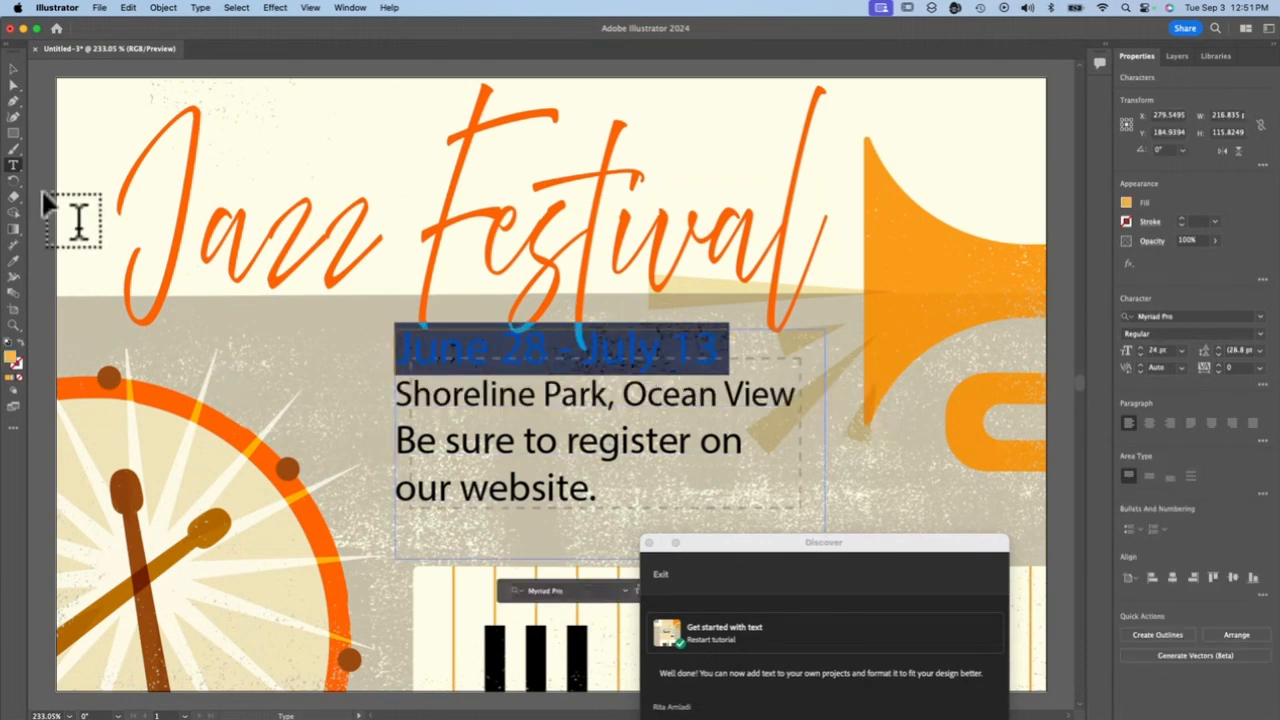
left_click(1126, 202)
left_click(1093, 253)
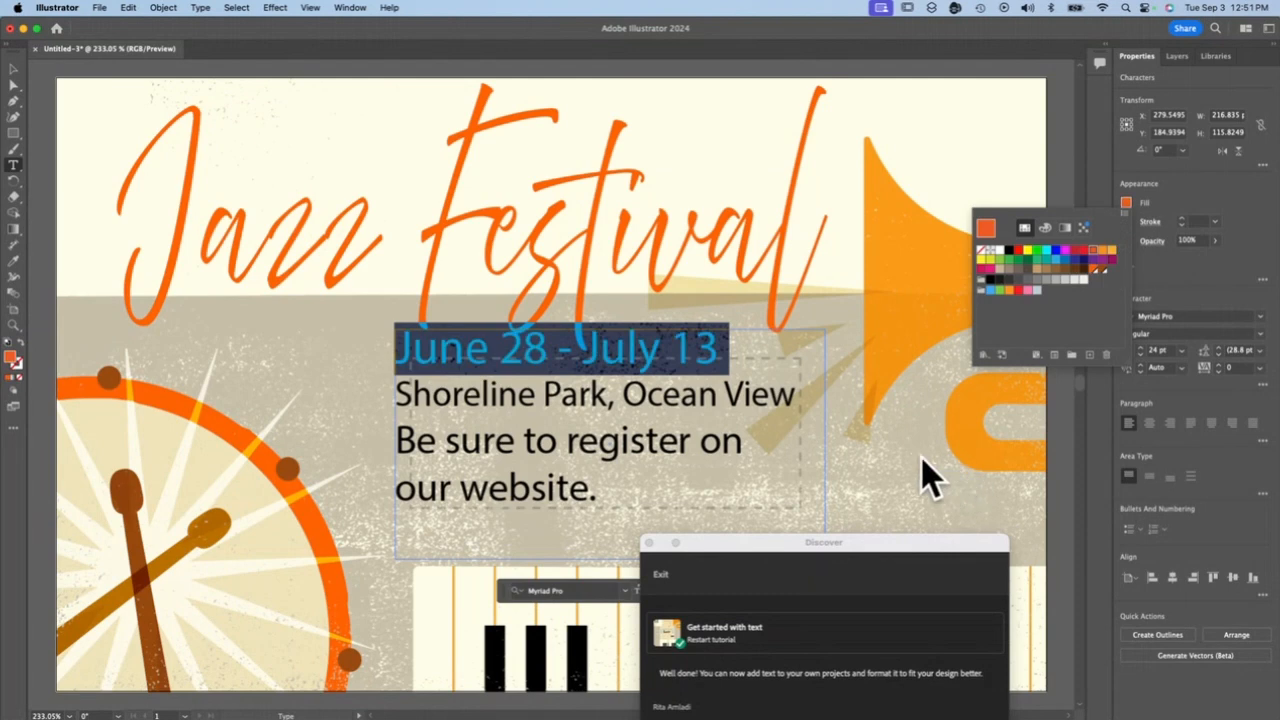
left_click(815, 411)
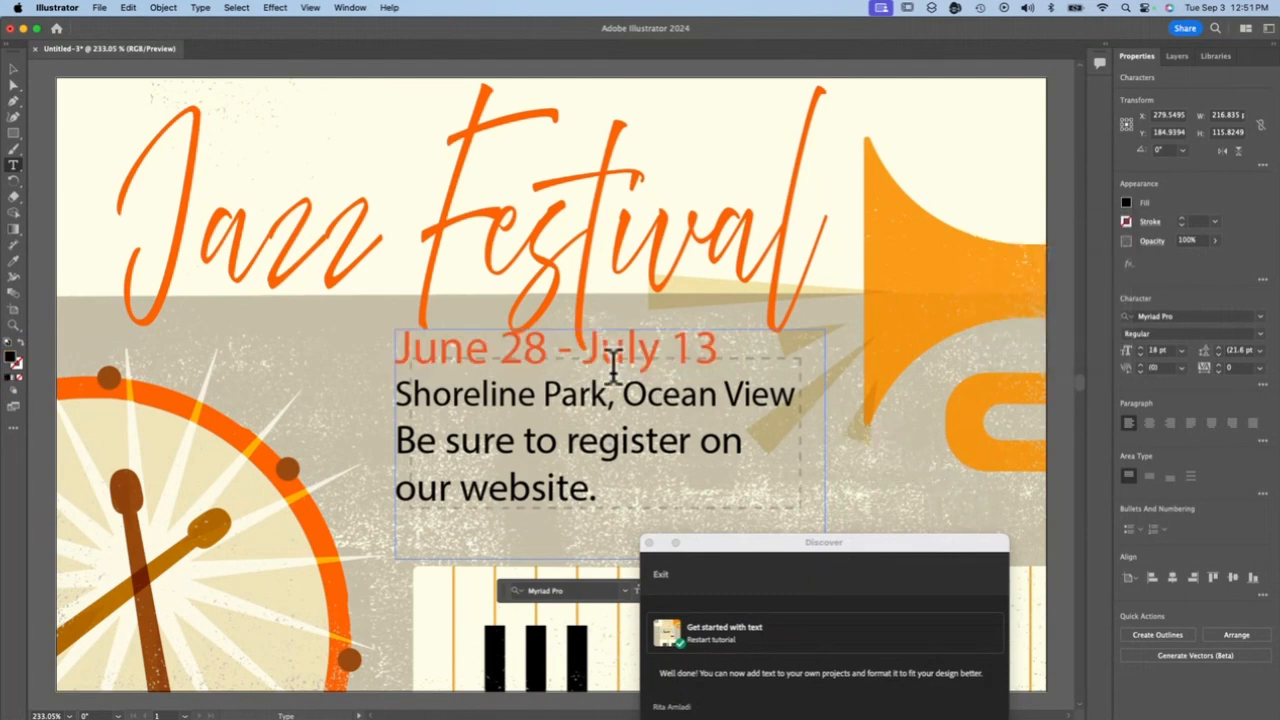
Move the event text block down to about Y 204, clear of the heading's descenders
key("Escape")
left_click_drag(679, 350, 677, 379)
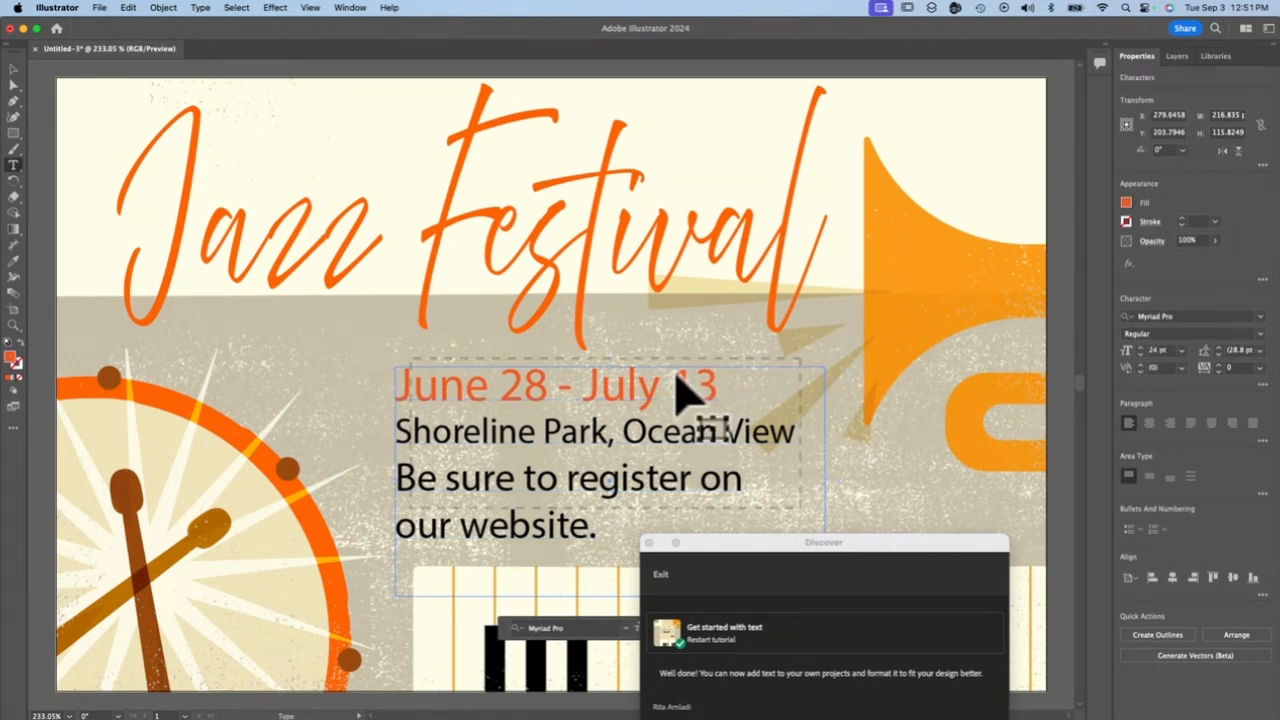
triple_click(686, 386)
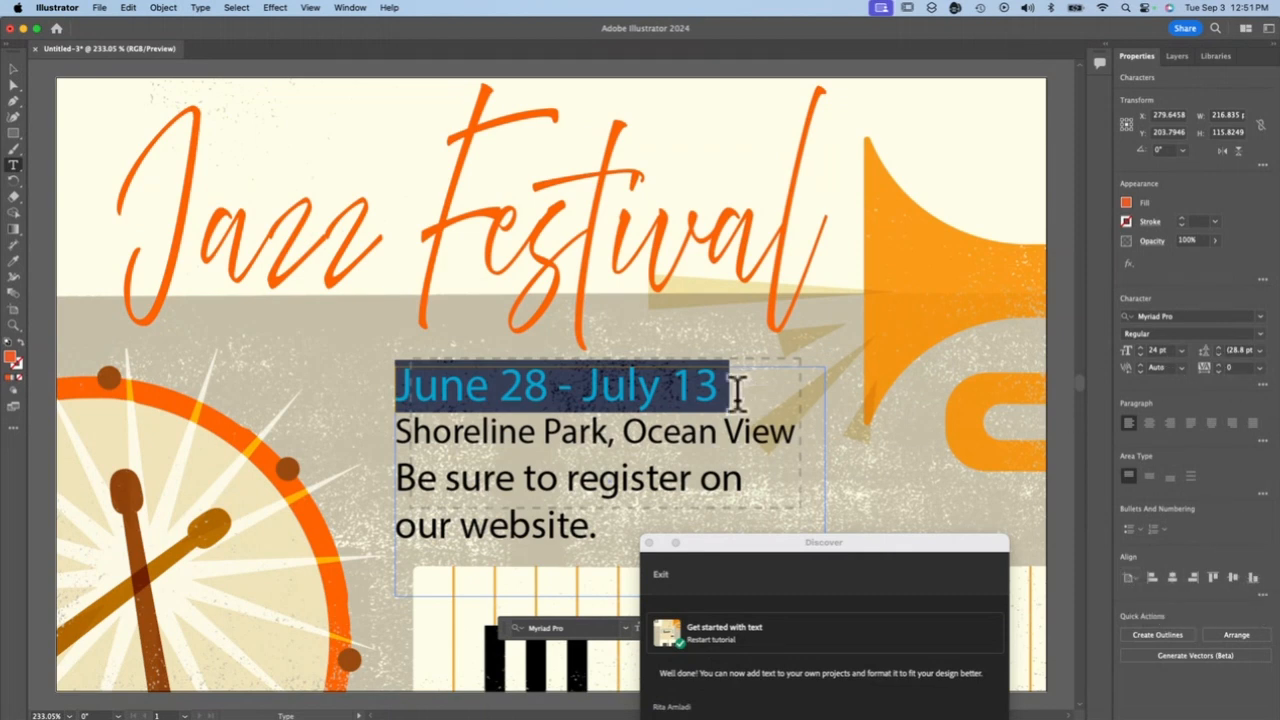
Set both the leading and the font size of the three lines below the date to 18 pt
left_click(436, 478)
left_click_drag(403, 432, 617, 551)
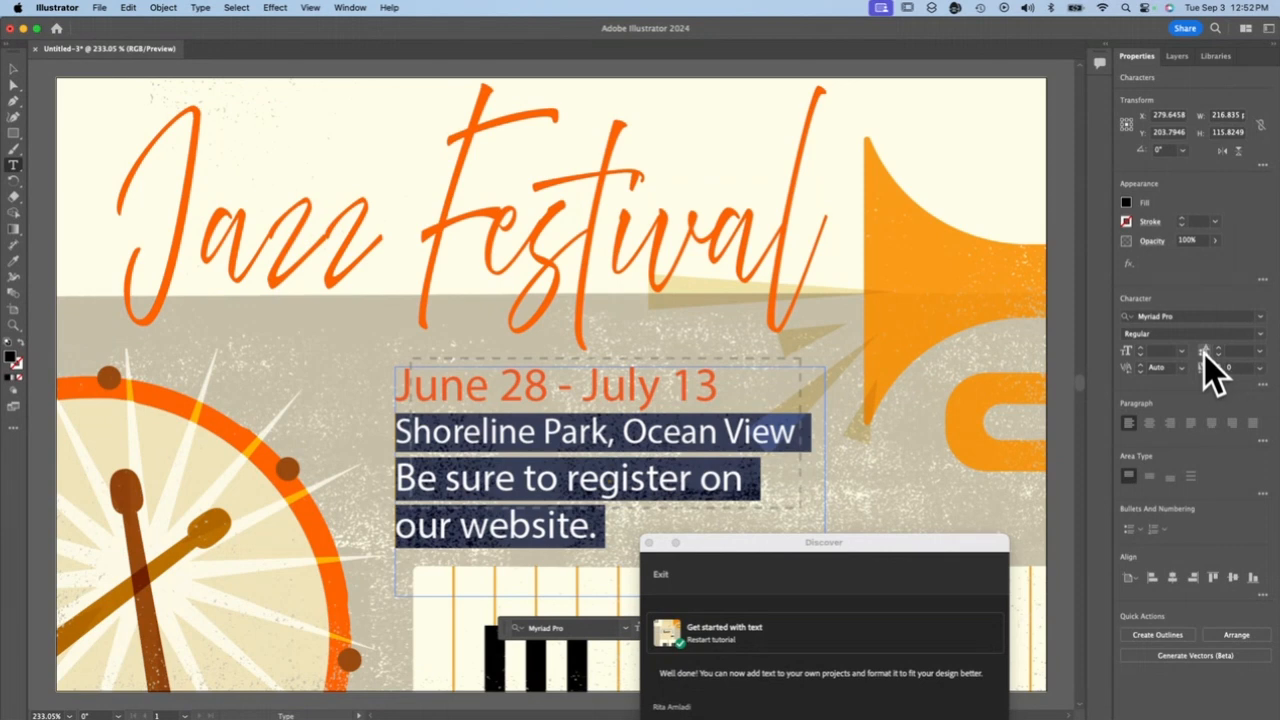
left_click(1259, 352)
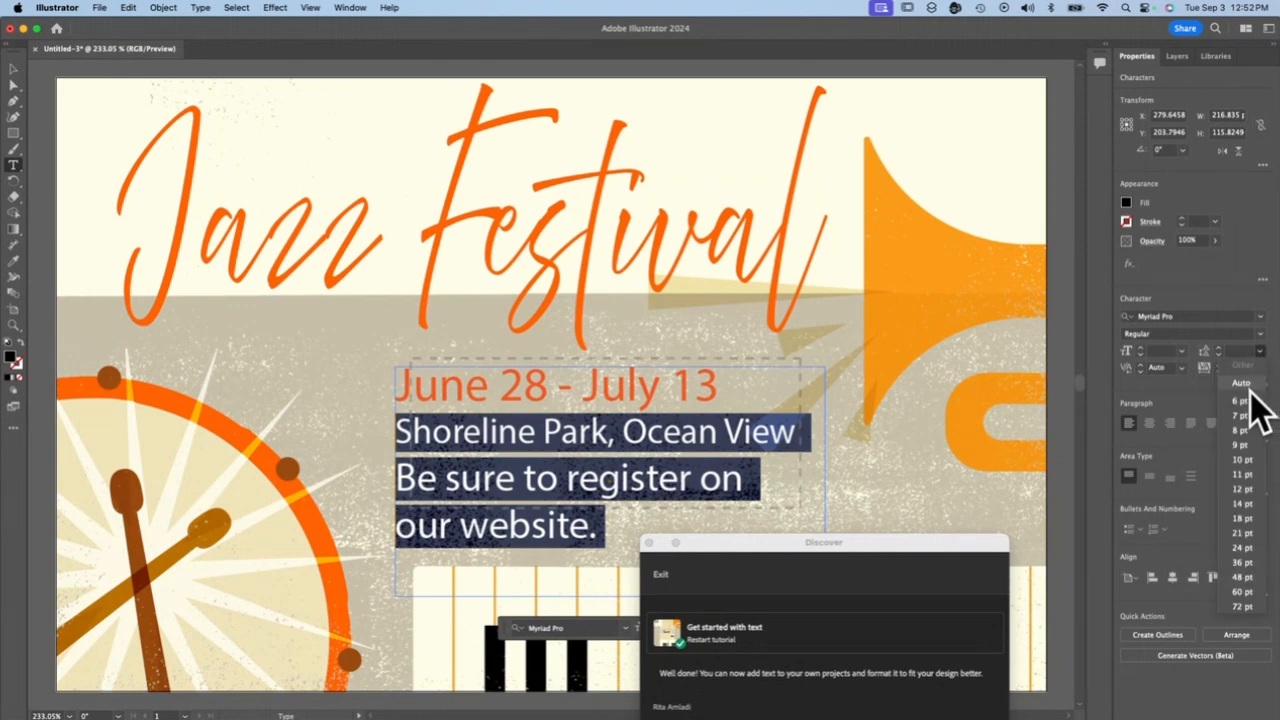
left_click(1242, 519)
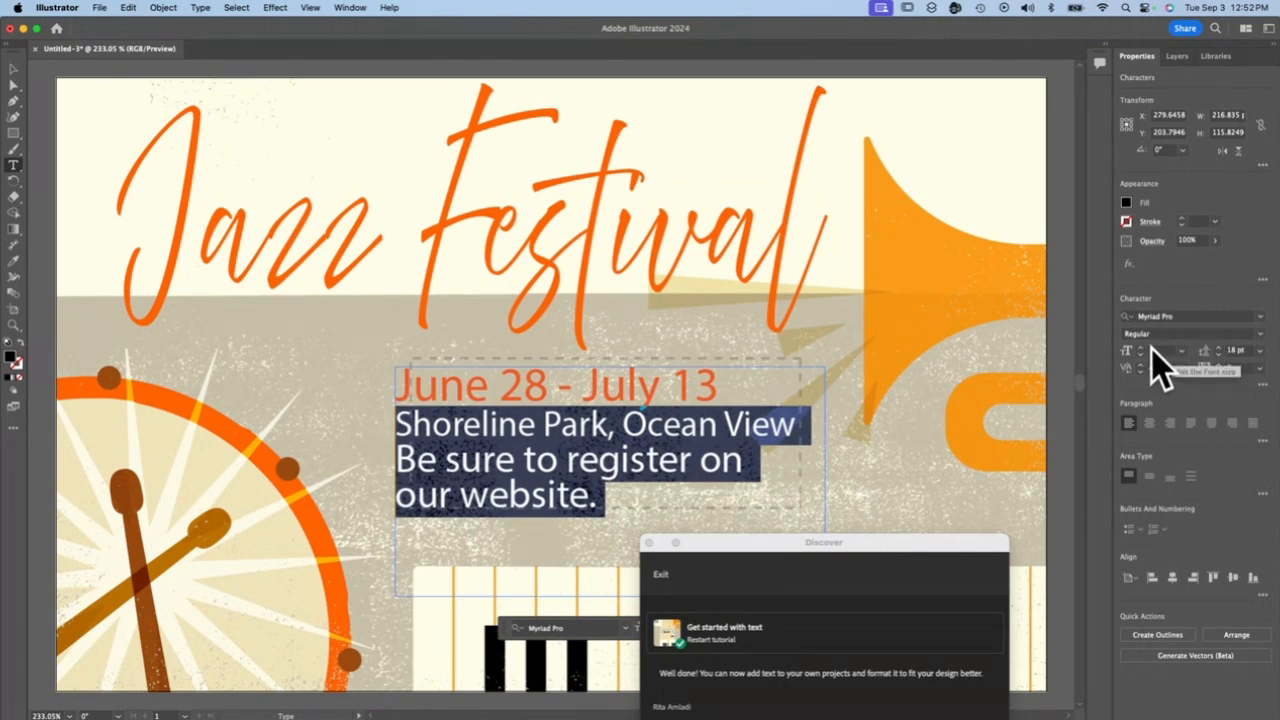
left_click(1184, 351)
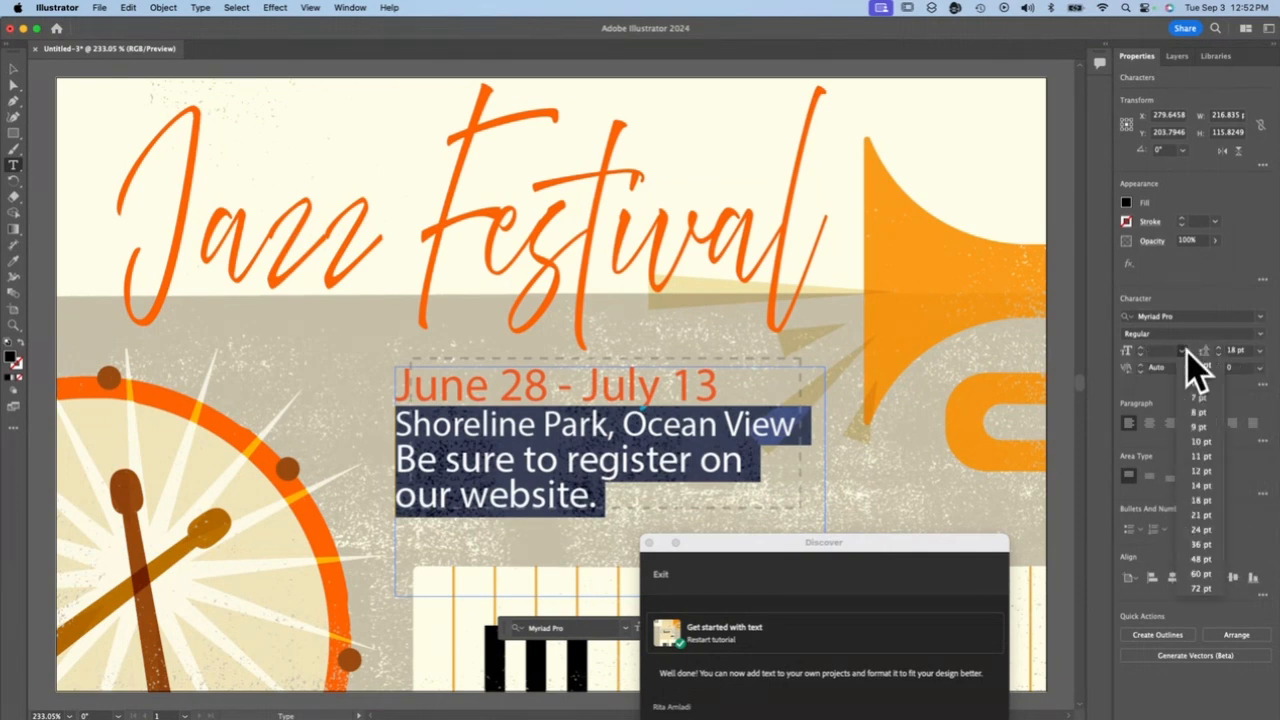
left_click(1198, 500)
Replace the period after "our website" with an exclamation mark
left_click(560, 493)
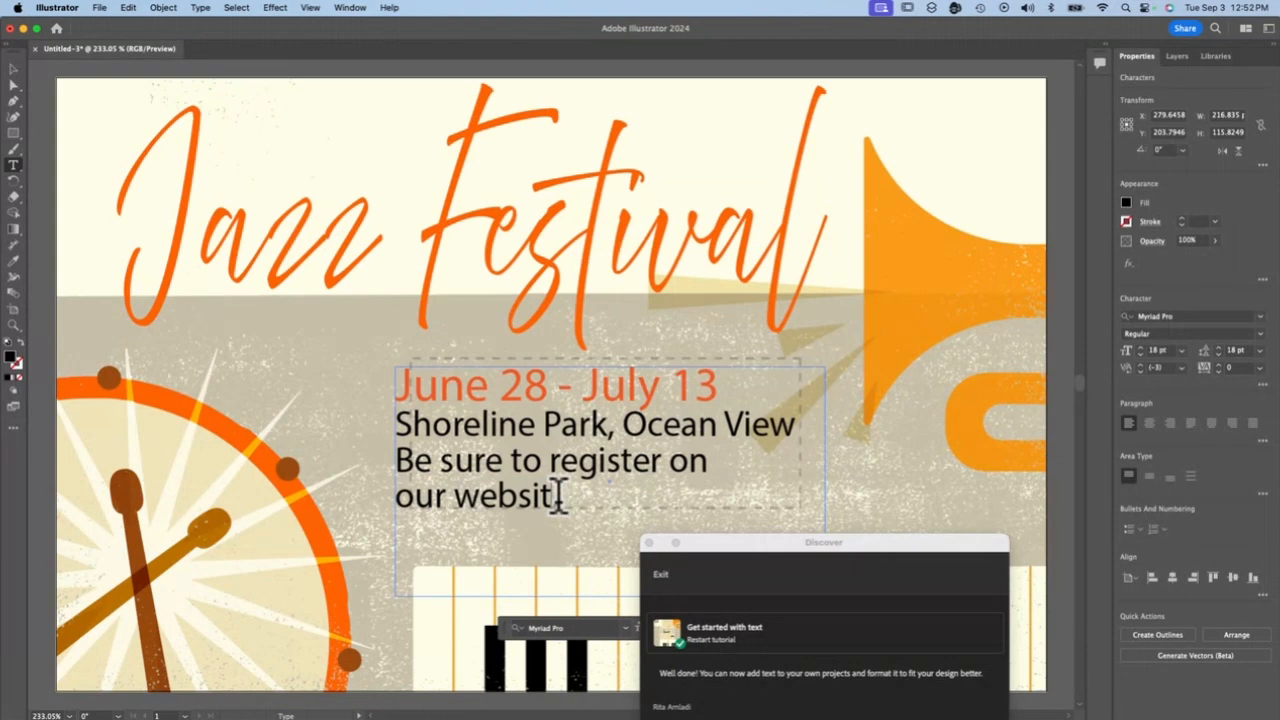
type("e.")
type("!")
Set the word "sure" in the registration sentence to the Italic style
double_click(474, 467)
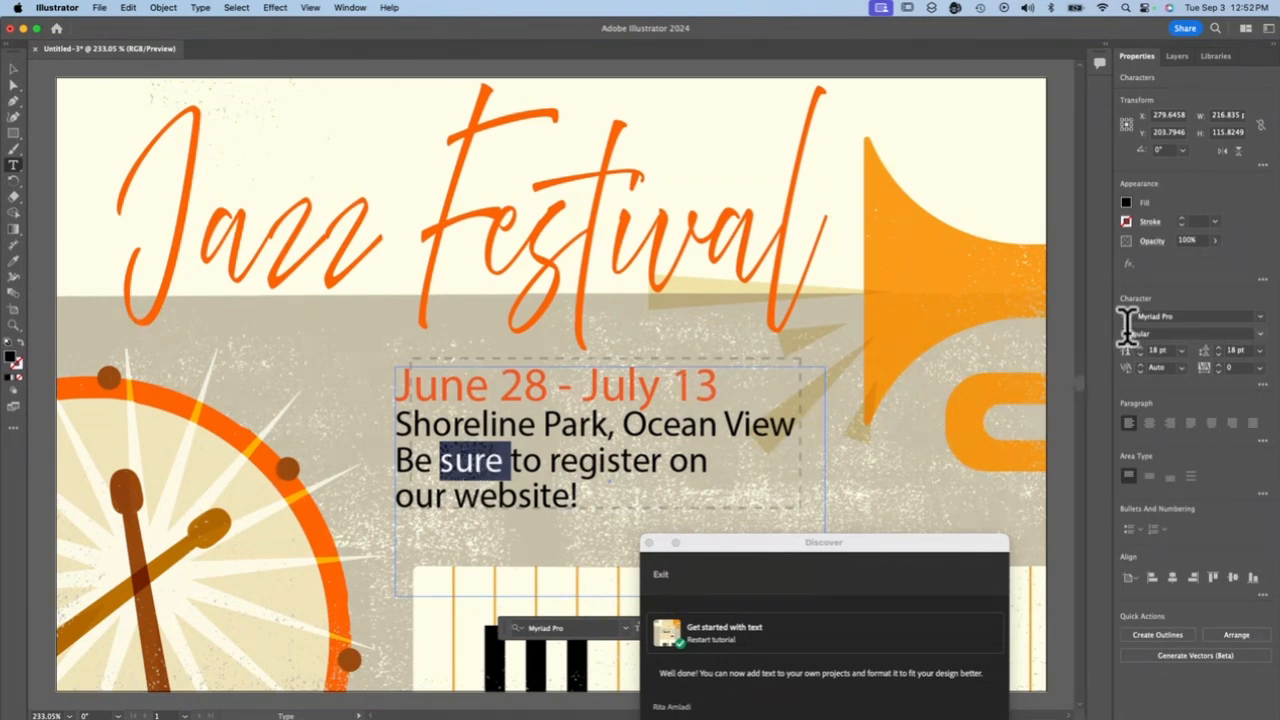
left_click(1258, 335)
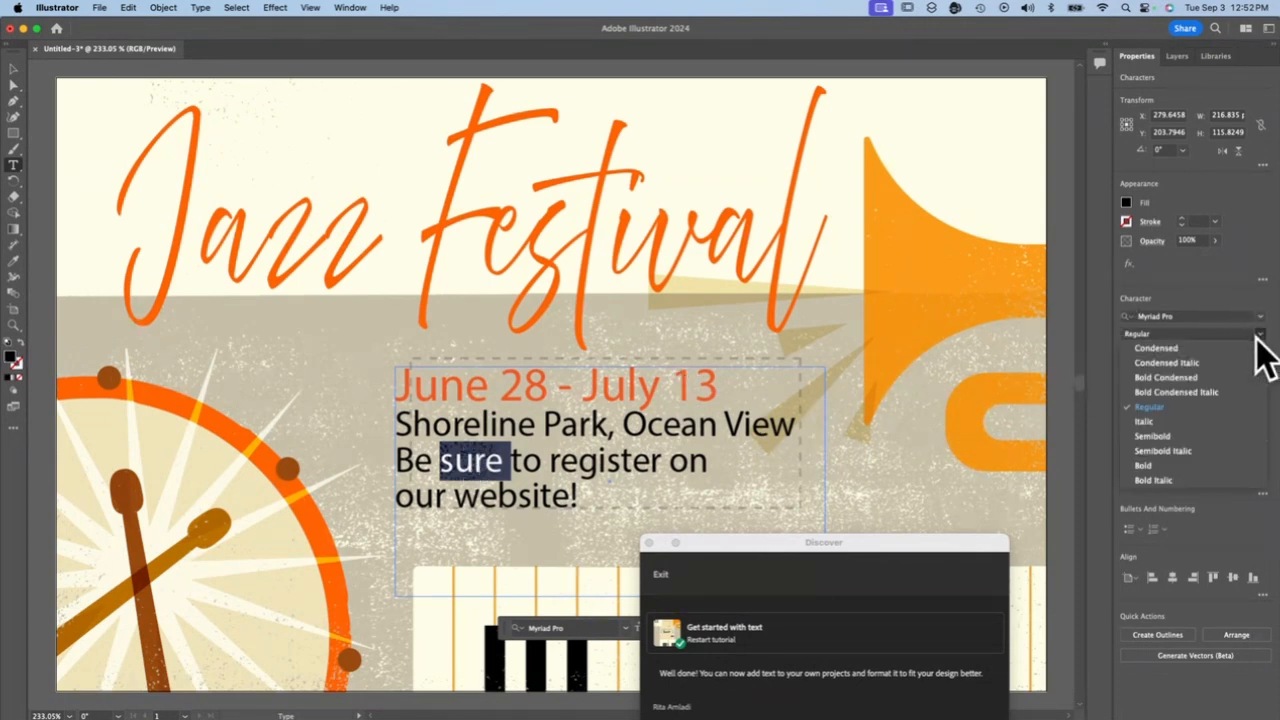
left_click(1166, 424)
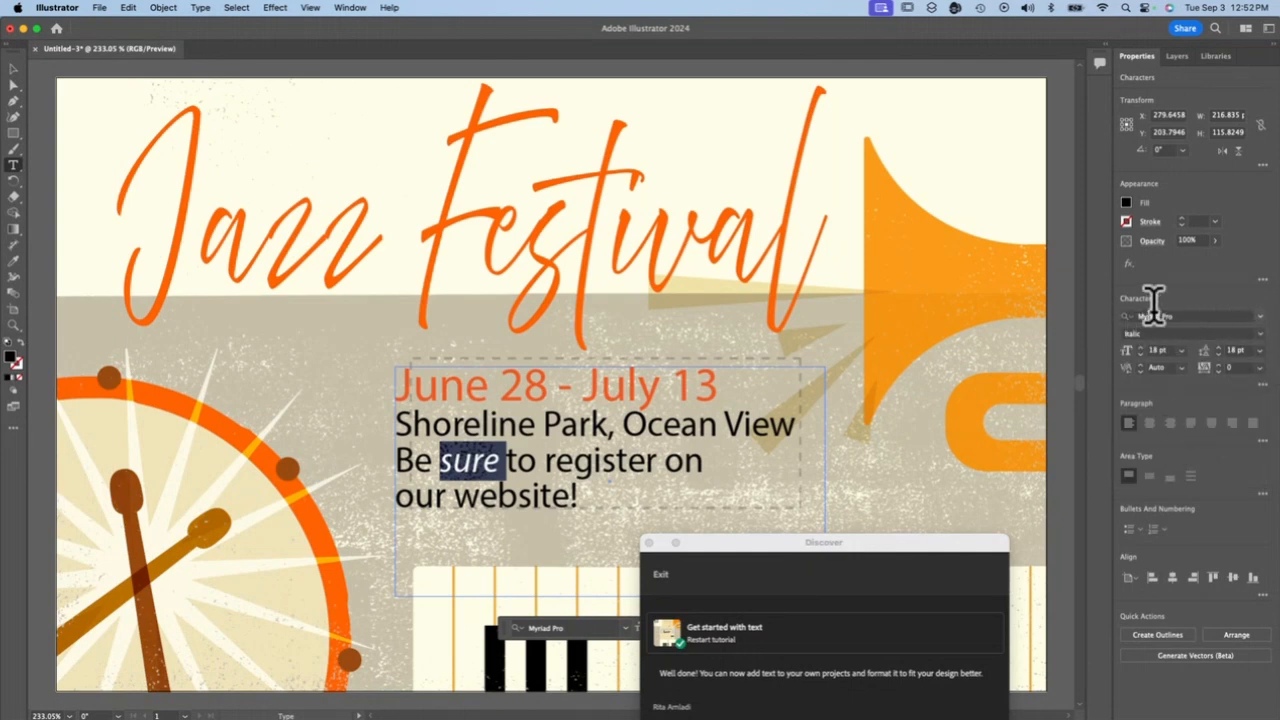
left_click(628, 497)
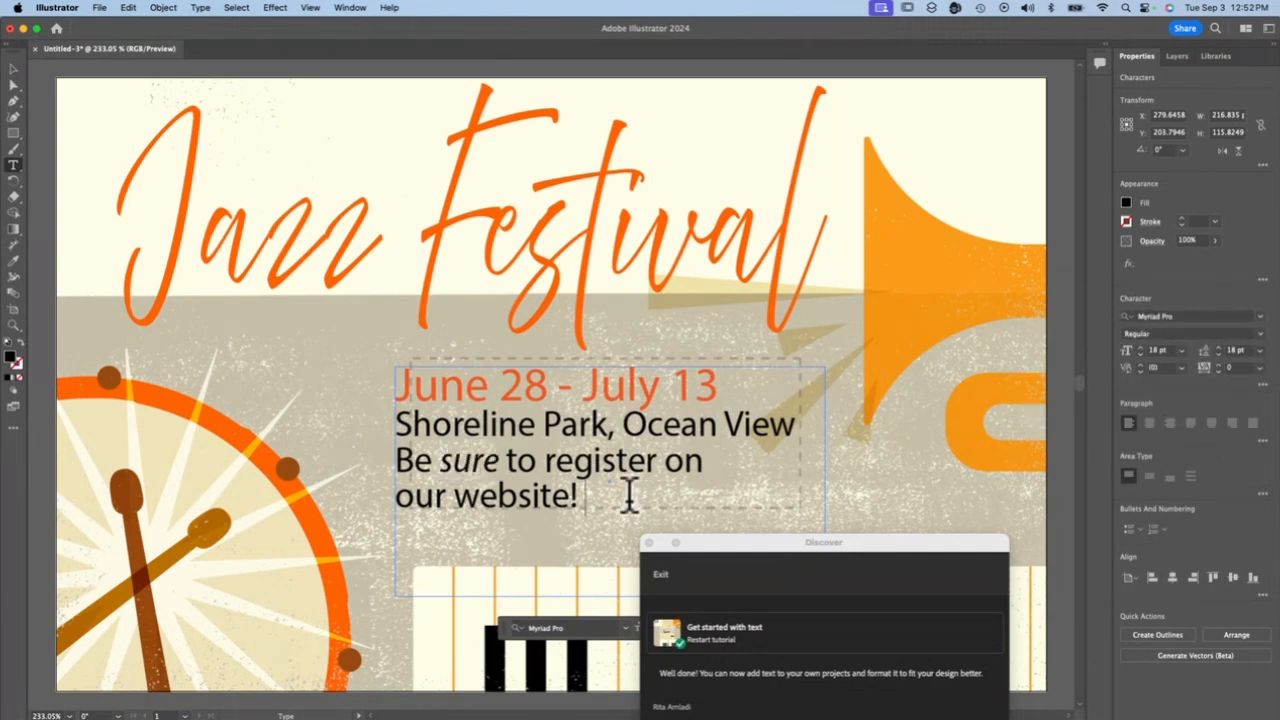
left_click_drag(723, 543, 1113, 516)
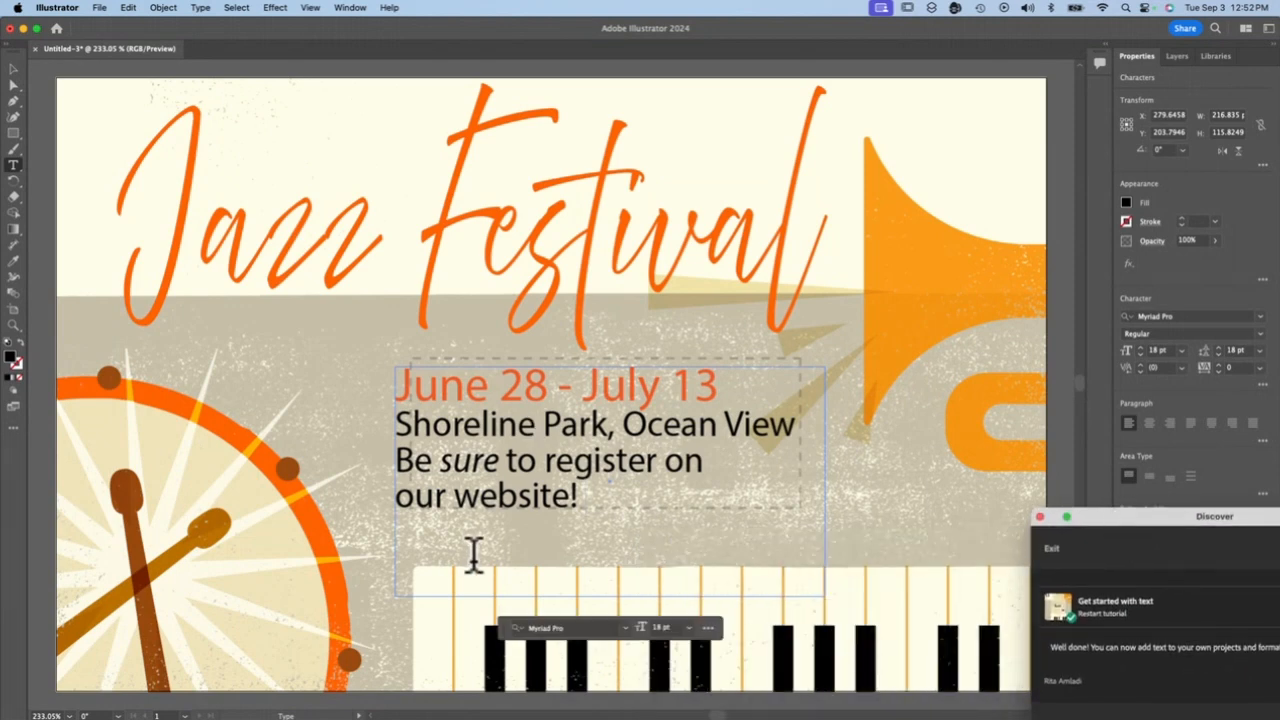
type("www.ja")
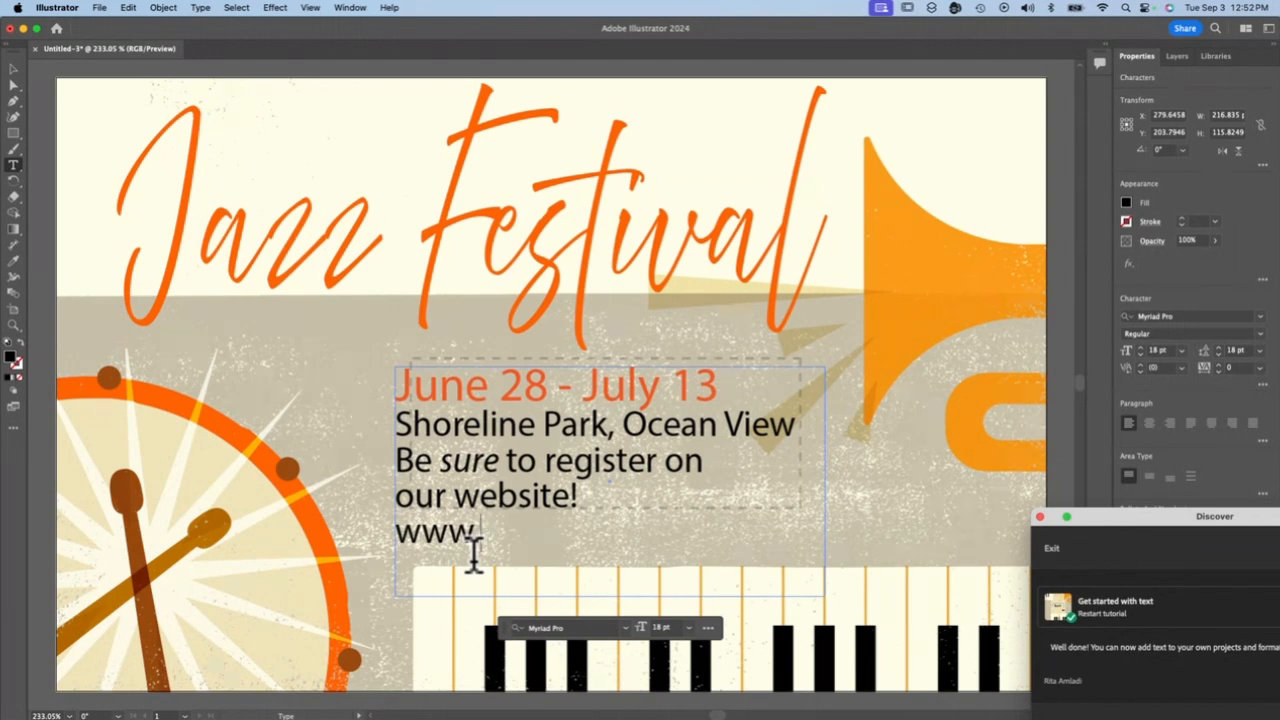
type("zzfesti")
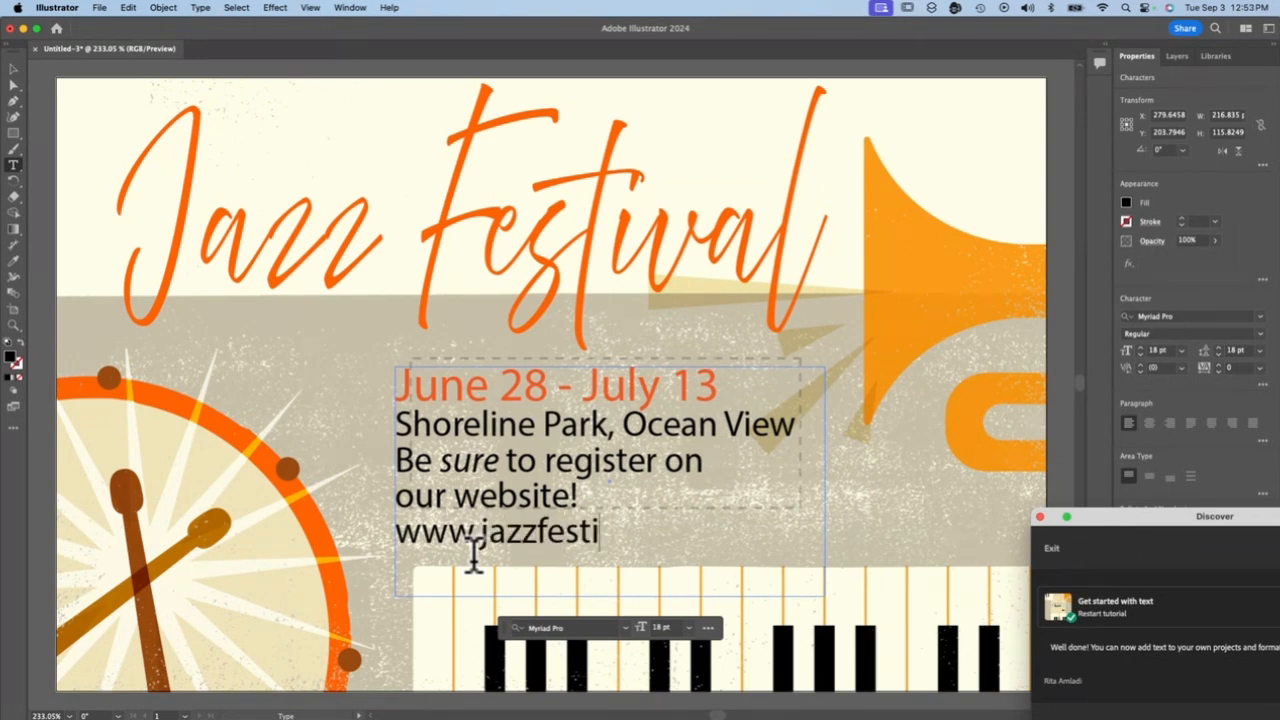
type("val.org")
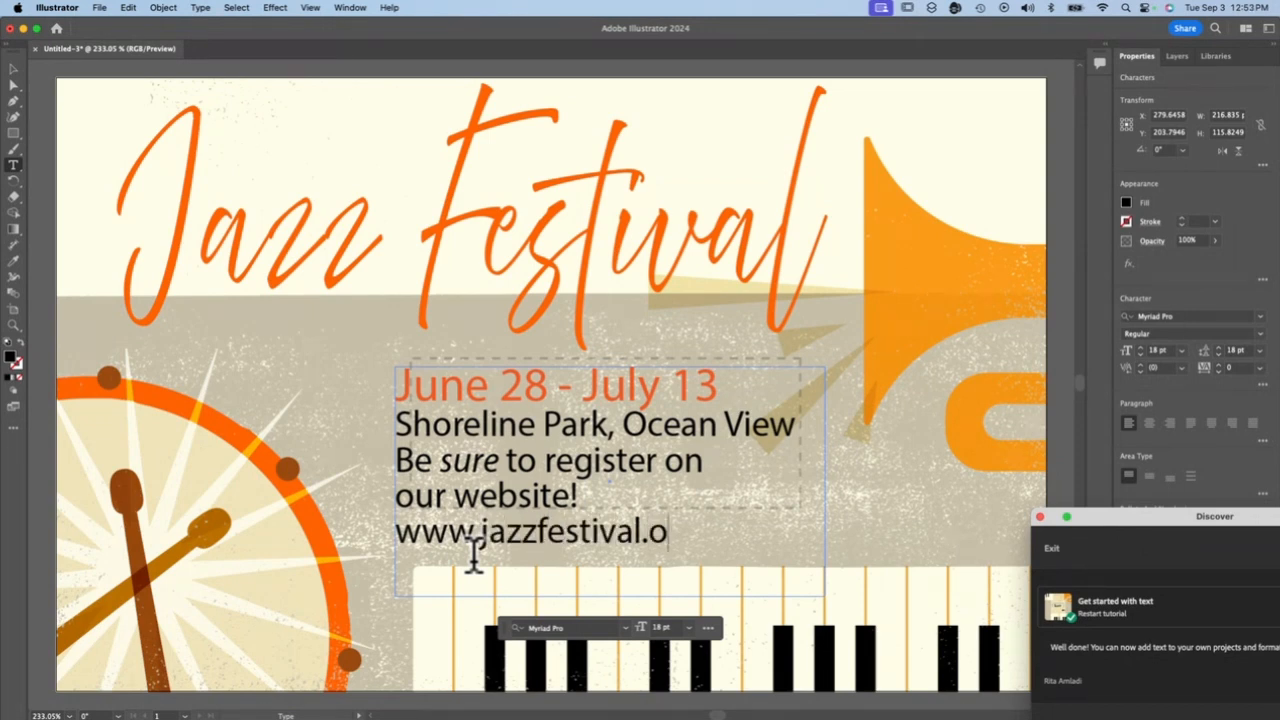
triple_click(446, 546)
left_click(1192, 334)
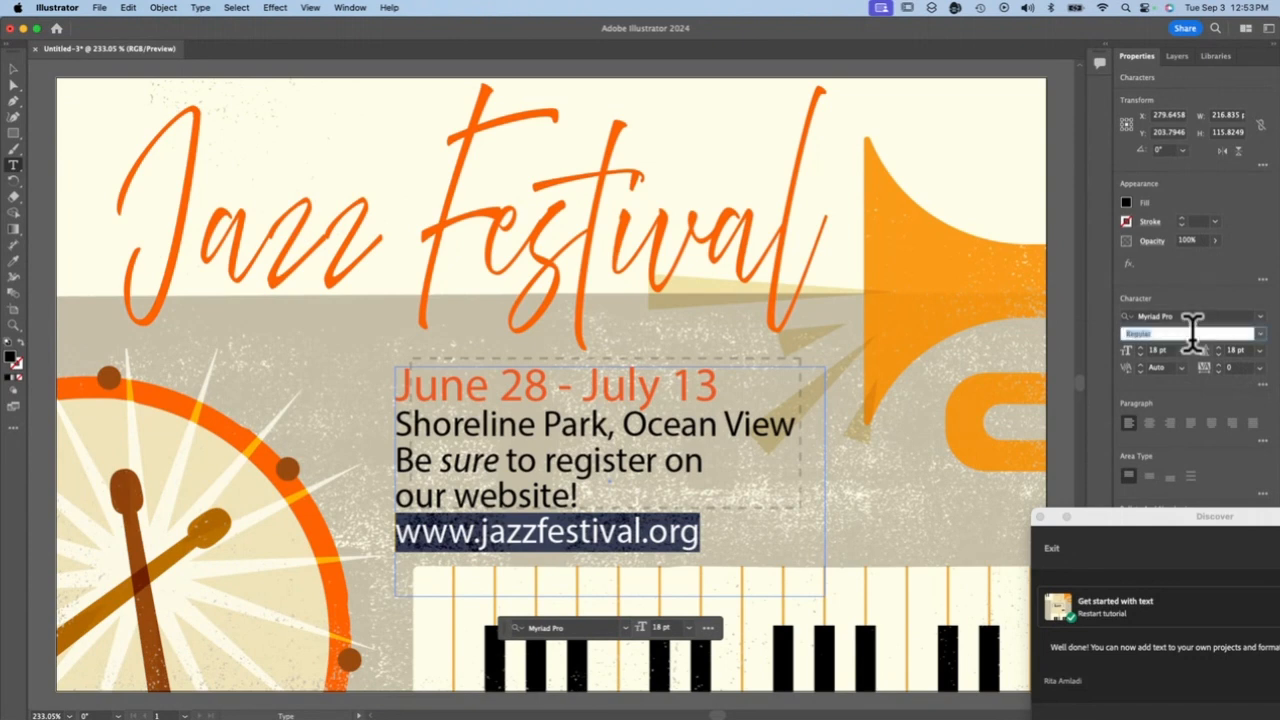
left_click(1262, 336)
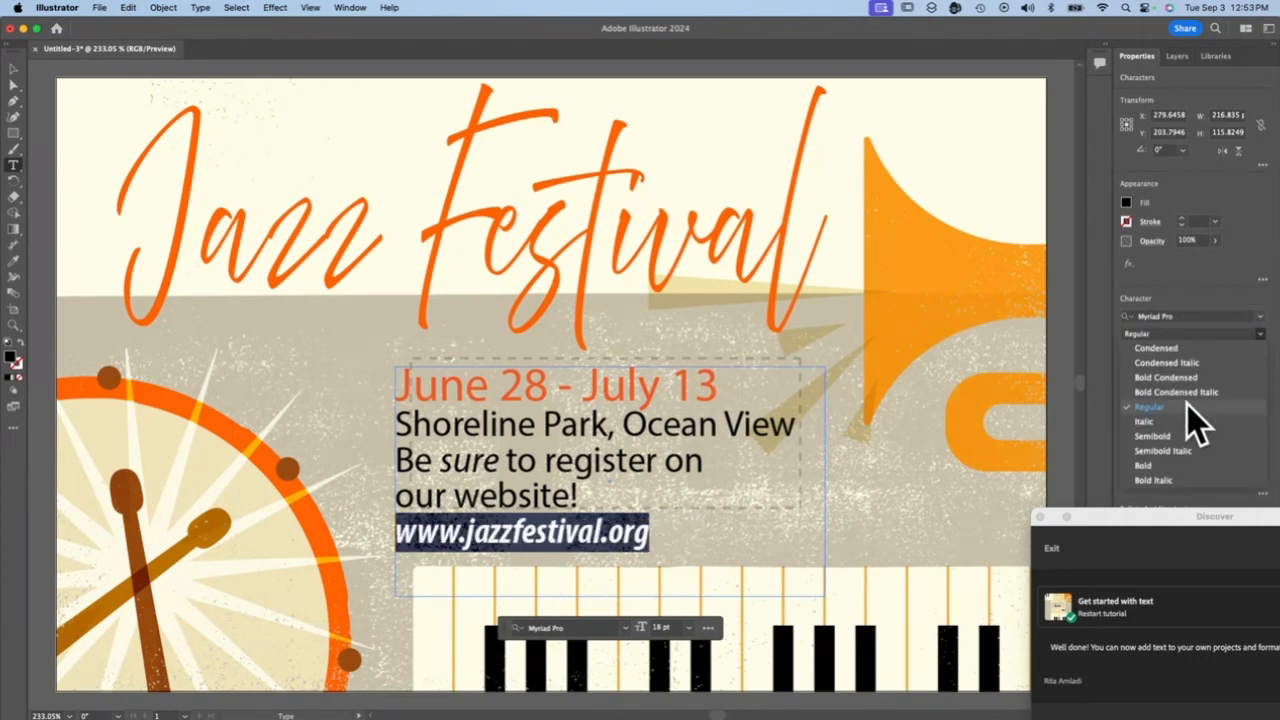
left_click(1172, 452)
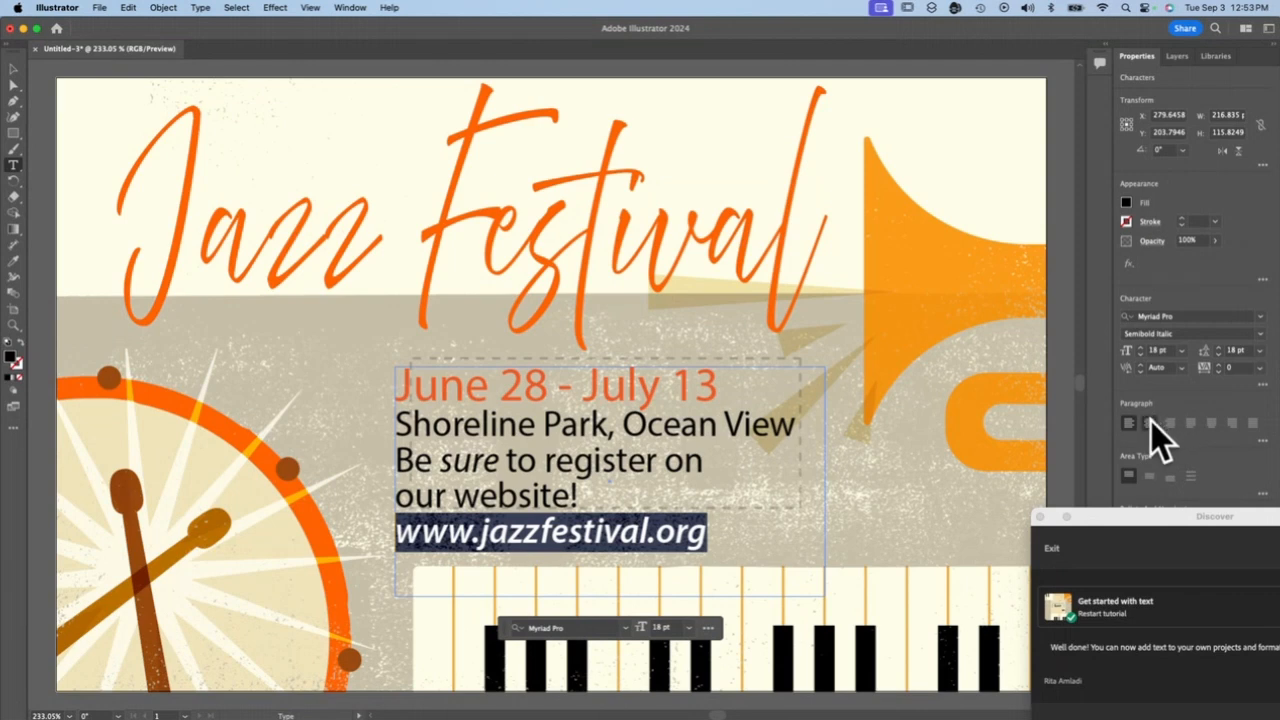
left_click(1151, 421)
left_click(614, 500)
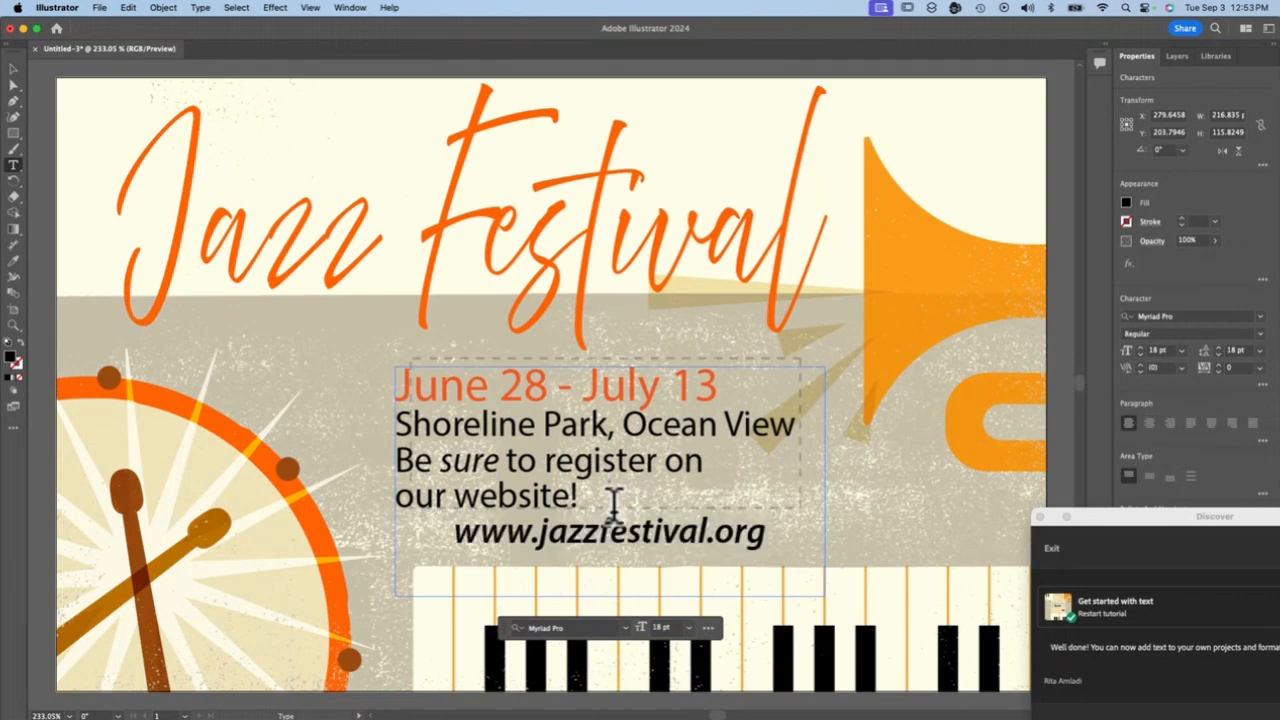
scroll(690, 515, "left", 2)
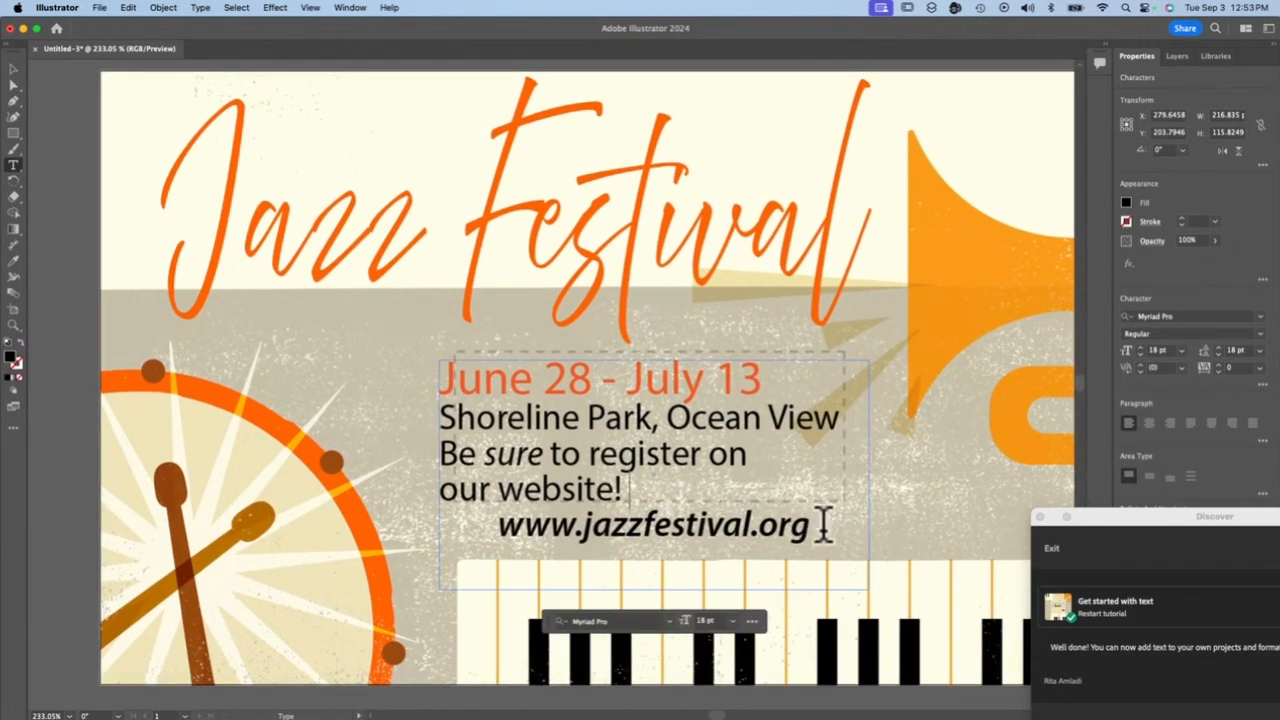
left_click_drag(823, 523, 423, 486)
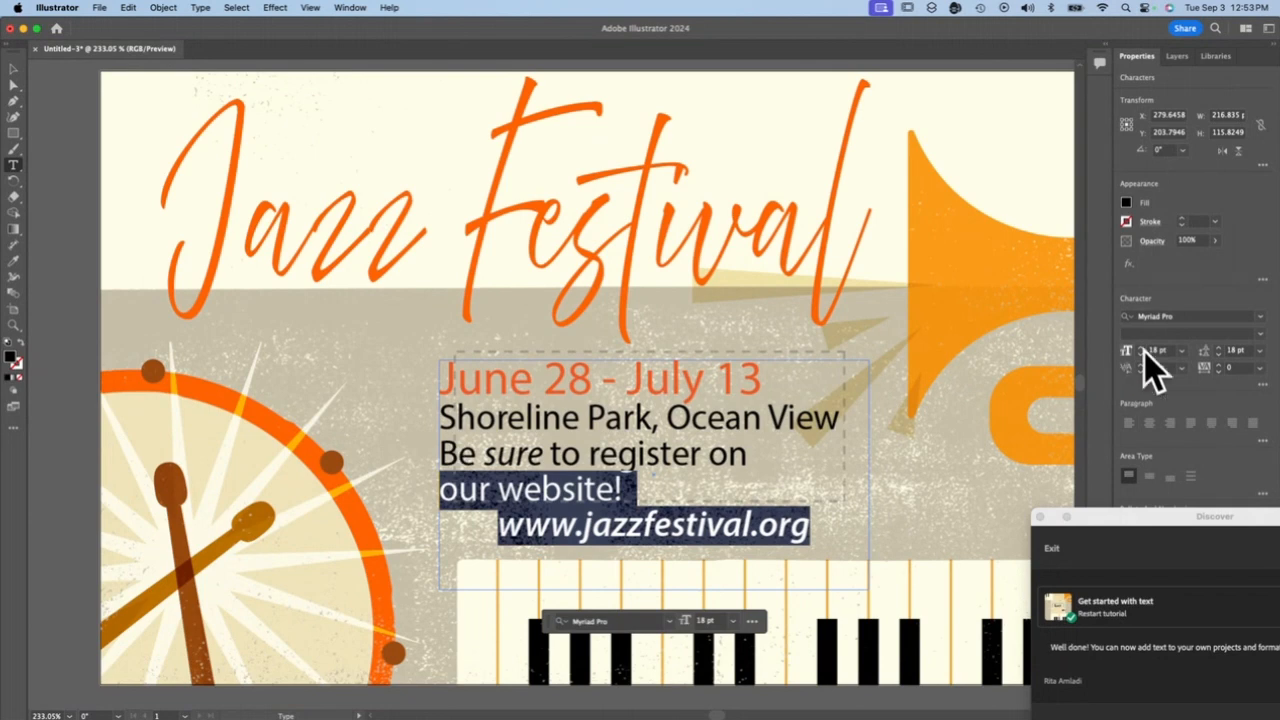
left_click(1259, 351)
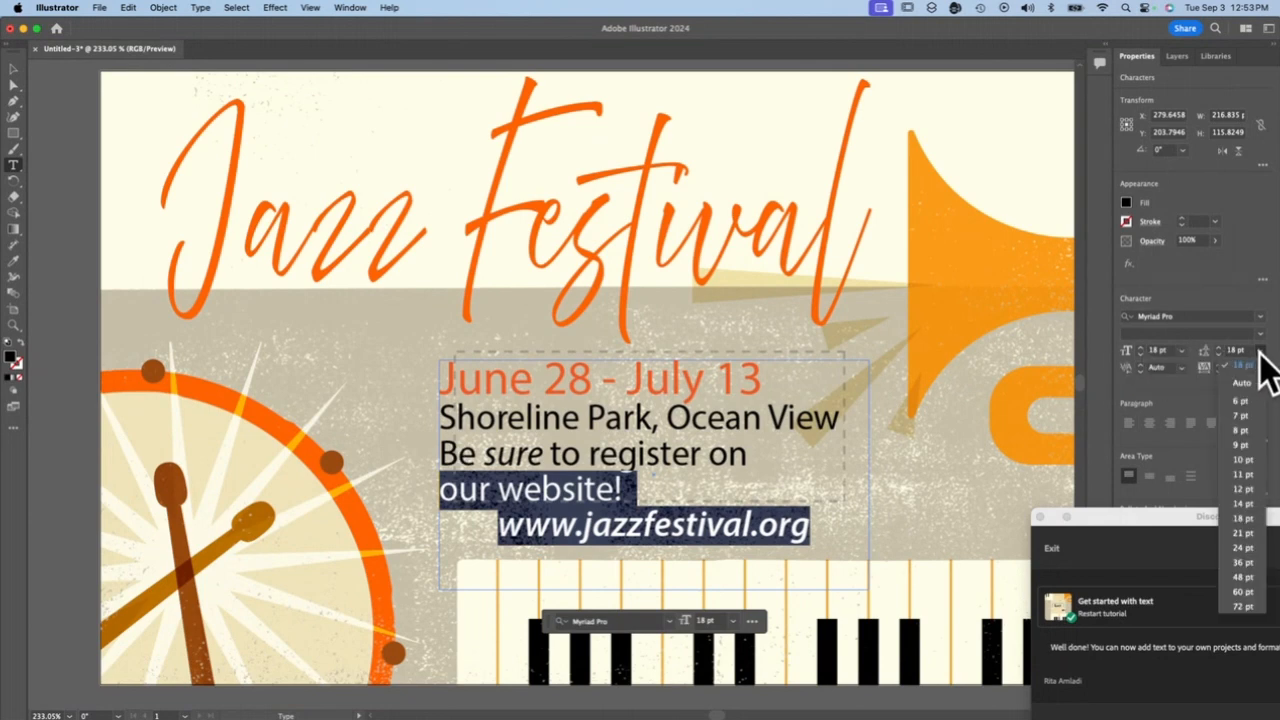
left_click(1245, 548)
left_click(499, 560)
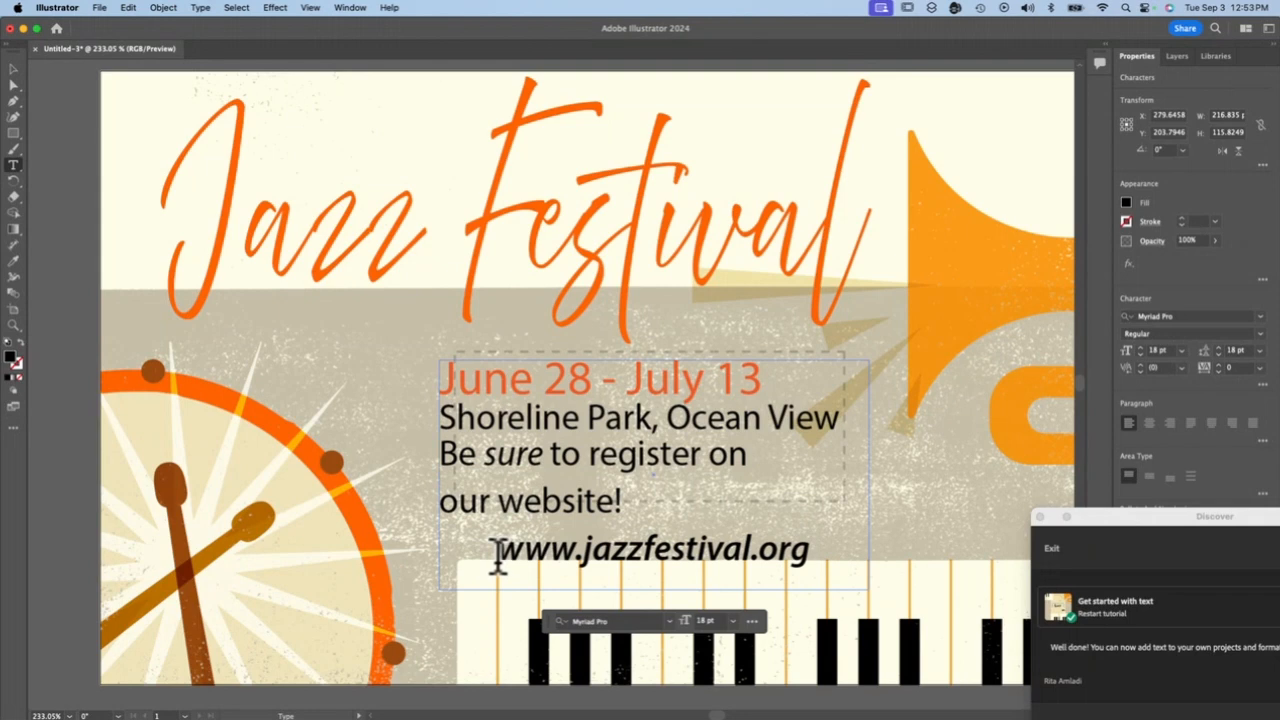
left_click_drag(499, 560, 822, 560)
left_click(848, 533)
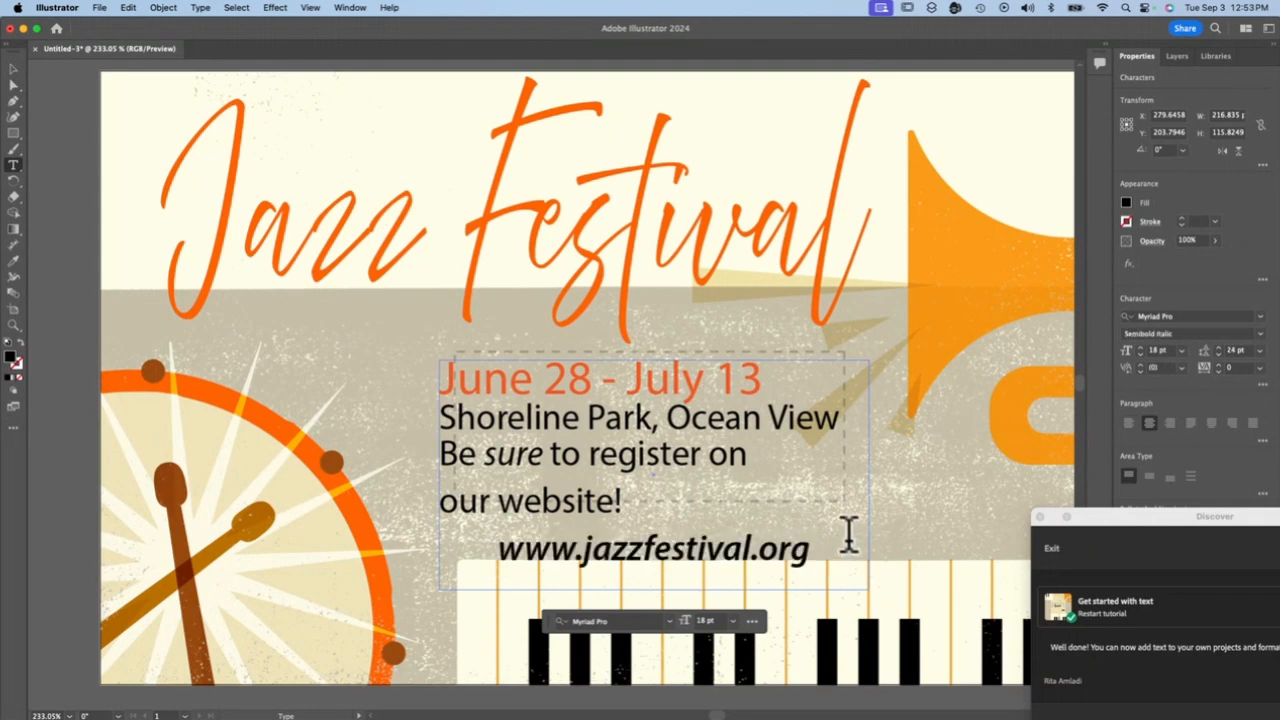
triple_click(624, 552)
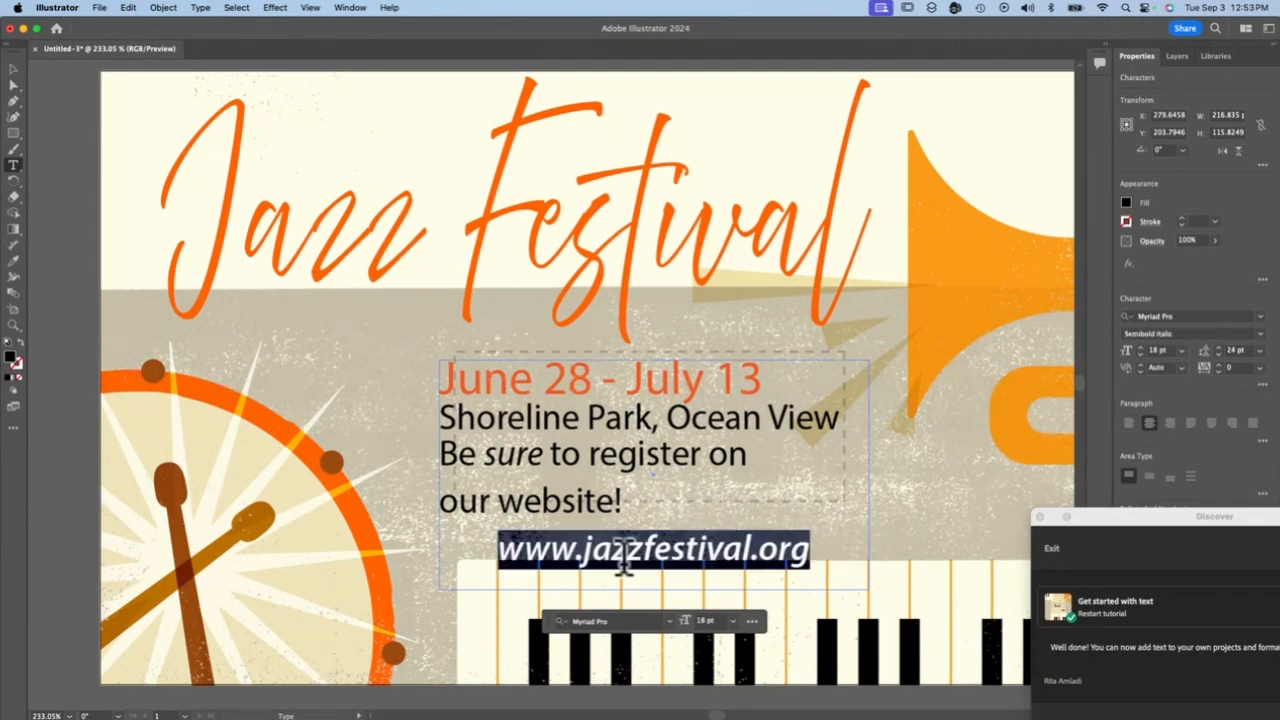
left_click(1259, 316)
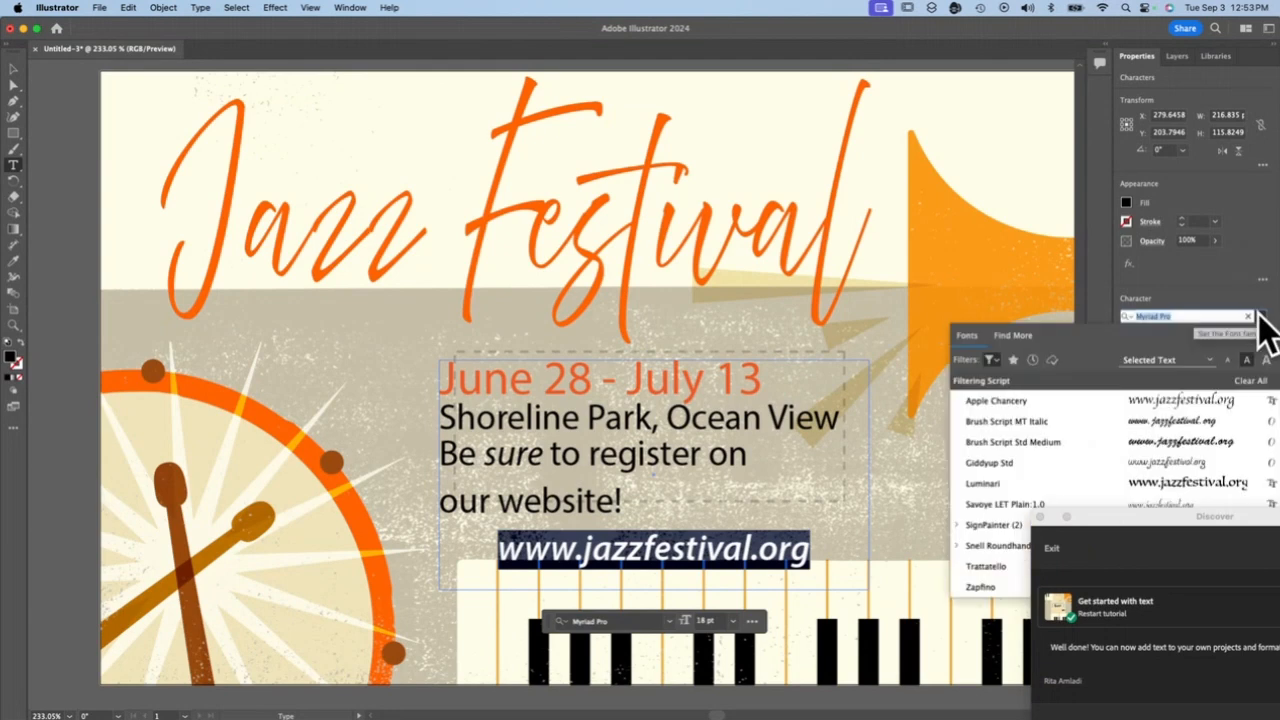
left_click(990, 359)
left_click(860, 430)
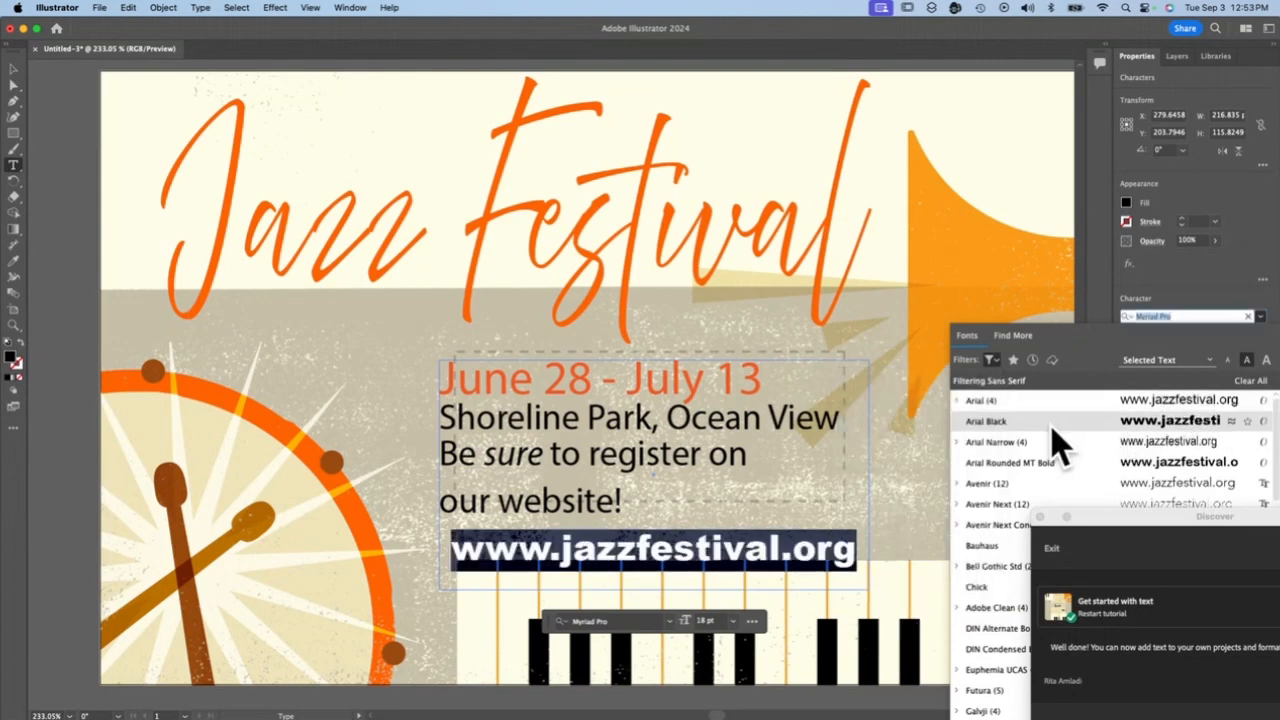
key("Escape")
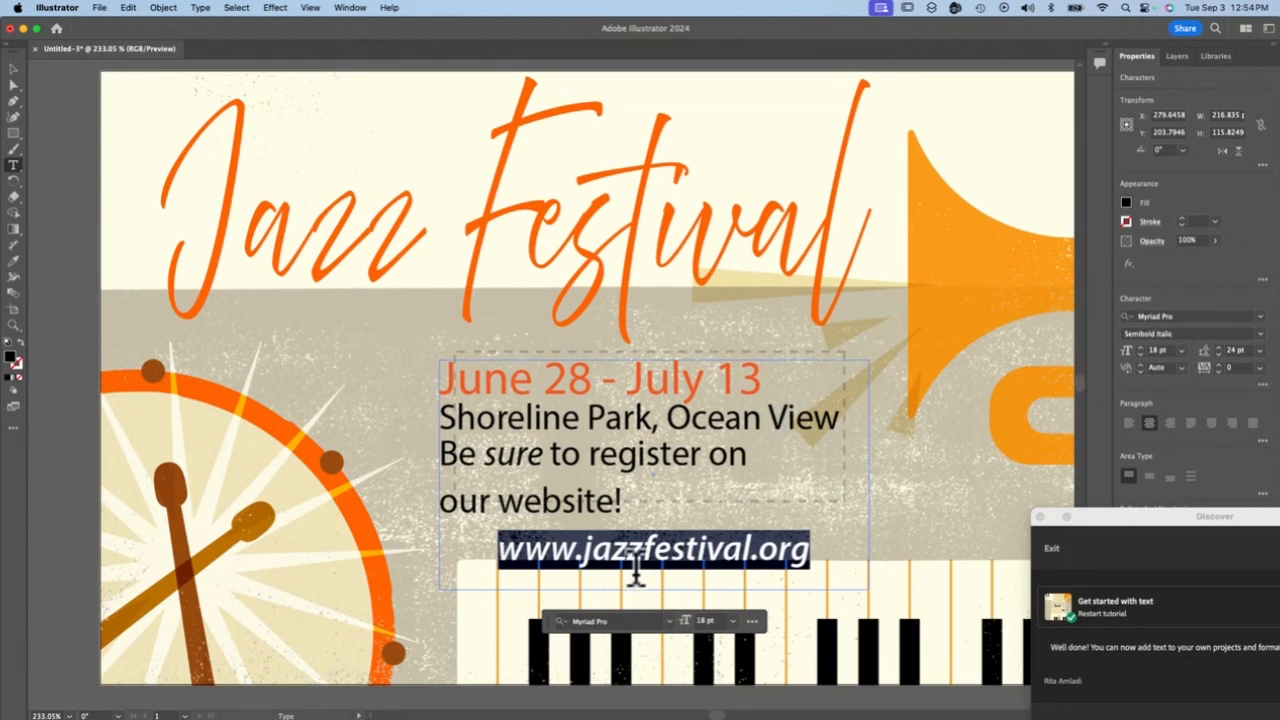
left_click(1128, 222)
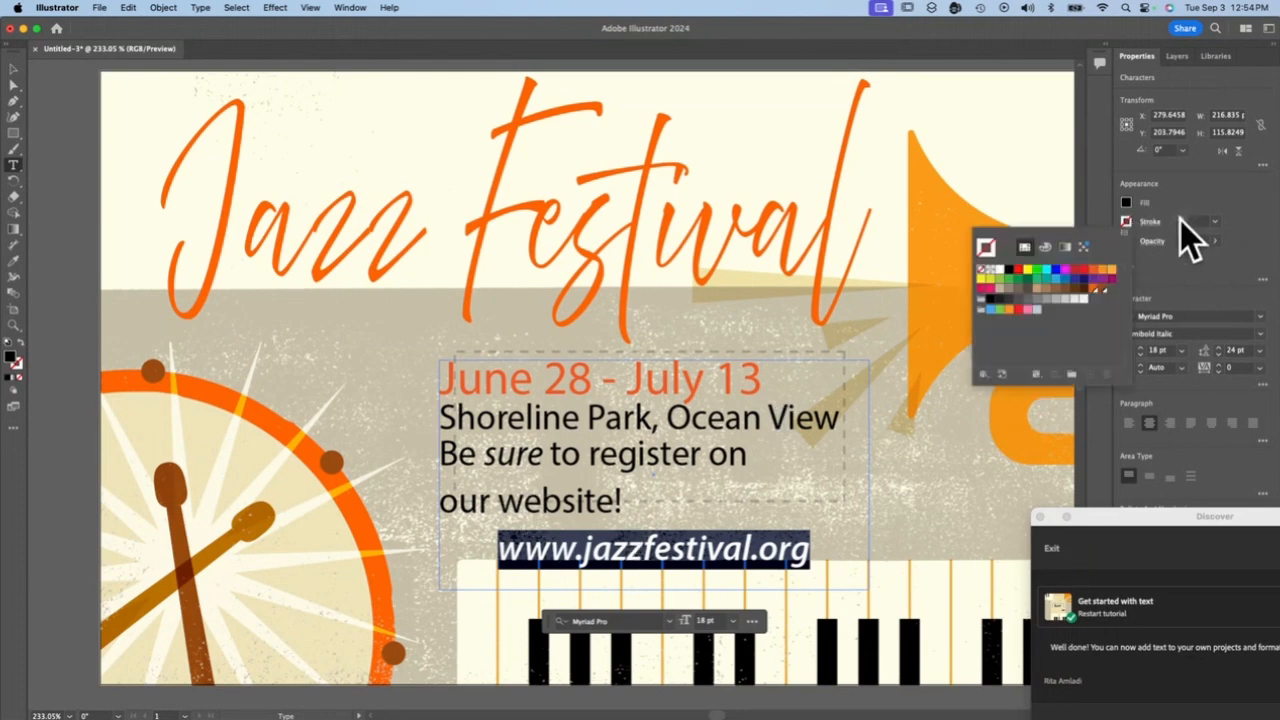
left_click(1180, 219)
left_click(980, 459)
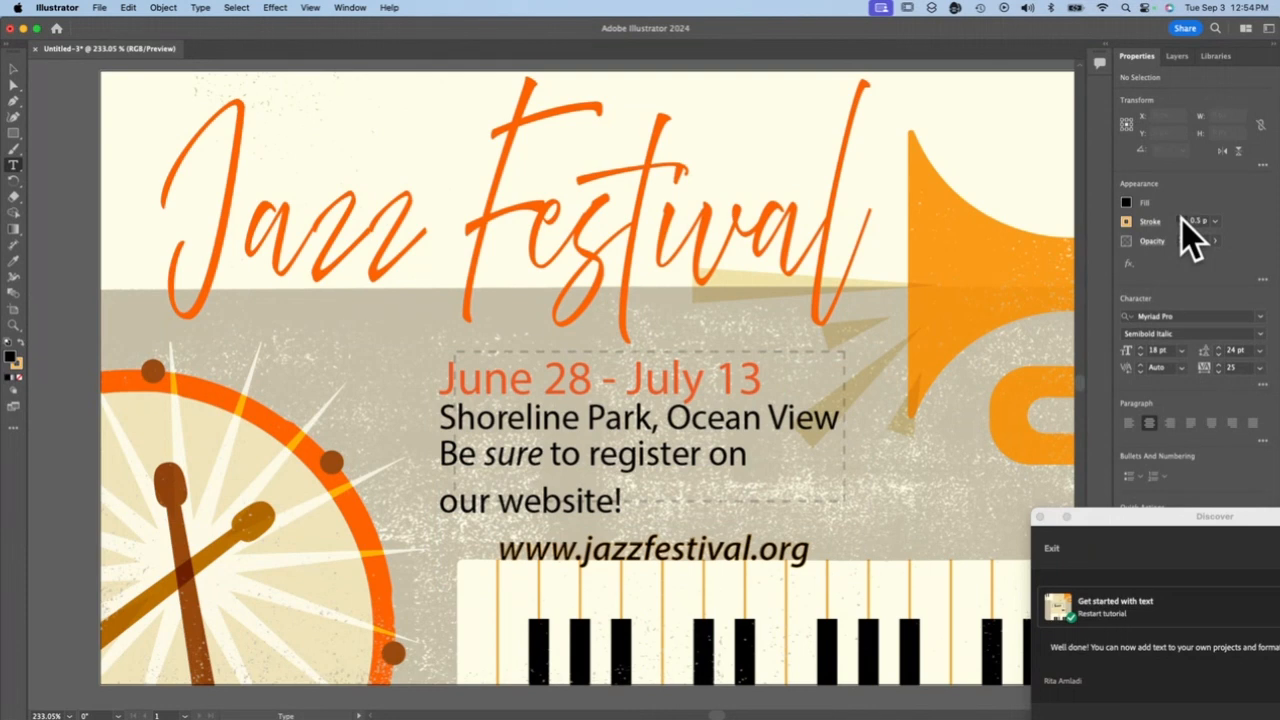
triple_click(631, 550)
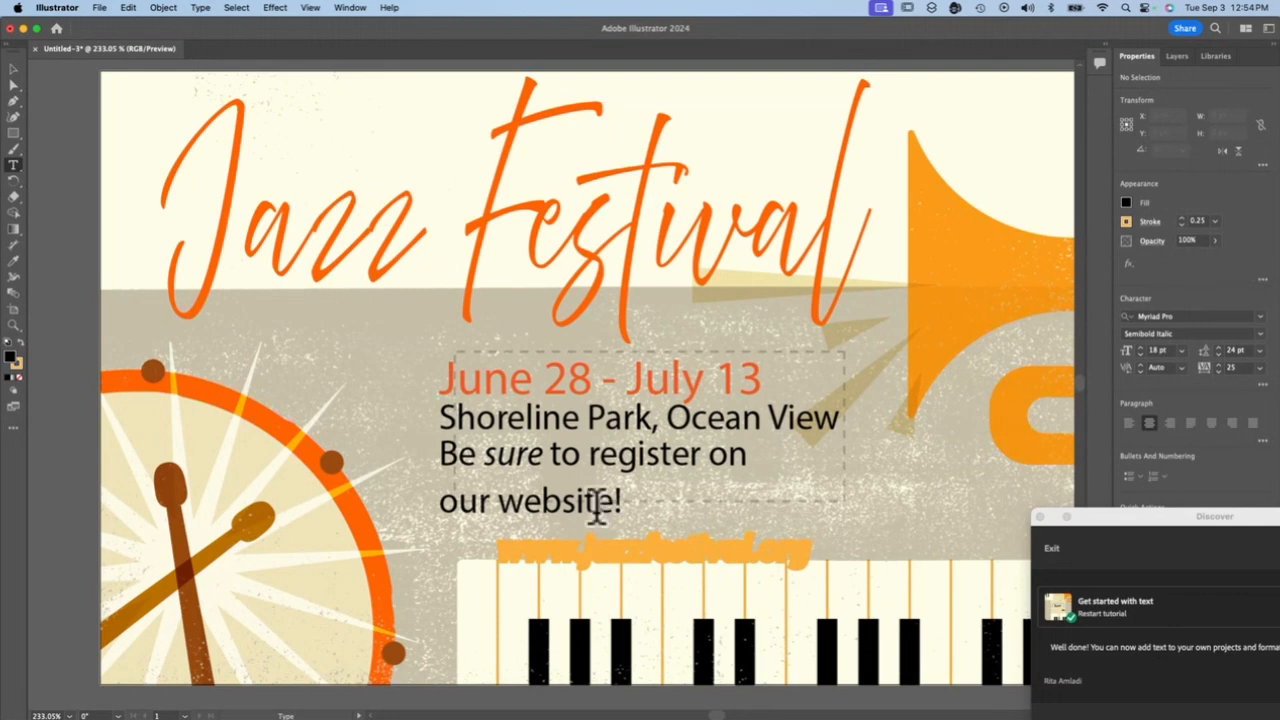
left_click(610, 545)
triple_click(610, 545)
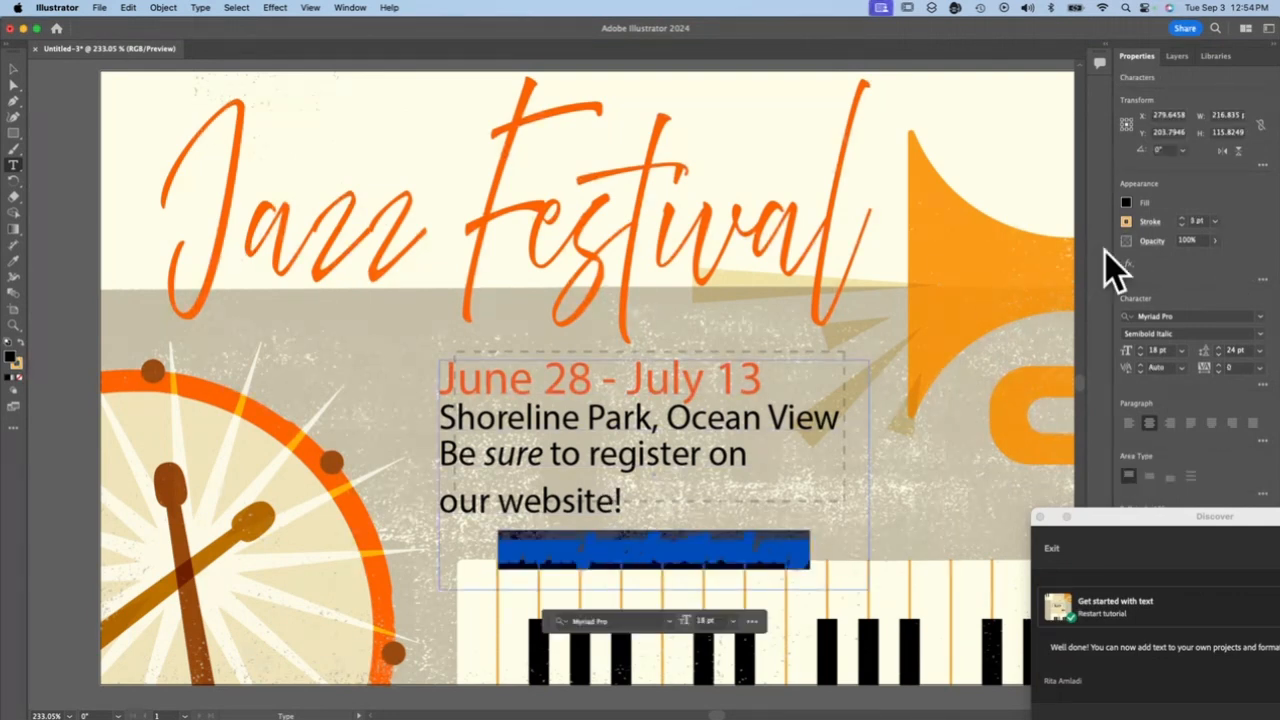
left_click(1126, 222)
left_click(984, 269)
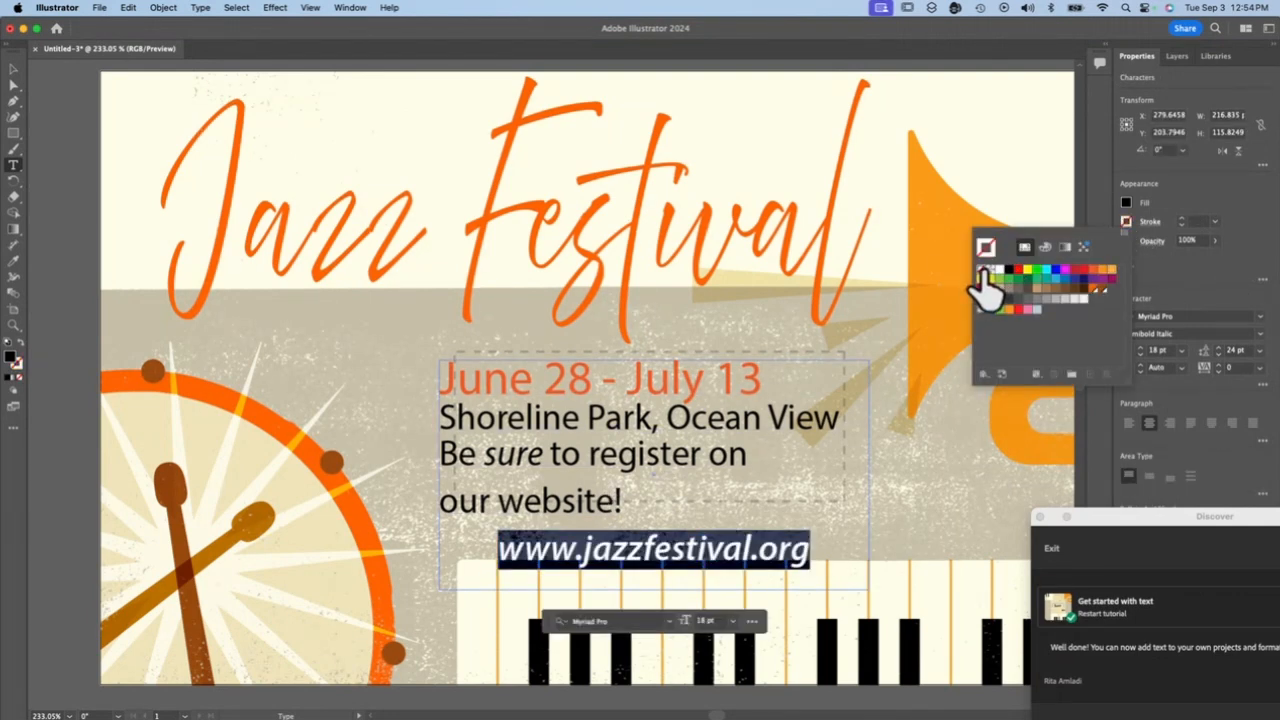
left_click(975, 530, "super")
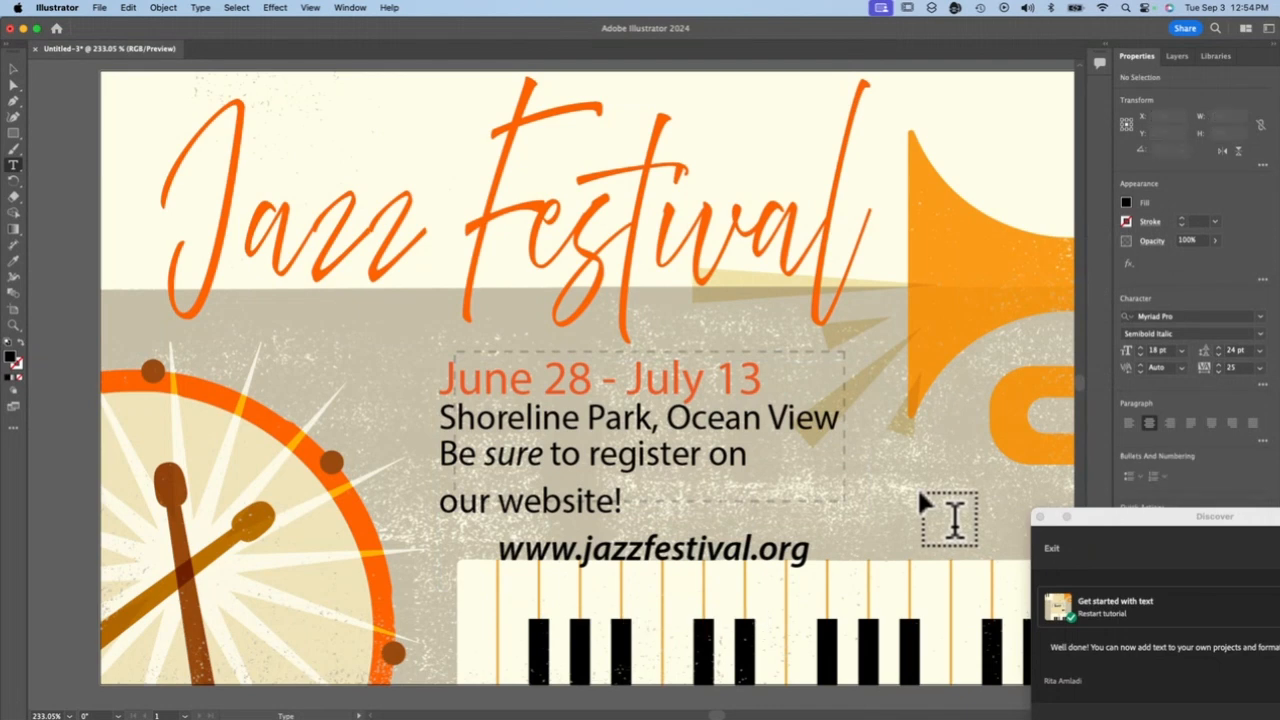
triple_click(683, 545)
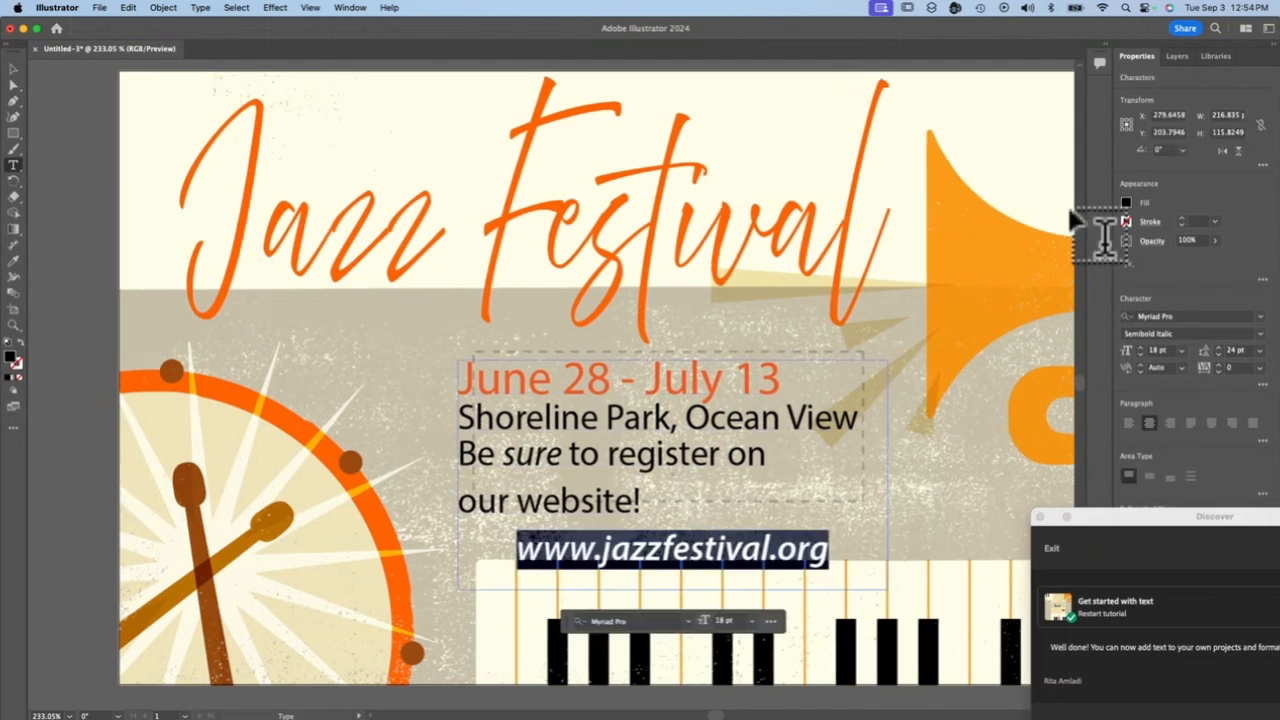
left_click(1127, 204)
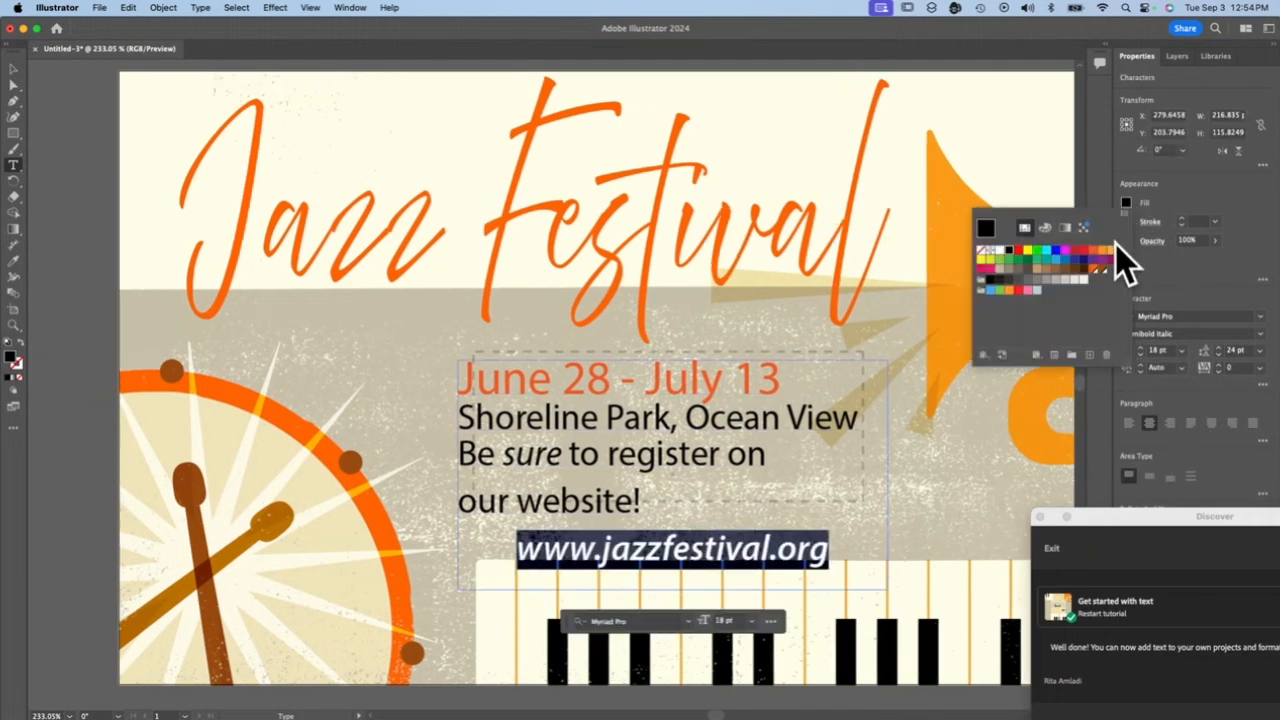
left_click(1111, 249)
left_click(974, 526)
left_click(978, 494, "super")
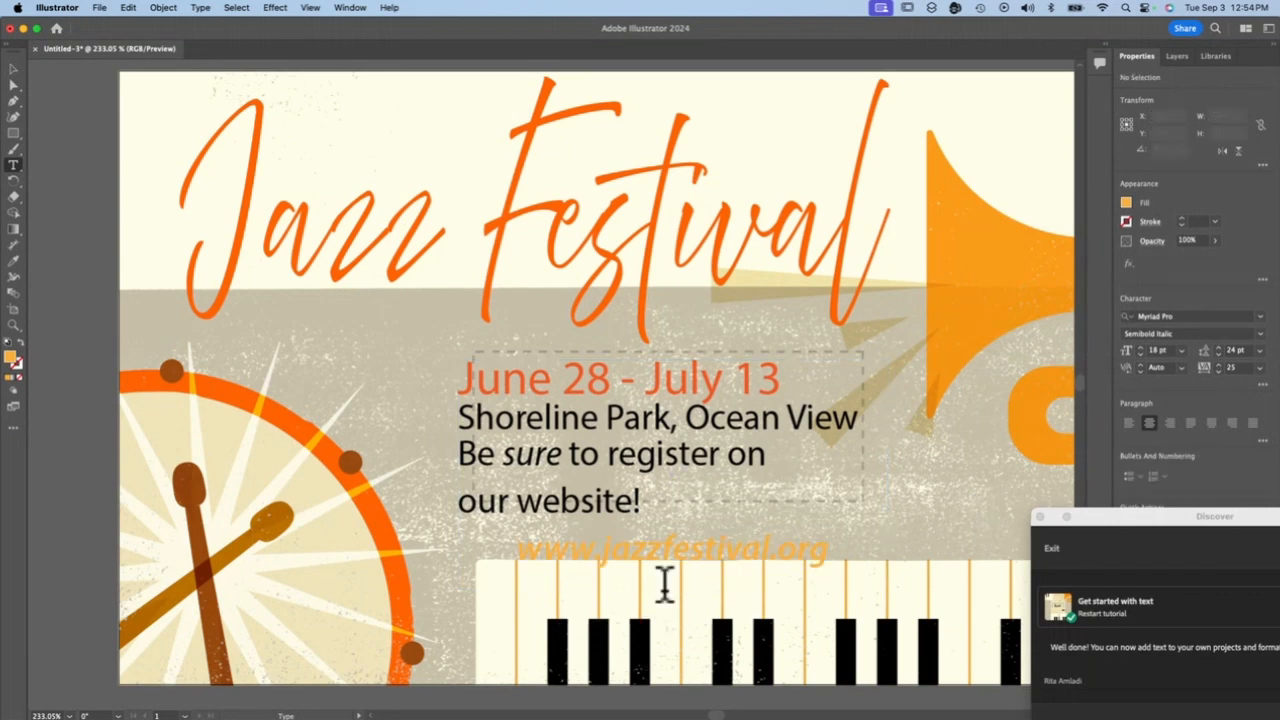
triple_click(682, 548)
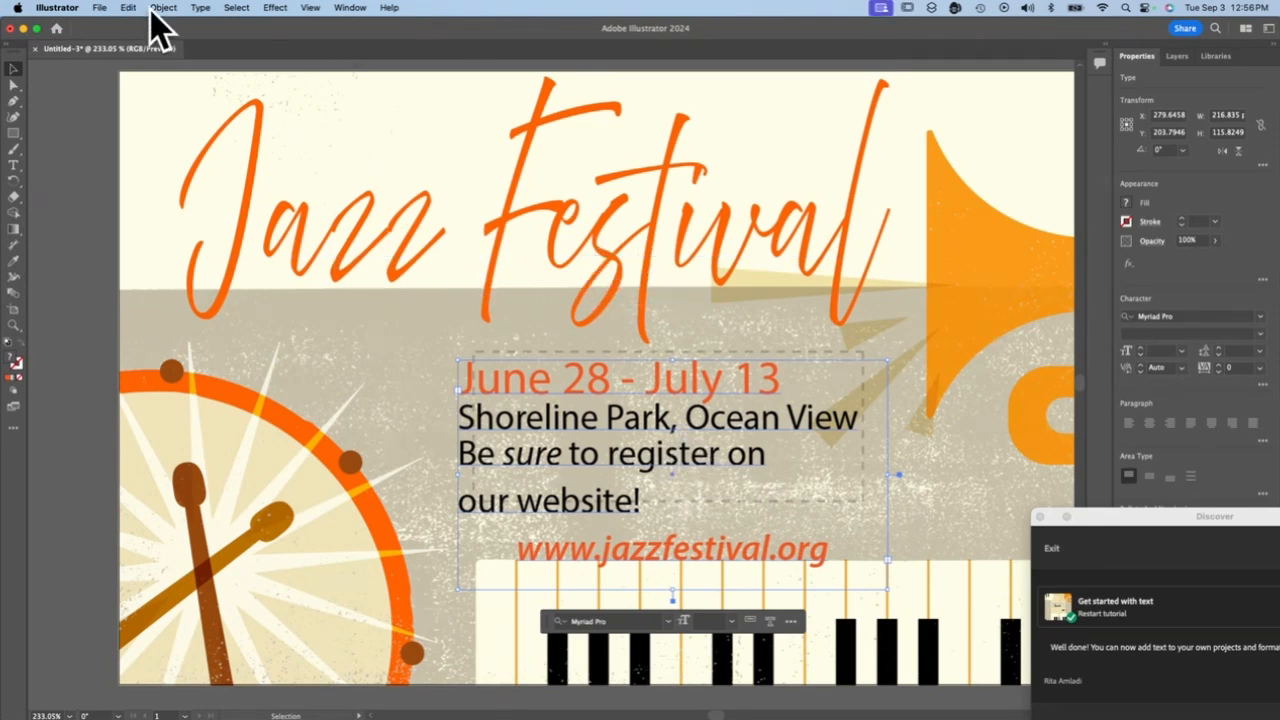
Start saving the poster on the computer under a new name, "texttutorial-" followed by the author's surname
left_click(100, 8)
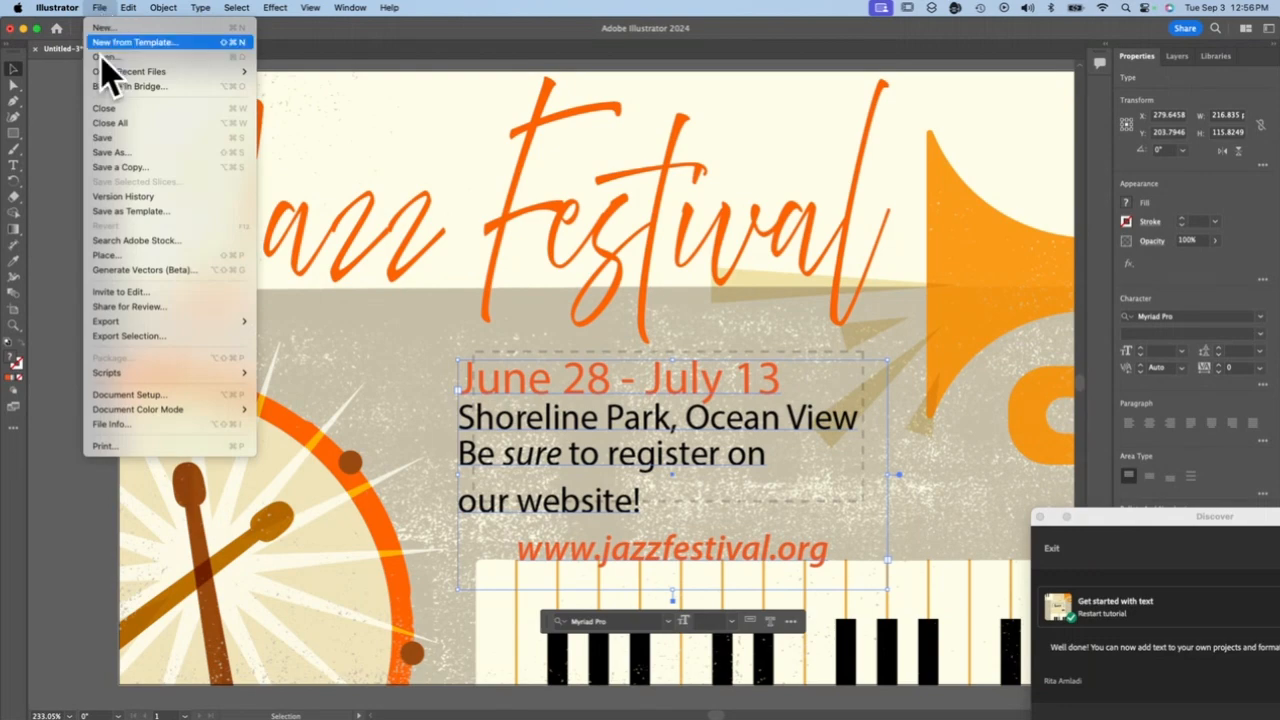
left_click(148, 155)
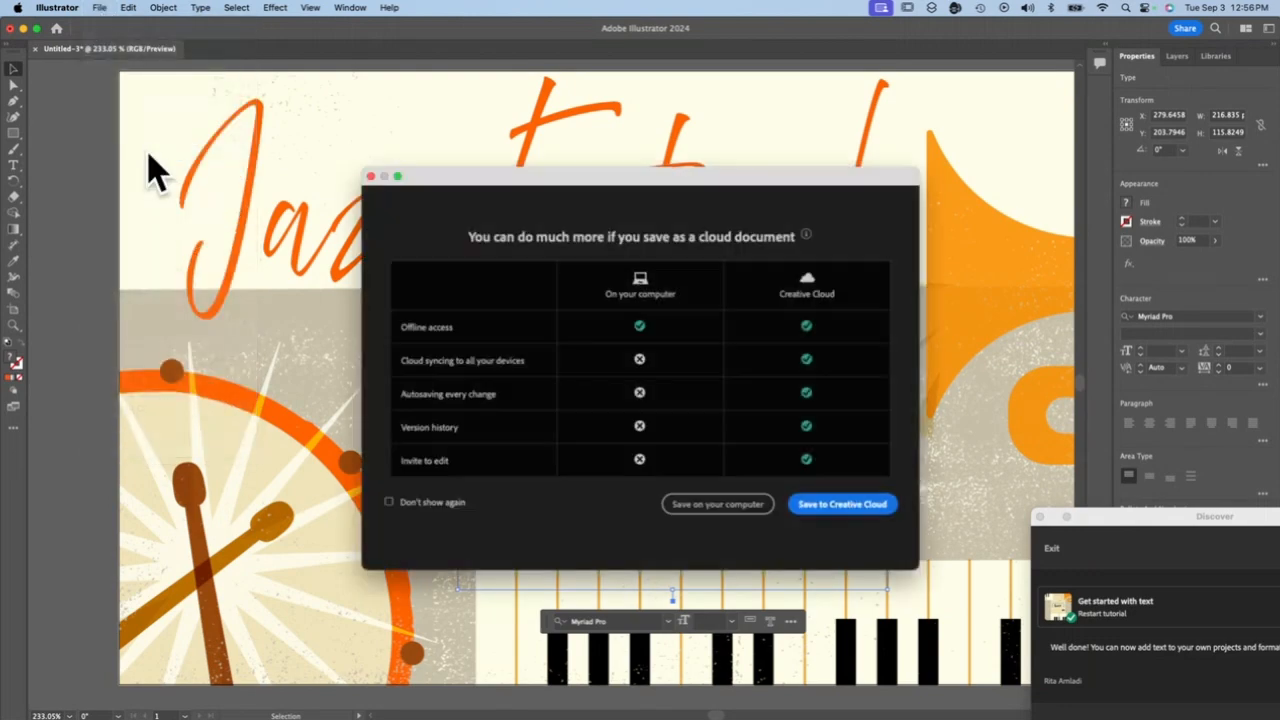
left_click(702, 505)
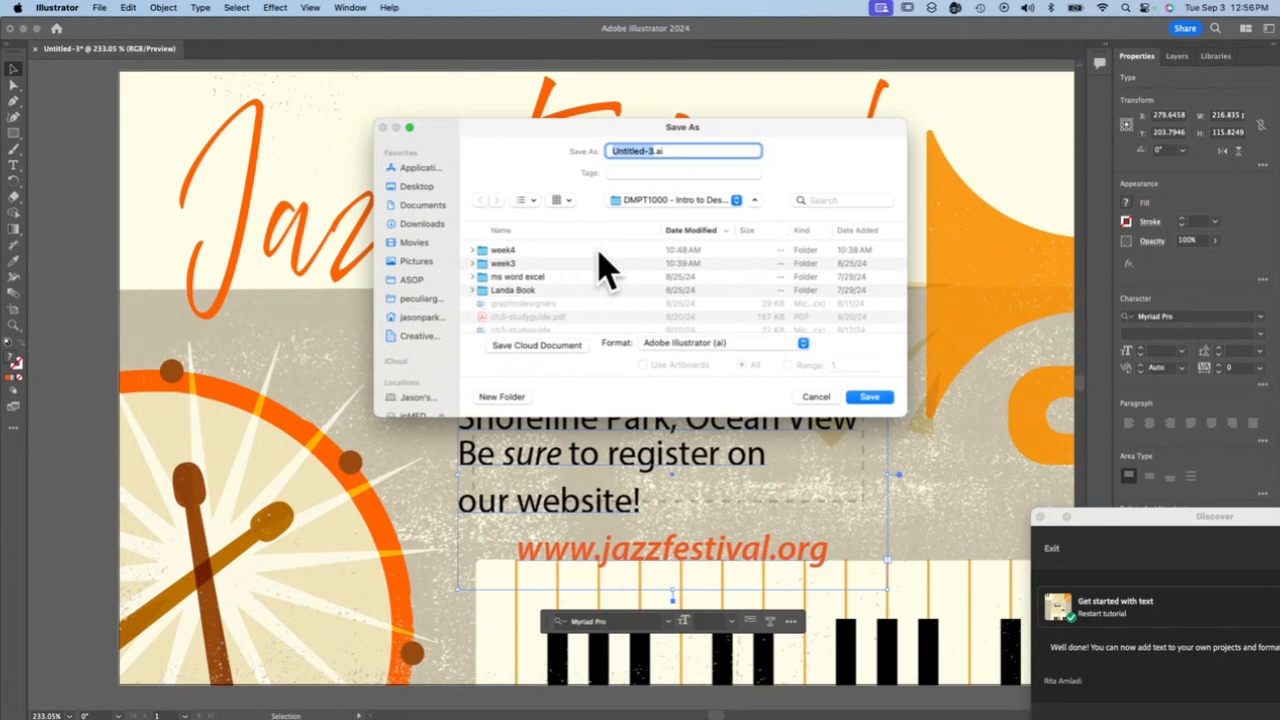
type("texttutorial-parkesr")
key("Tab")
Set the format to Adobe PDF and save the poster to the Desktop with the [Illustrator Default] (Modified) preset options
left_click(749, 342)
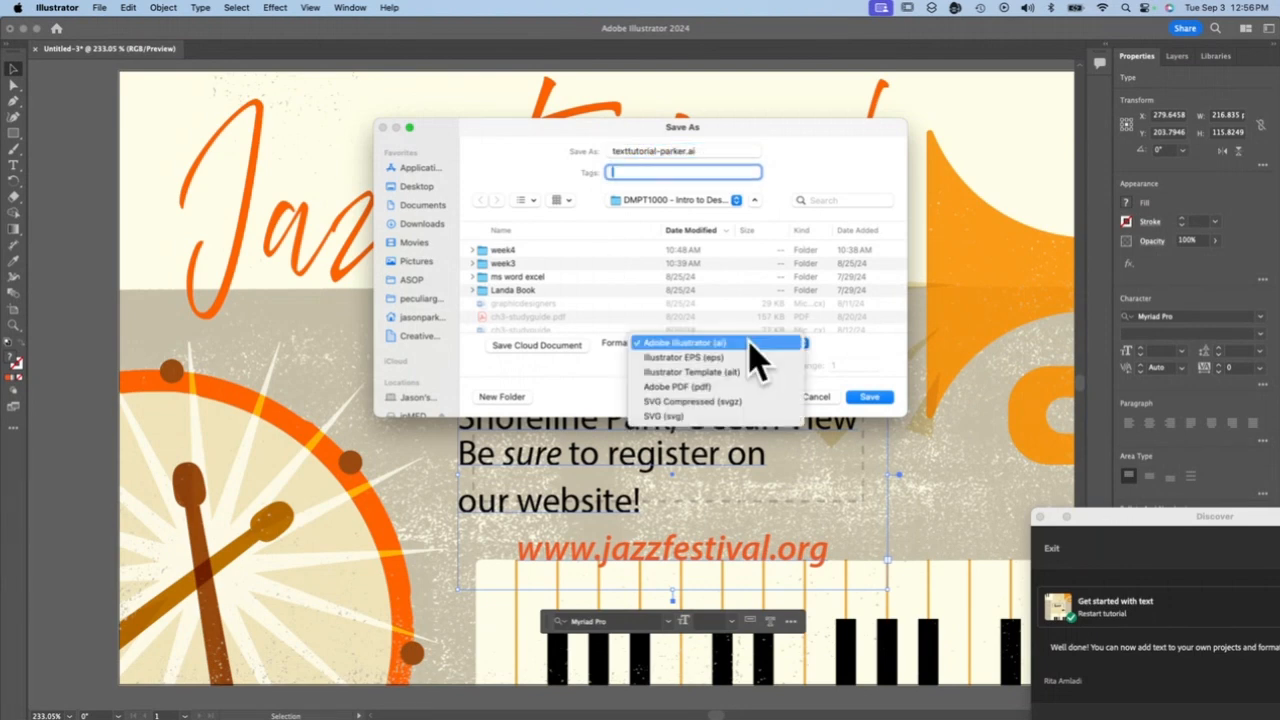
left_click(748, 387)
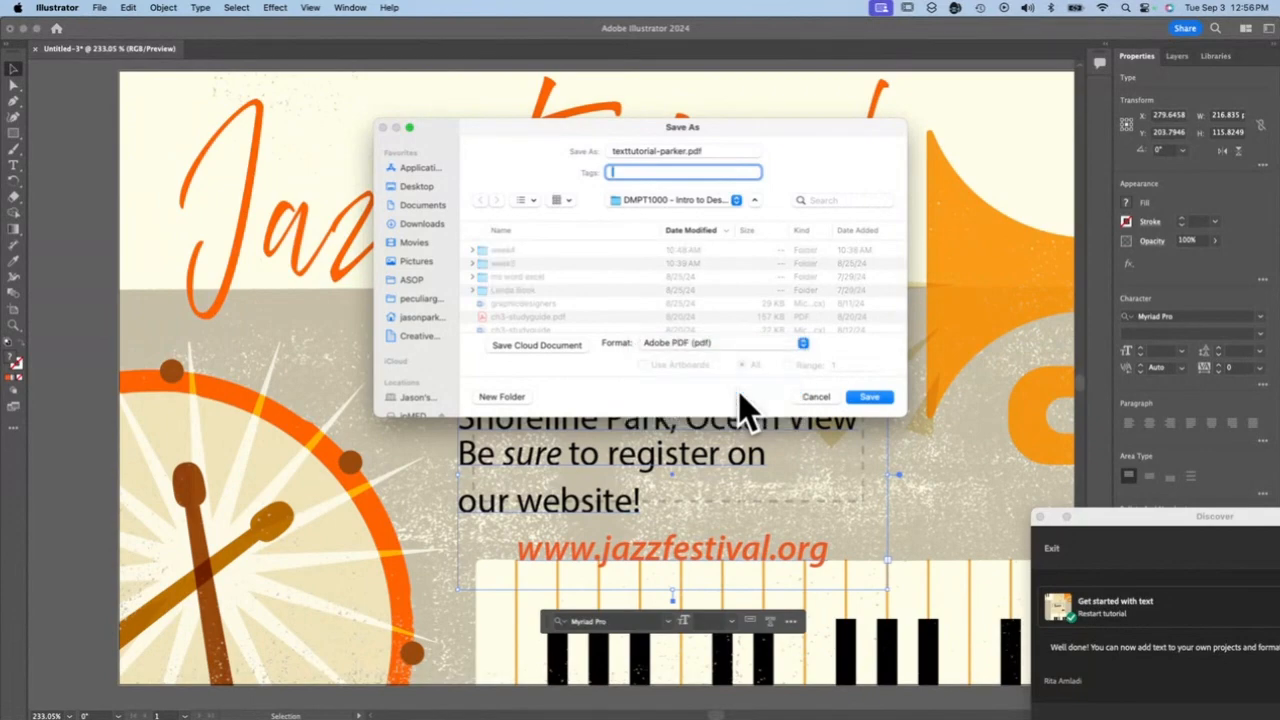
left_click(417, 187)
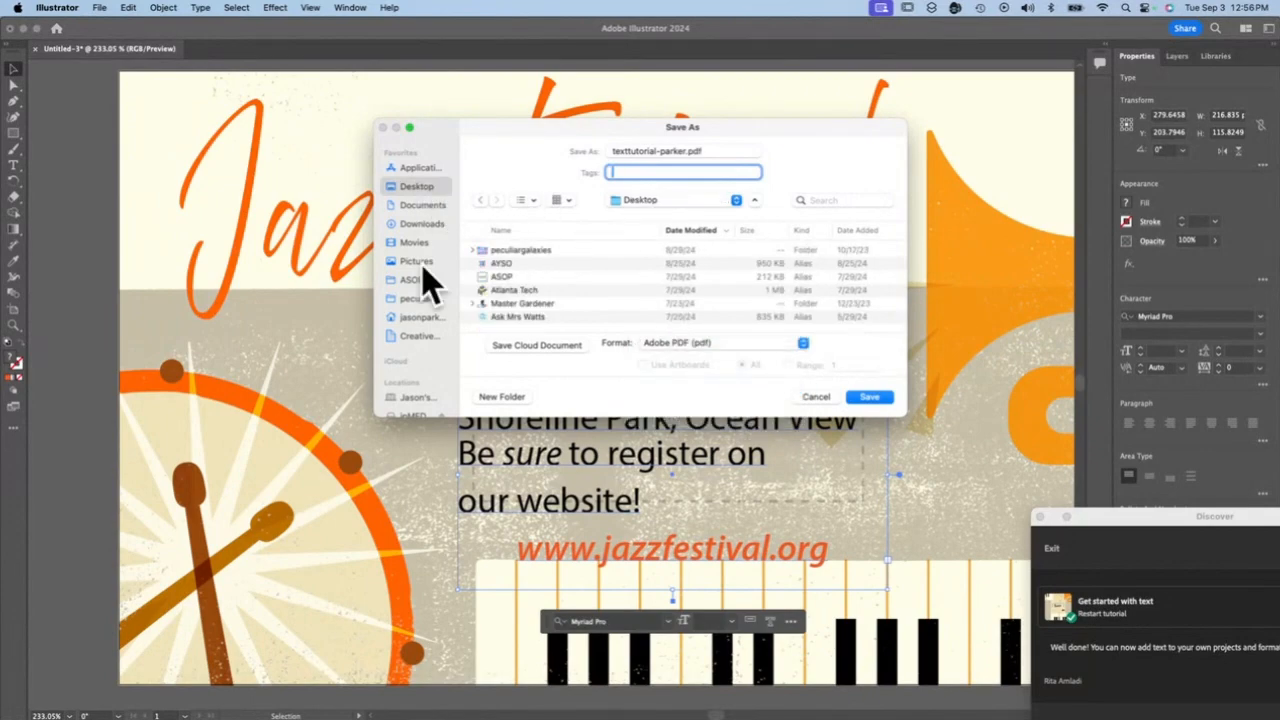
left_click(869, 397)
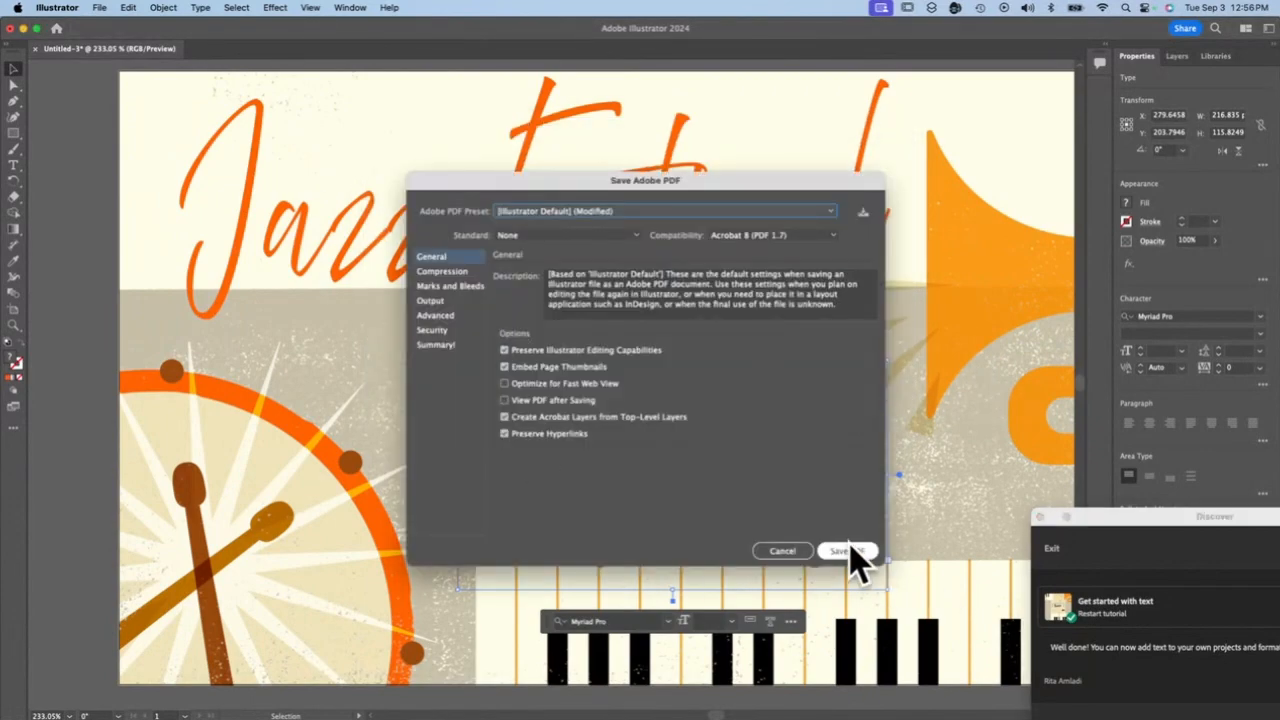
left_click(847, 551)
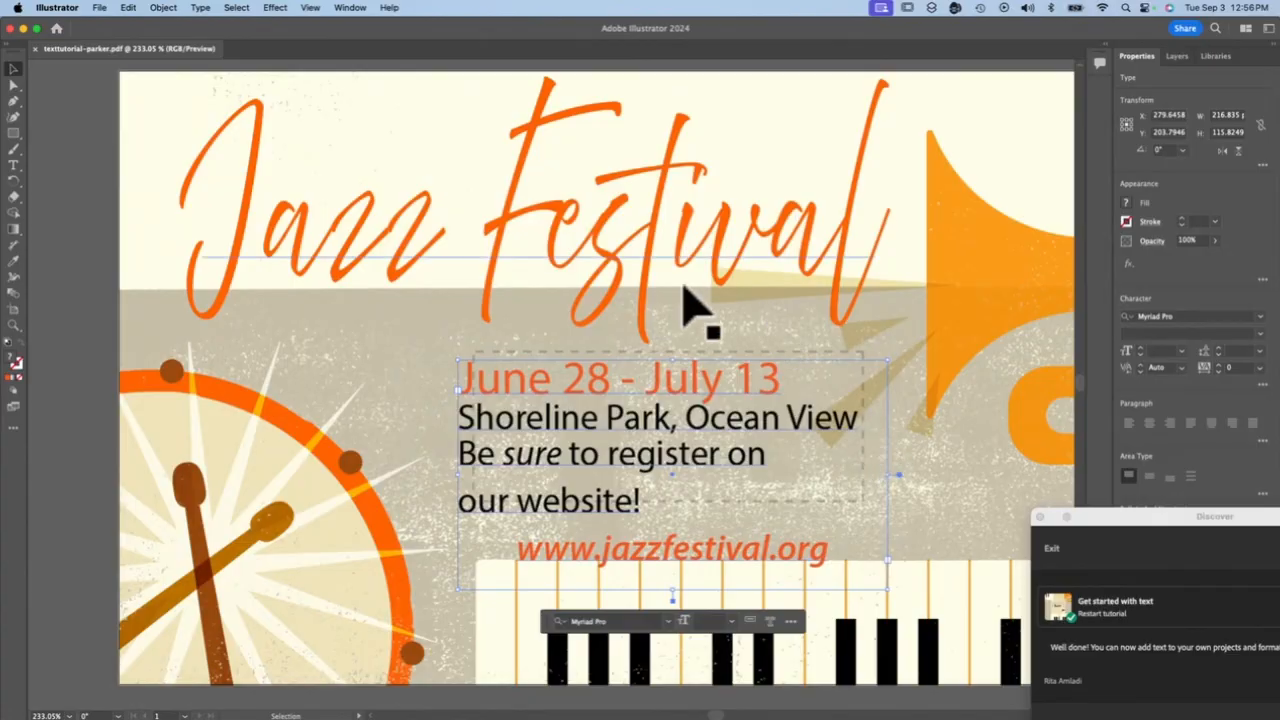